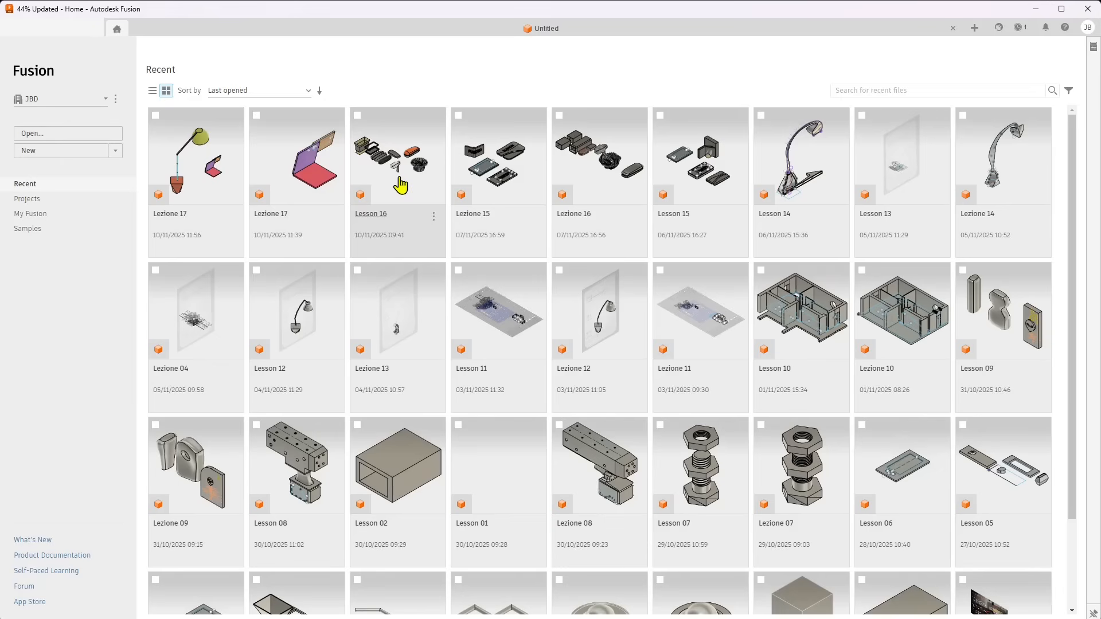
Open the Lesson 16 design from the recent files and look over its bodies
{"action": "left_click", "coordinate": [399, 180]}
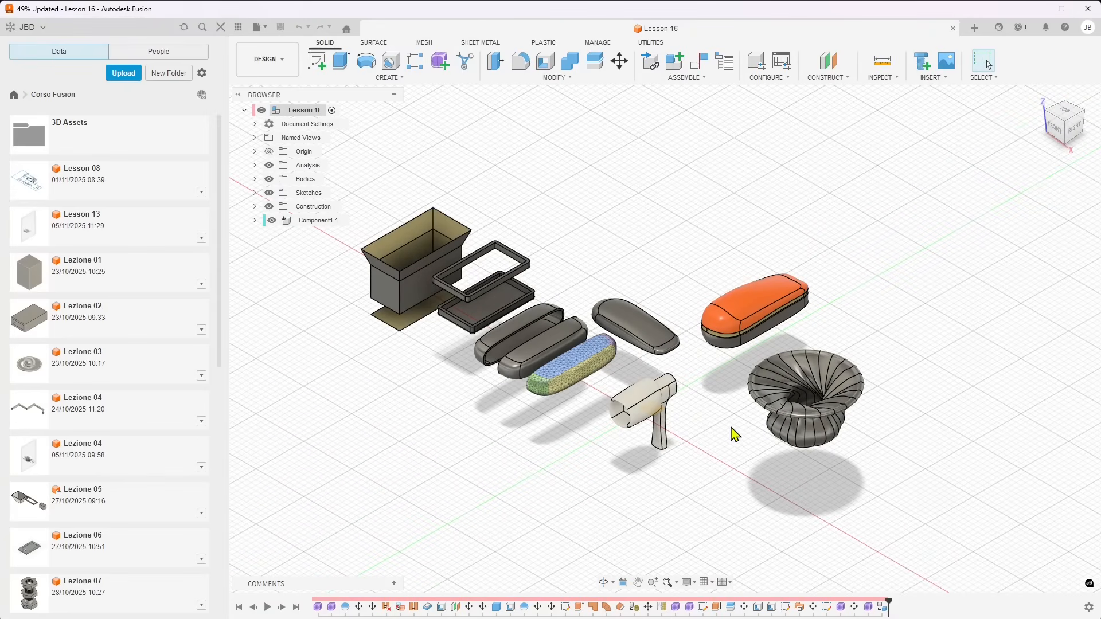
{"action": "scroll", "coordinate": [654, 405], "scroll_direction": "up", "scroll_amount": 3}
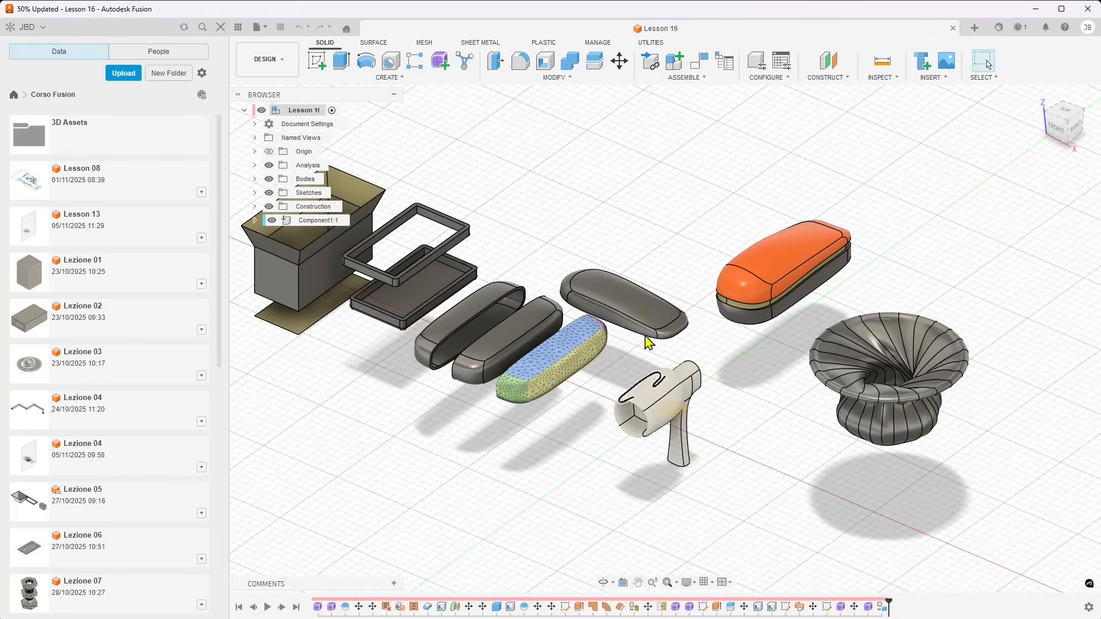
{"action": "scroll", "coordinate": [497, 293], "scroll_direction": "down", "scroll_amount": 2}
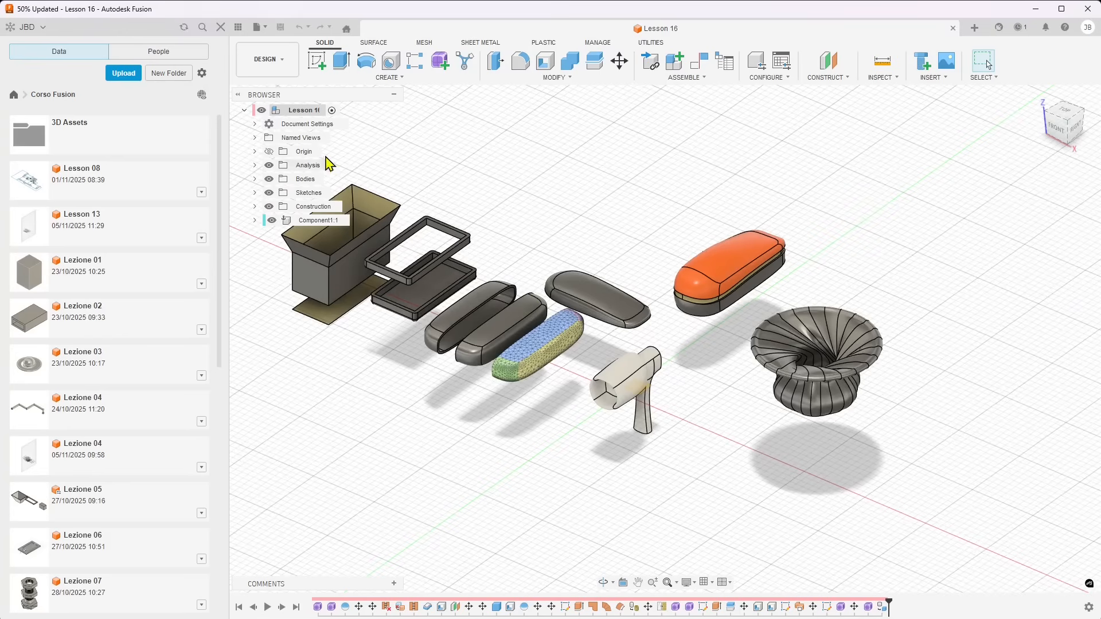
{"action": "left_click", "coordinate": [306, 179]}
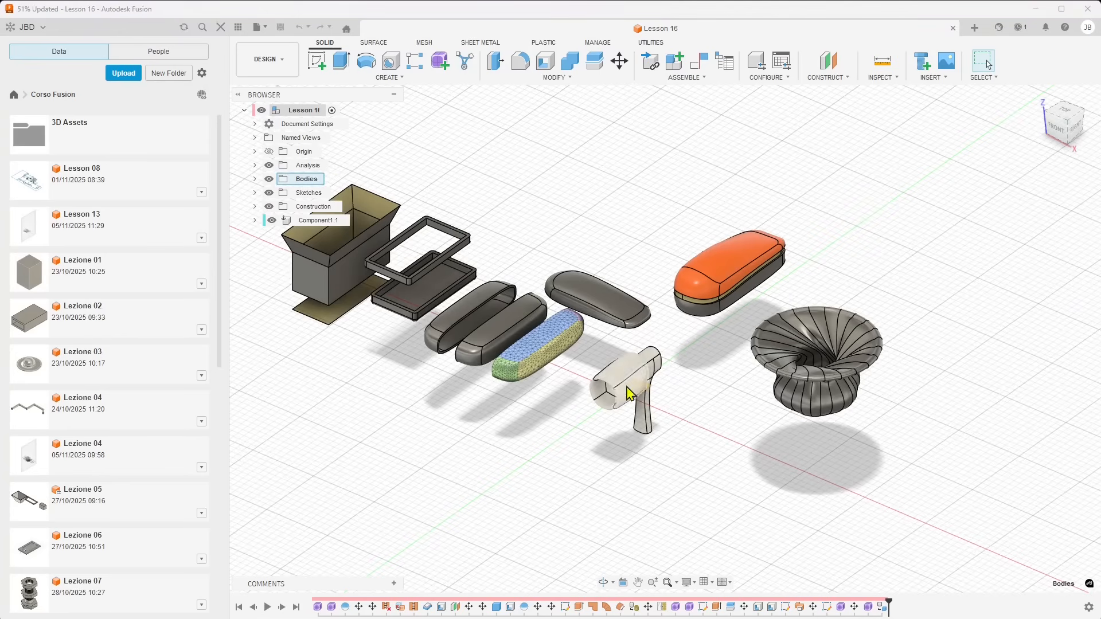
{"action": "middle_click_drag", "start_coordinate": [722, 395], "coordinate": [688, 352], "text": "shift"}
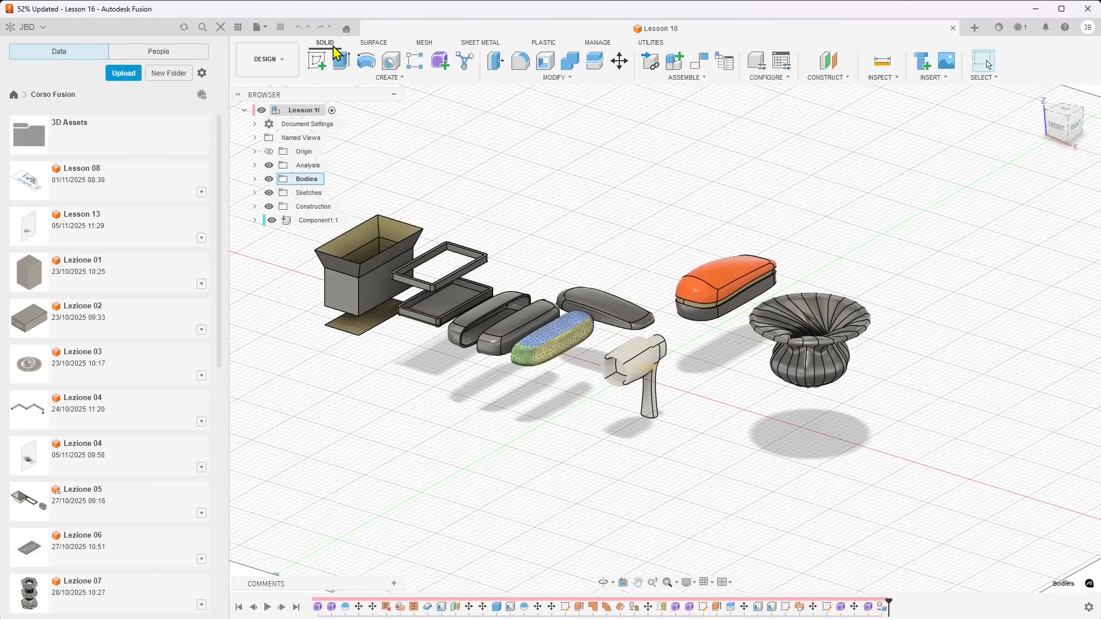
{"action": "left_click", "coordinate": [382, 45]}
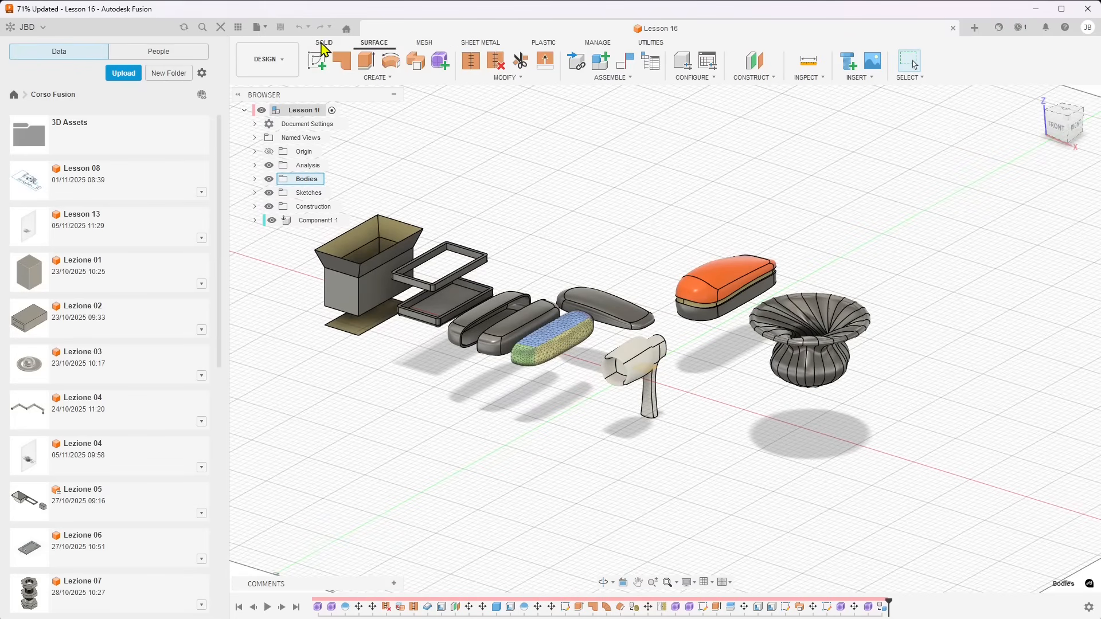
{"action": "left_click", "coordinate": [419, 46]}
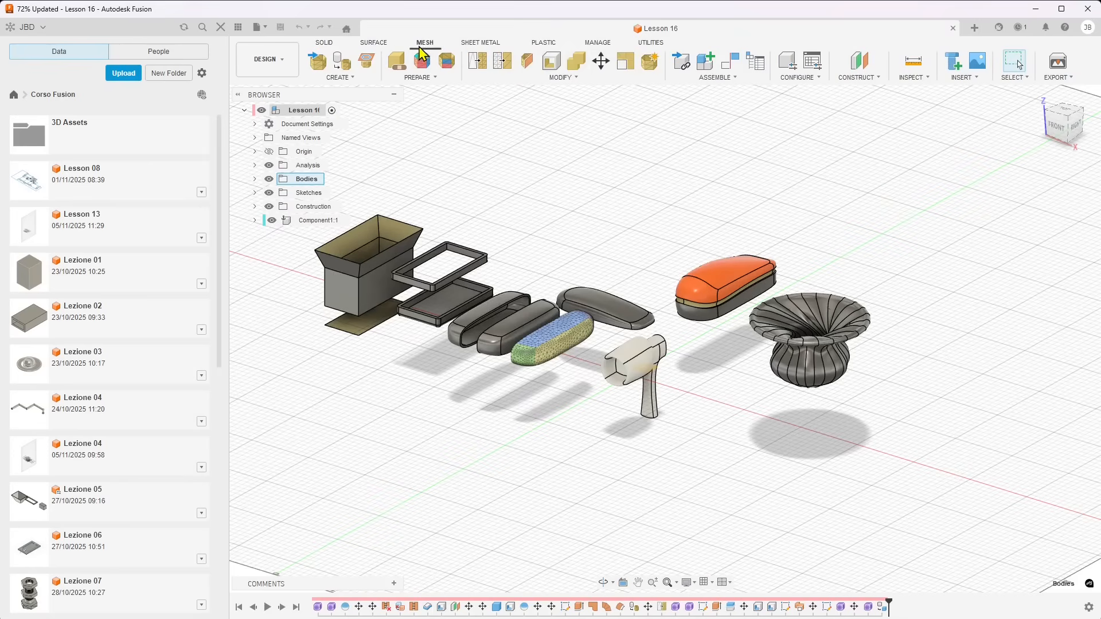
{"action": "left_click", "coordinate": [369, 46]}
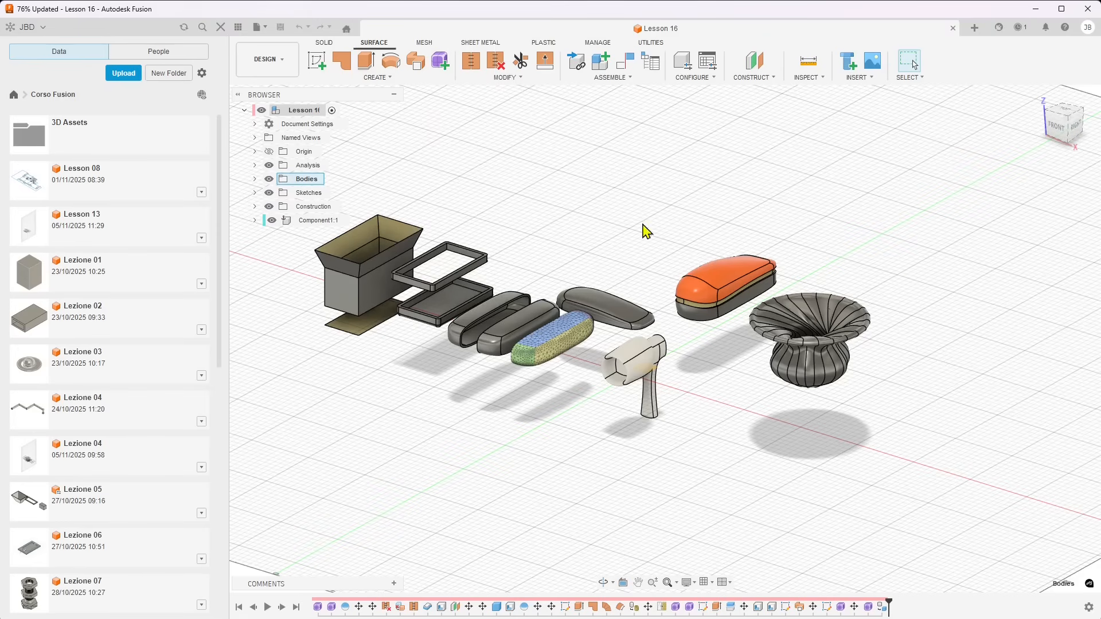
{"action": "scroll", "coordinate": [694, 428], "scroll_direction": "up", "scroll_amount": 1}
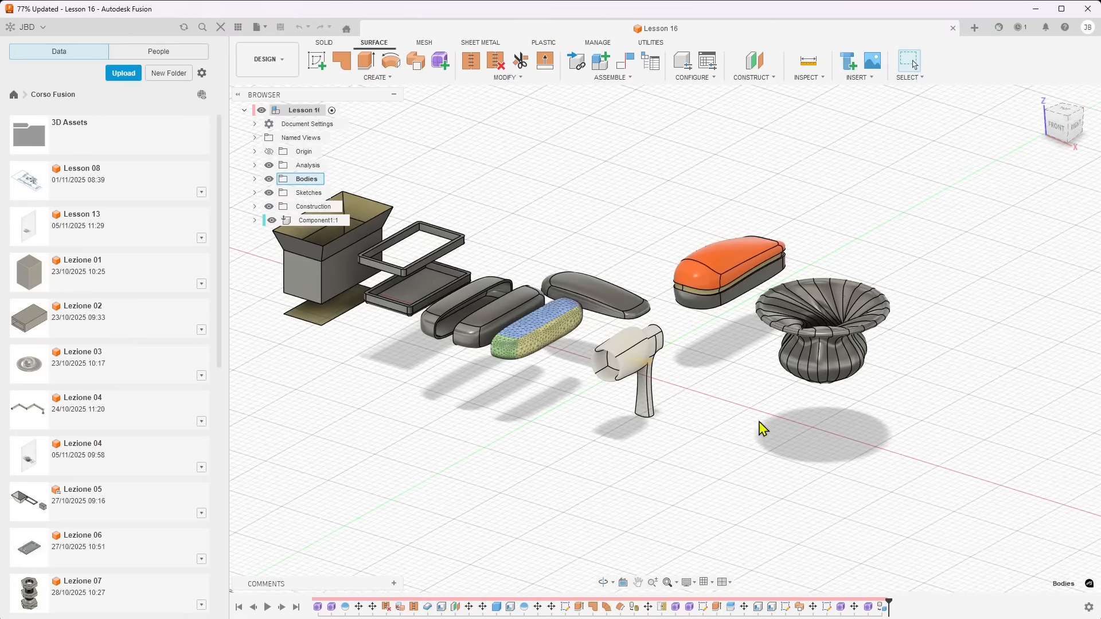
{"action": "scroll", "coordinate": [835, 424], "scroll_direction": "down", "scroll_amount": 2}
{"action": "scroll", "coordinate": [575, 344], "scroll_direction": "up", "scroll_amount": 1}
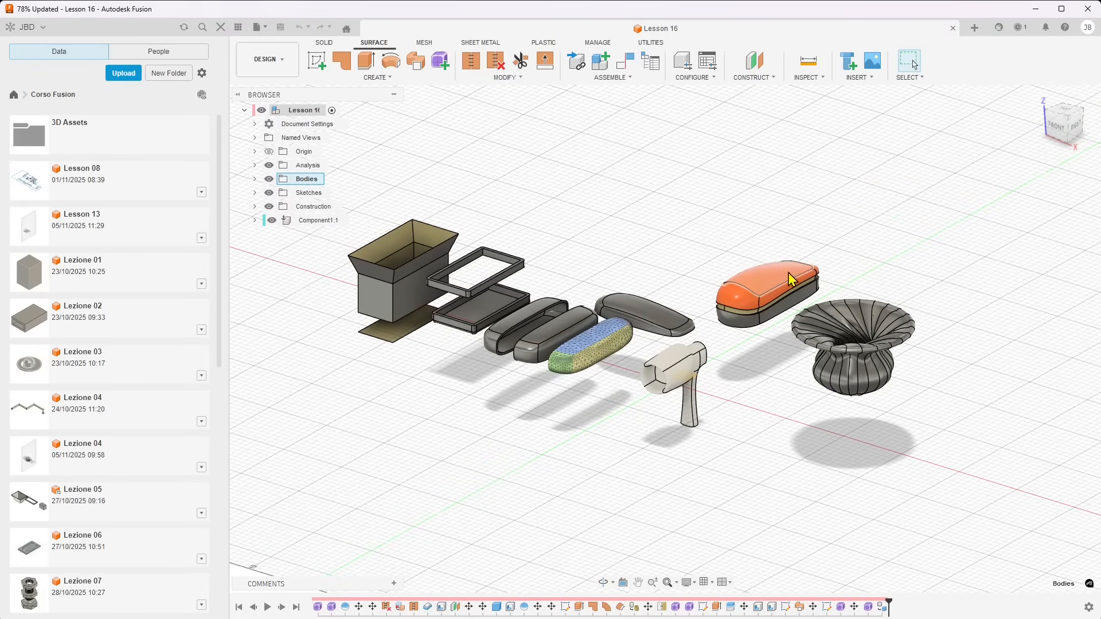
{"action": "scroll", "coordinate": [677, 400], "scroll_direction": "up", "scroll_amount": 1}
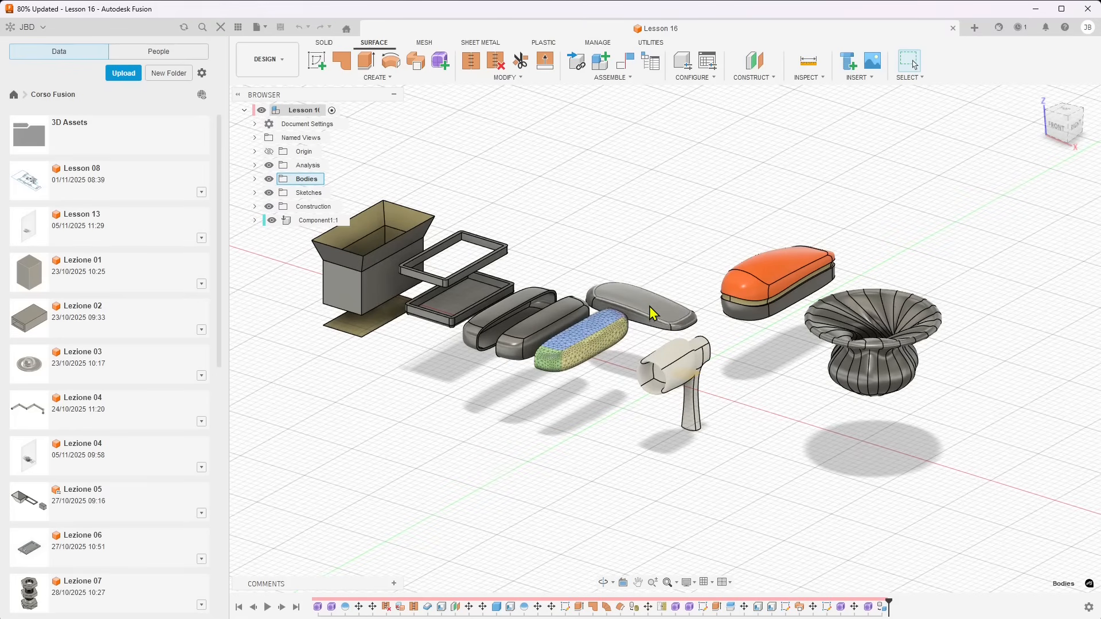
Apply the Polymide (Kapton) plastic appearance to Body20, the curved shell body behind the mesh body
{"action": "scroll", "coordinate": [636, 307], "scroll_direction": "up", "scroll_amount": 1}
{"action": "left_click", "coordinate": [638, 295]}
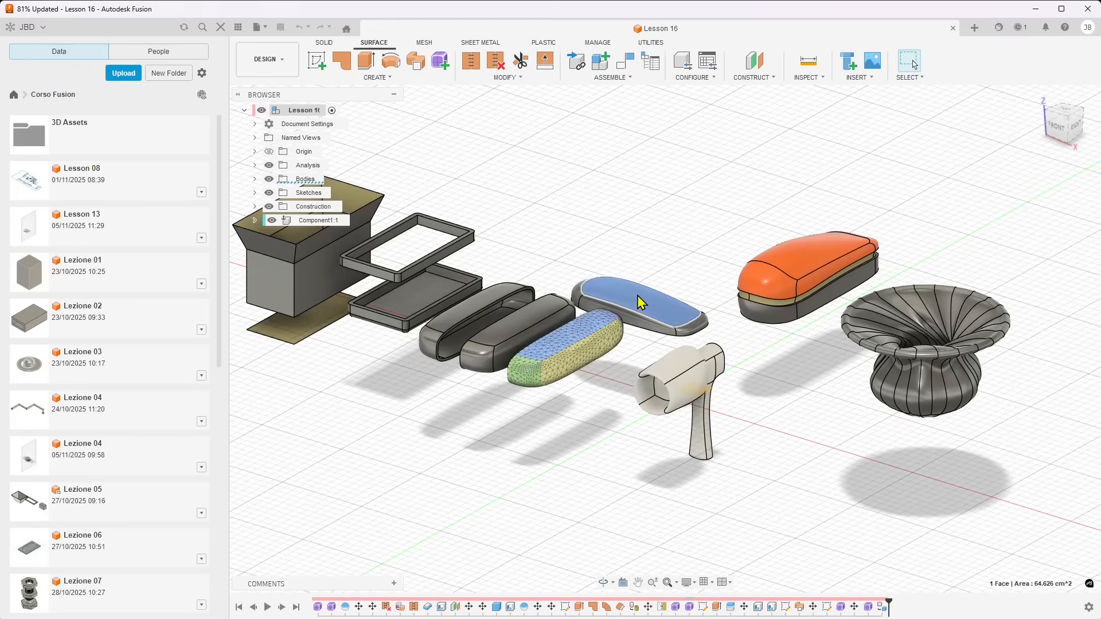
{"action": "left_click", "coordinate": [255, 179]}
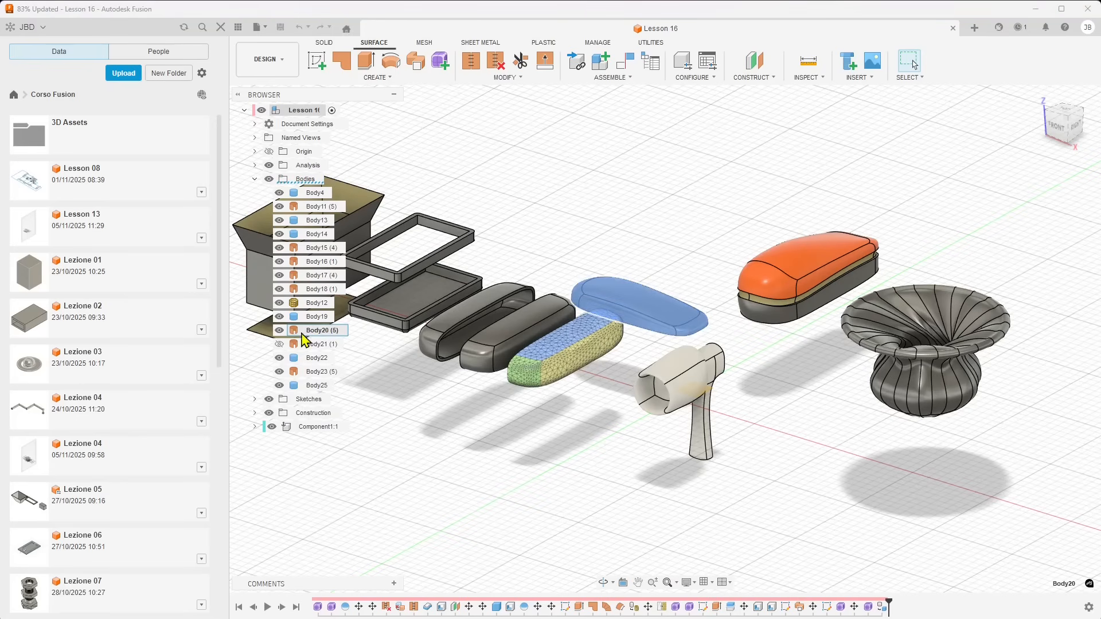
{"action": "left_click", "coordinate": [635, 311]}
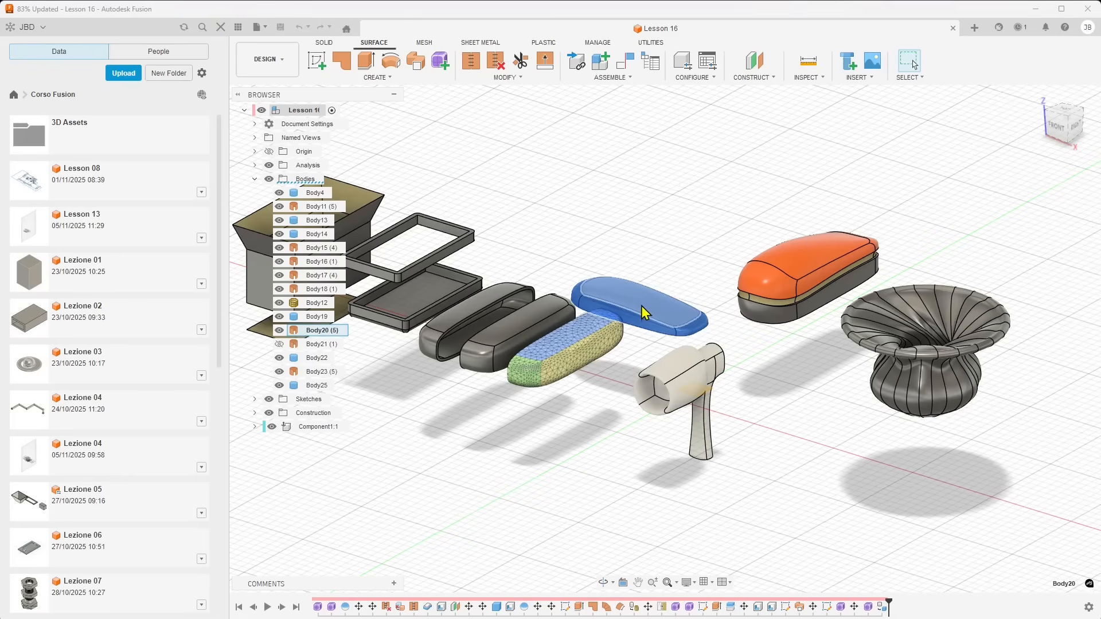
{"action": "right_click", "coordinate": [646, 308]}
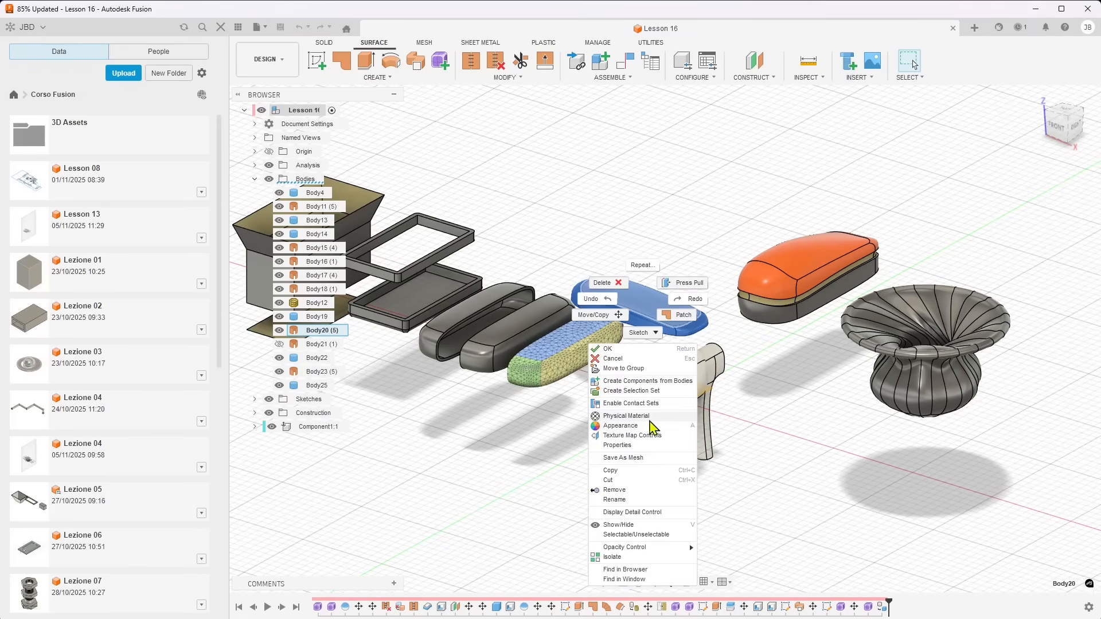
{"action": "left_click", "coordinate": [619, 427]}
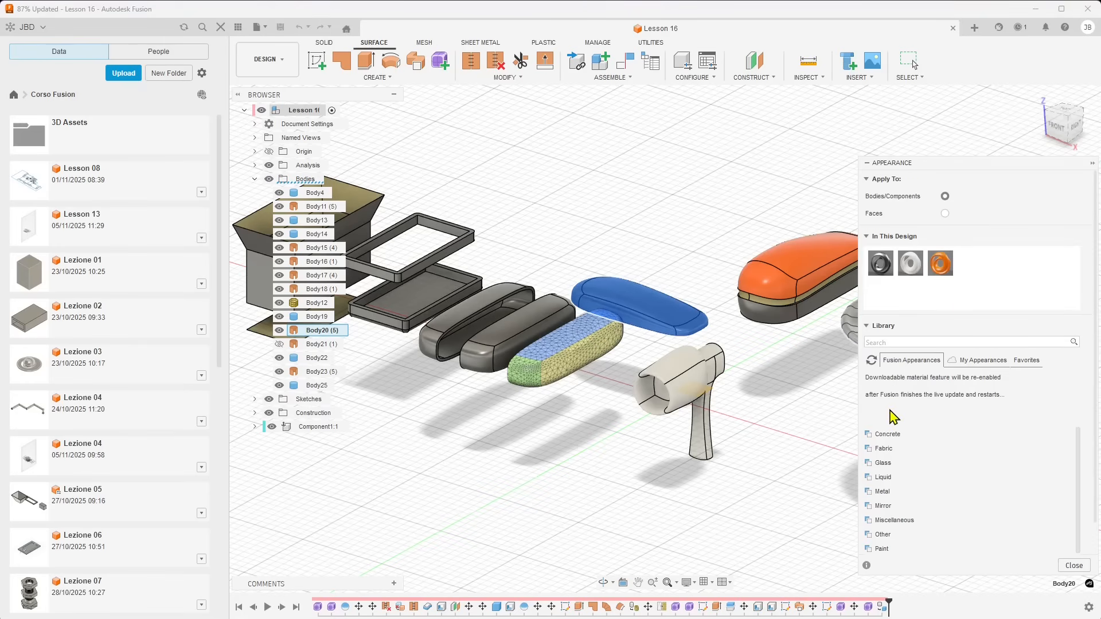
{"action": "scroll", "coordinate": [892, 421], "scroll_direction": "down", "scroll_amount": 1}
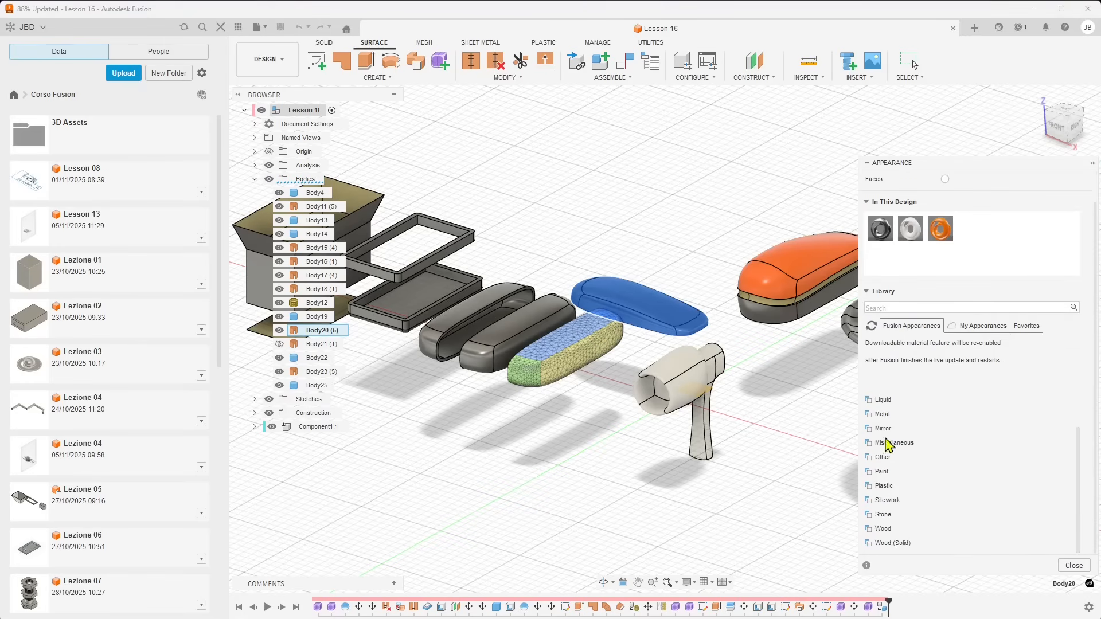
{"action": "left_click", "coordinate": [883, 485]}
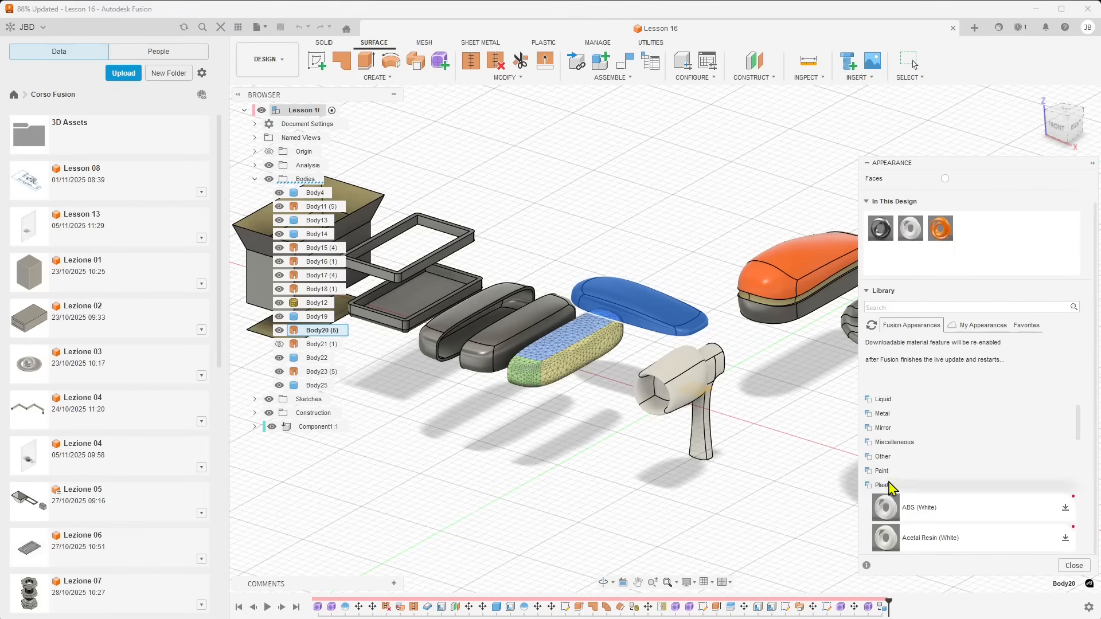
{"action": "scroll", "coordinate": [910, 449], "scroll_direction": "down", "scroll_amount": 3}
{"action": "scroll", "coordinate": [929, 442], "scroll_direction": "down", "scroll_amount": 10}
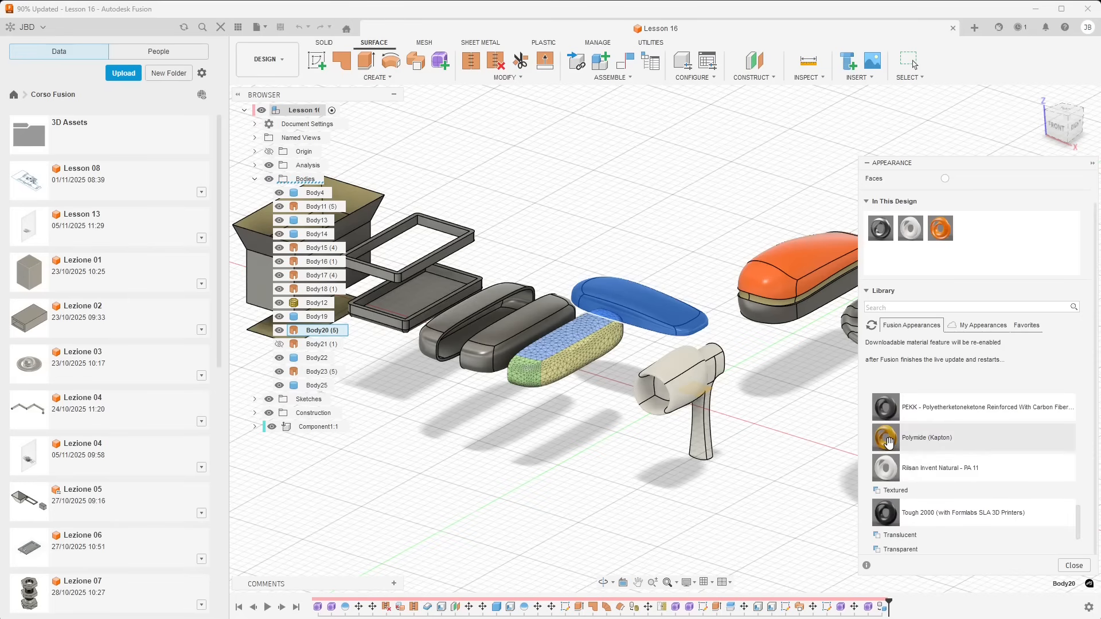
{"action": "left_click_drag", "start_coordinate": [889, 441], "coordinate": [659, 319]}
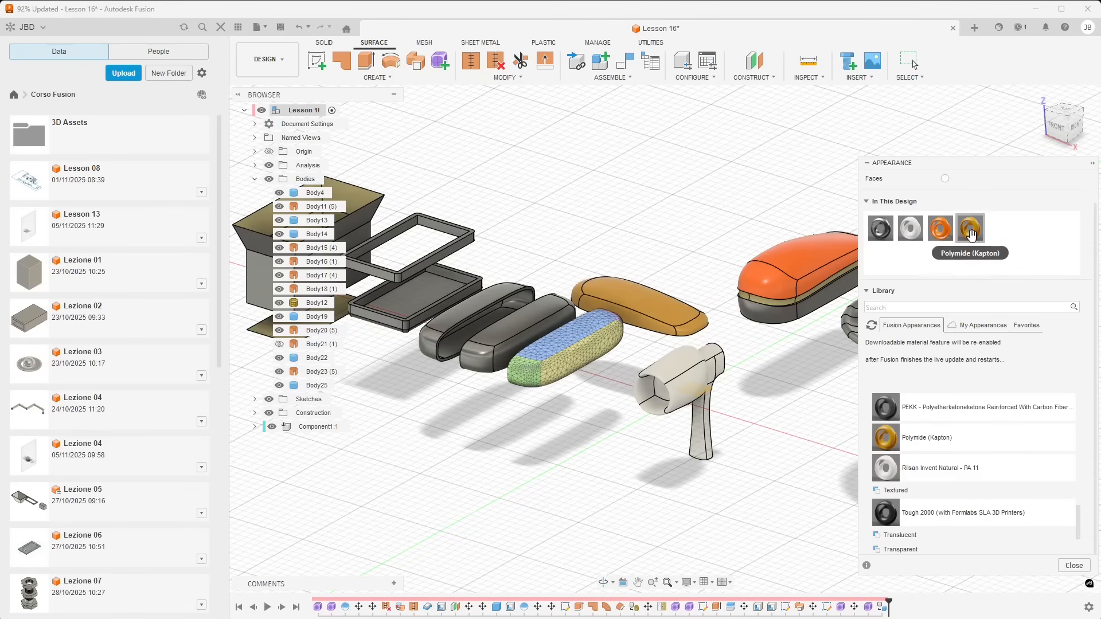
Duplicate the Polymide (Kapton) appearance within the design and recolour the copy bright green
{"action": "right_click", "coordinate": [971, 231]}
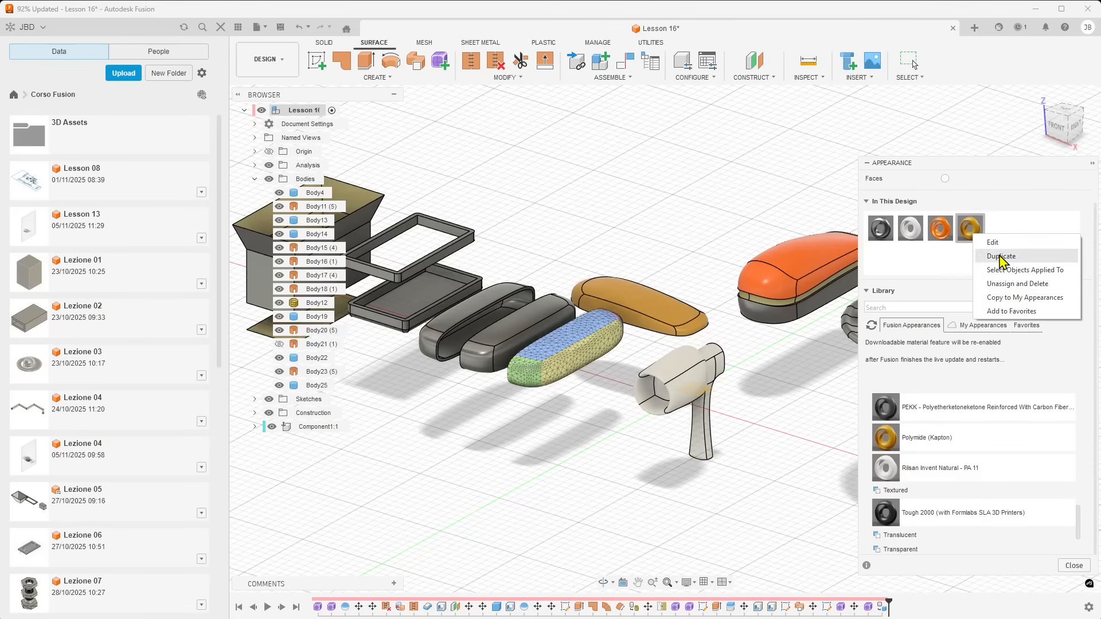
{"action": "left_click", "coordinate": [1001, 256]}
{"action": "double_click", "coordinate": [1005, 236]}
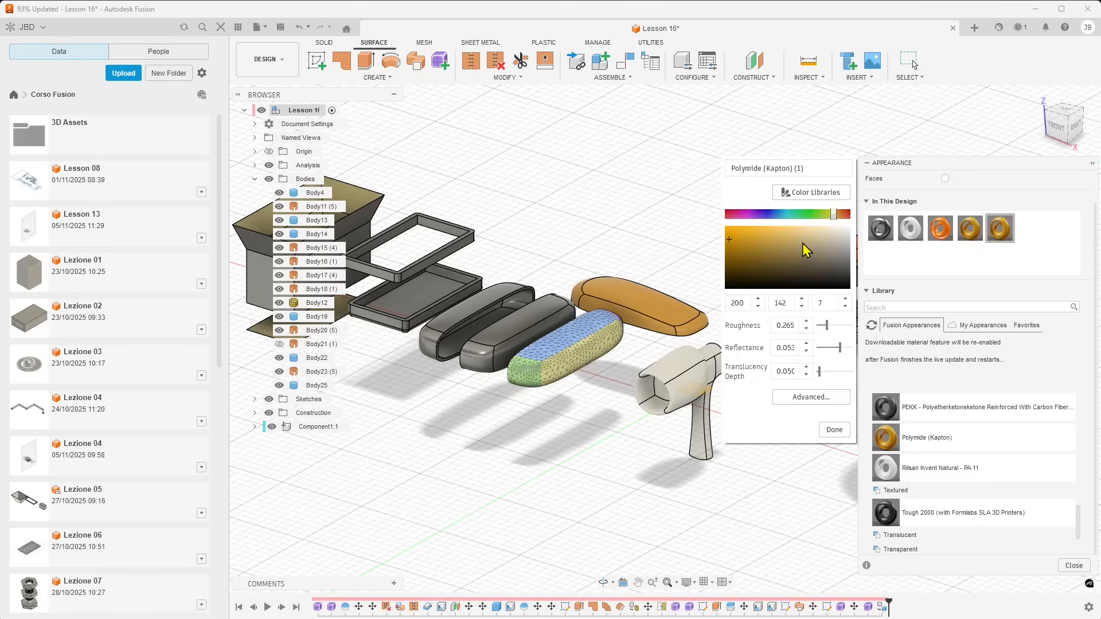
{"action": "left_click", "coordinate": [819, 237]}
{"action": "left_click_drag", "start_coordinate": [833, 215], "coordinate": [813, 215]}
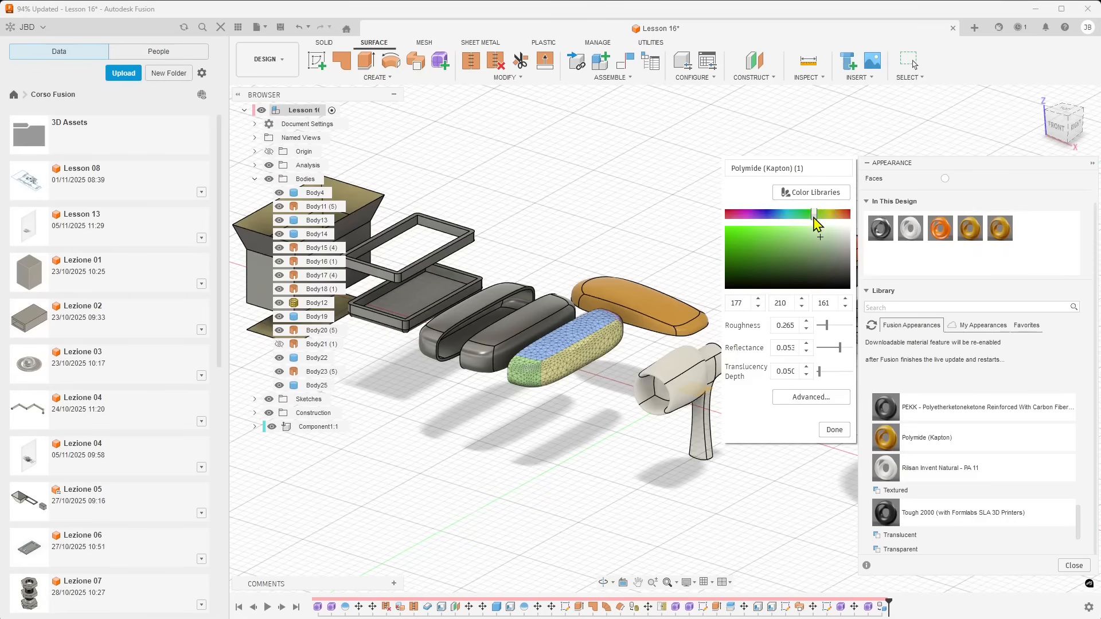
{"action": "left_click", "coordinate": [835, 430]}
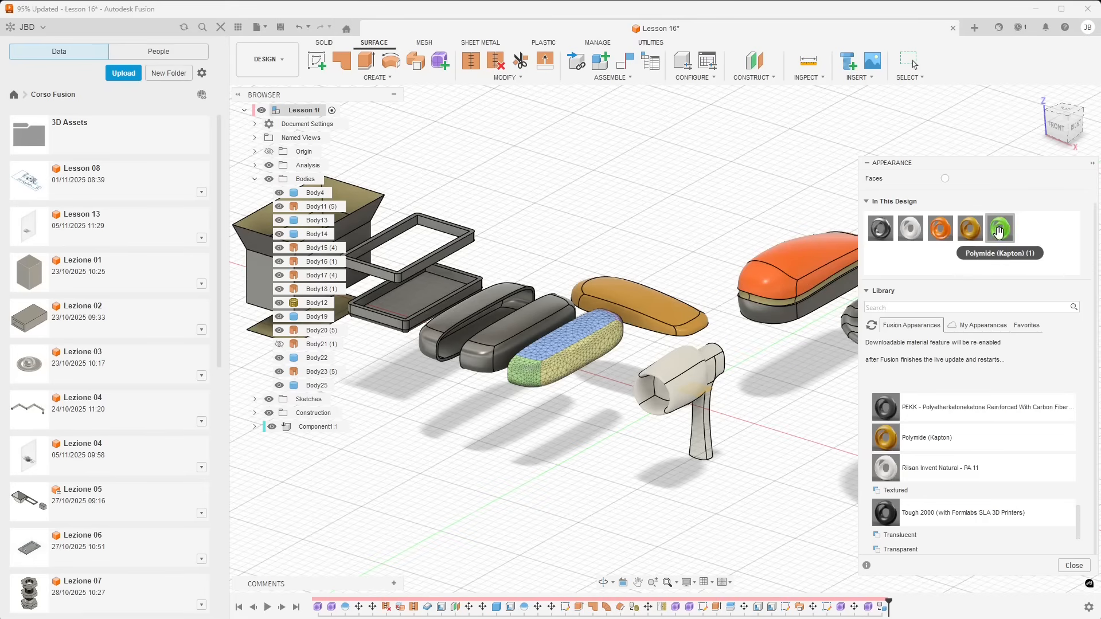
Apply the green Polymide (Kapton) (1) appearance to the closed rounded body beside the mesh body and finish editing appearances
{"action": "left_click_drag", "start_coordinate": [1000, 230], "coordinate": [516, 329]}
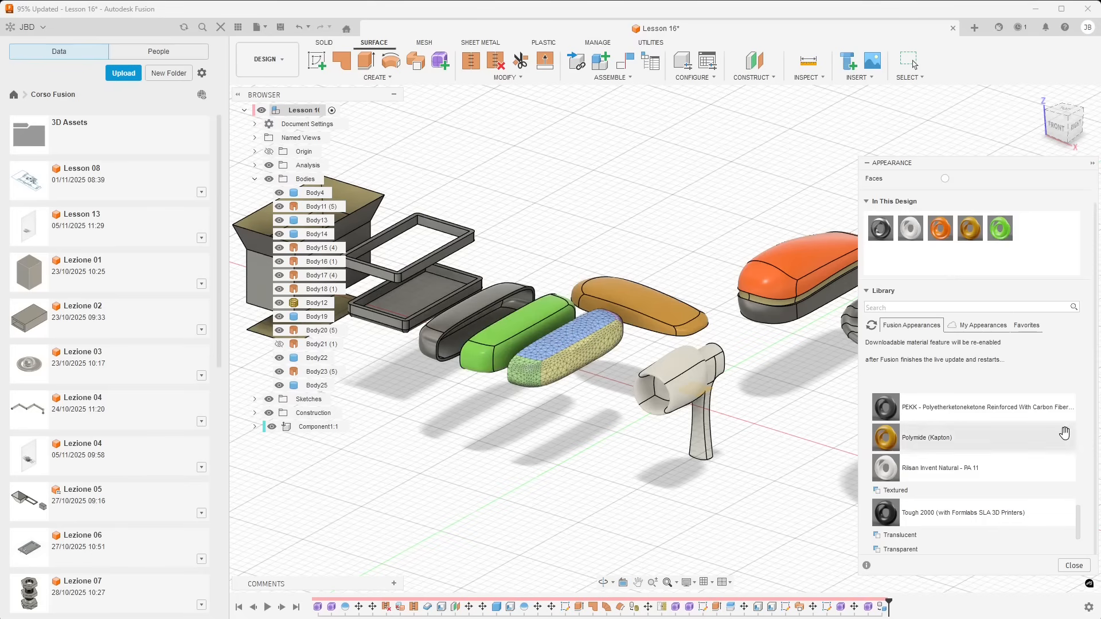
{"action": "left_click", "coordinate": [1074, 565]}
{"action": "scroll", "coordinate": [988, 424], "scroll_direction": "down", "scroll_amount": 2}
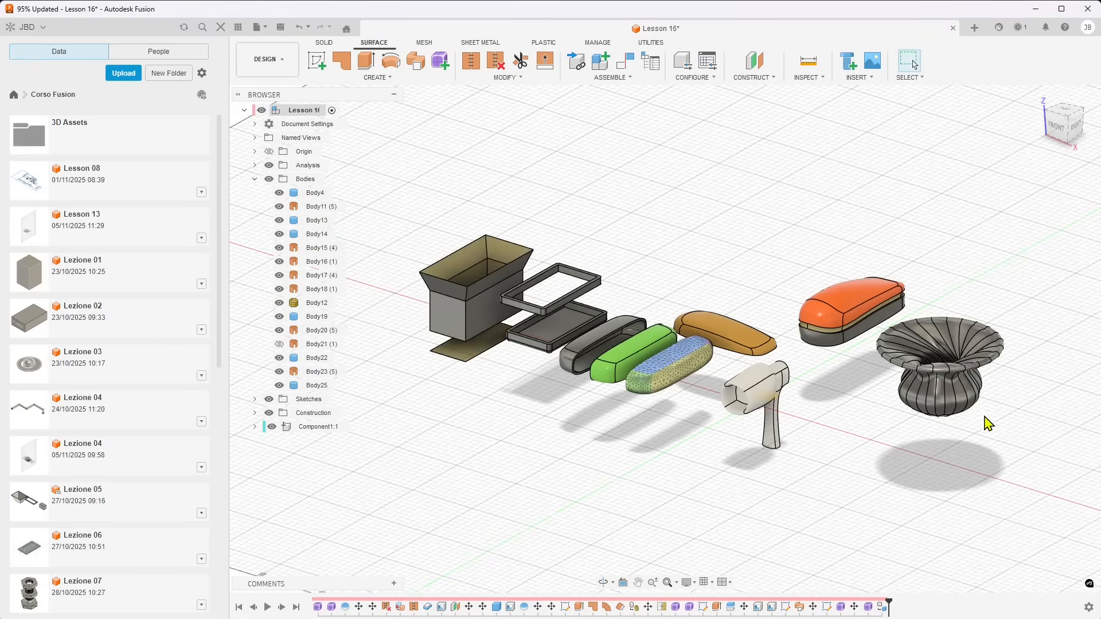
{"action": "scroll", "coordinate": [847, 372], "scroll_direction": "up", "scroll_amount": 1}
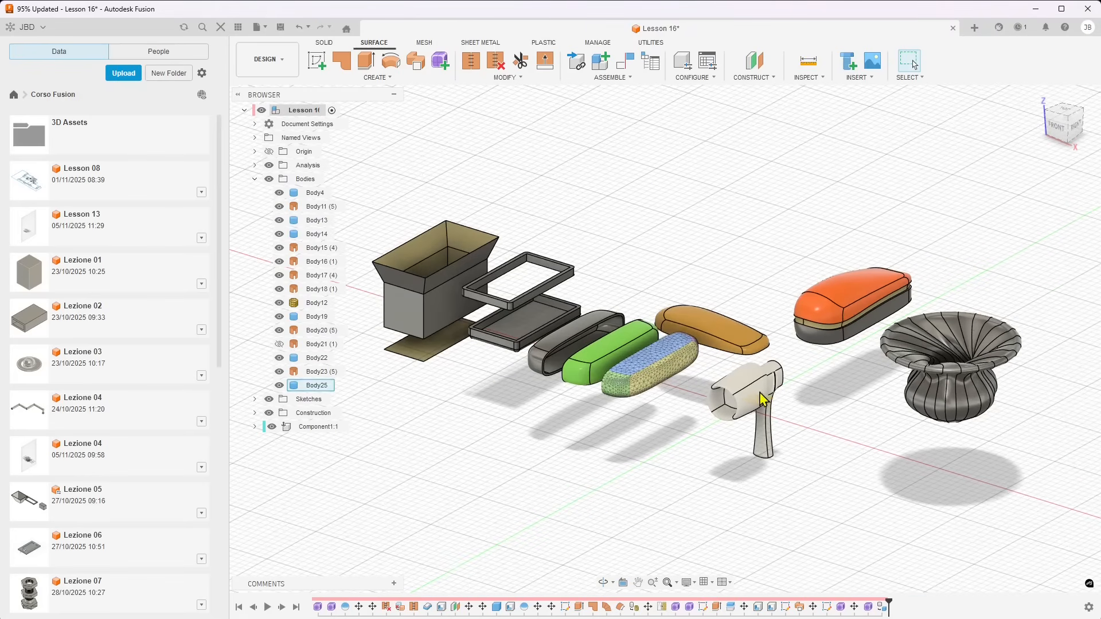
Turn the Component Color Swatch display off and back on
{"action": "left_click", "coordinate": [1089, 611]}
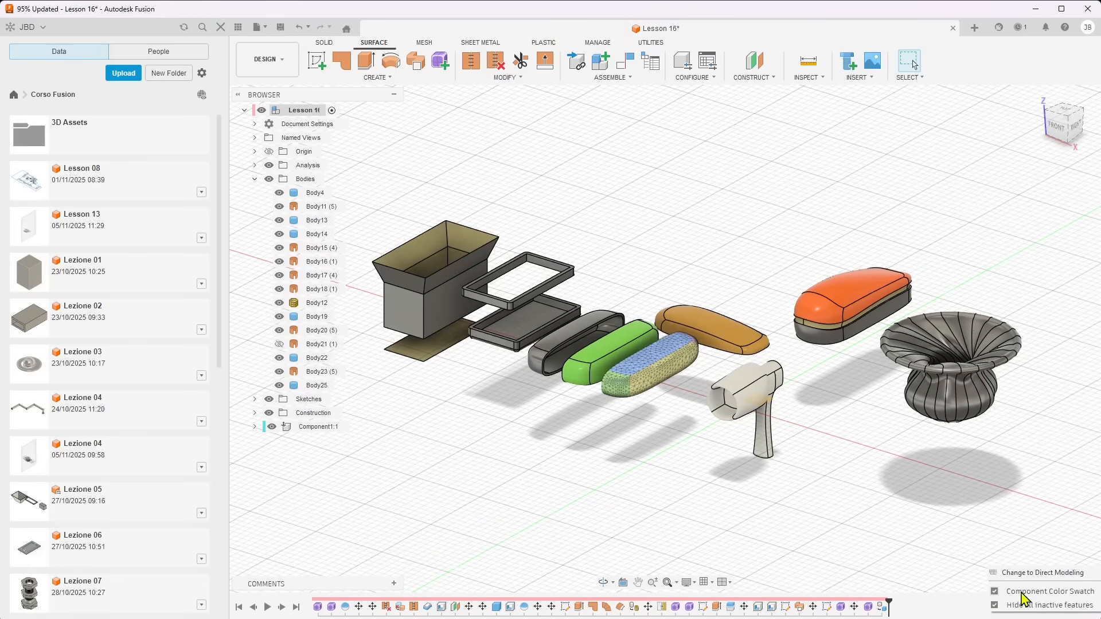
{"action": "left_click", "coordinate": [994, 593]}
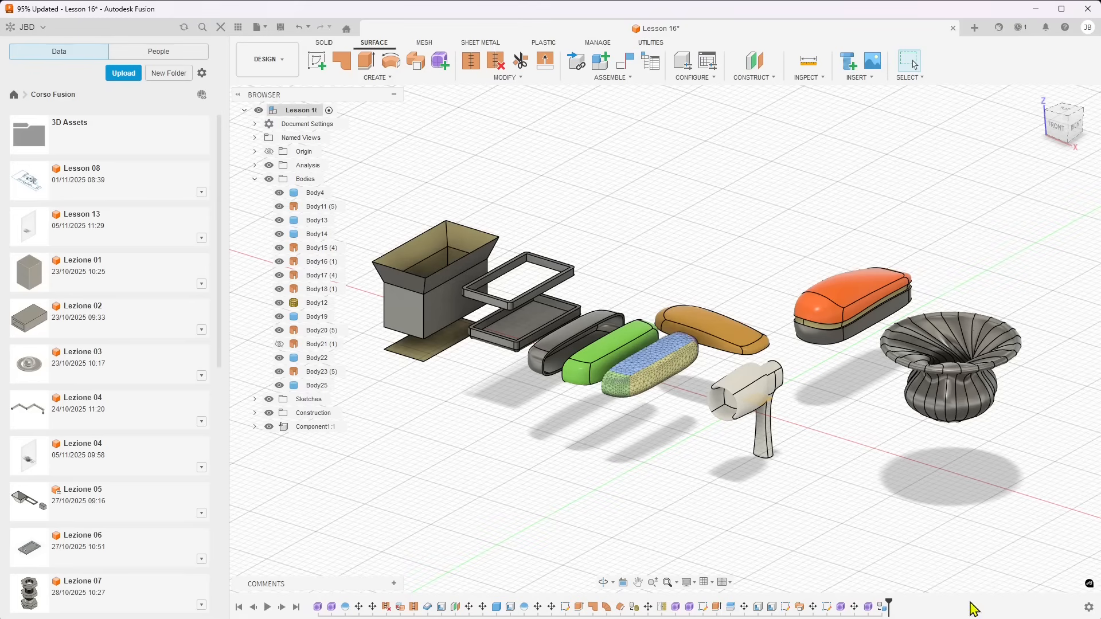
{"action": "left_click", "coordinate": [1089, 609]}
{"action": "left_click", "coordinate": [996, 595]}
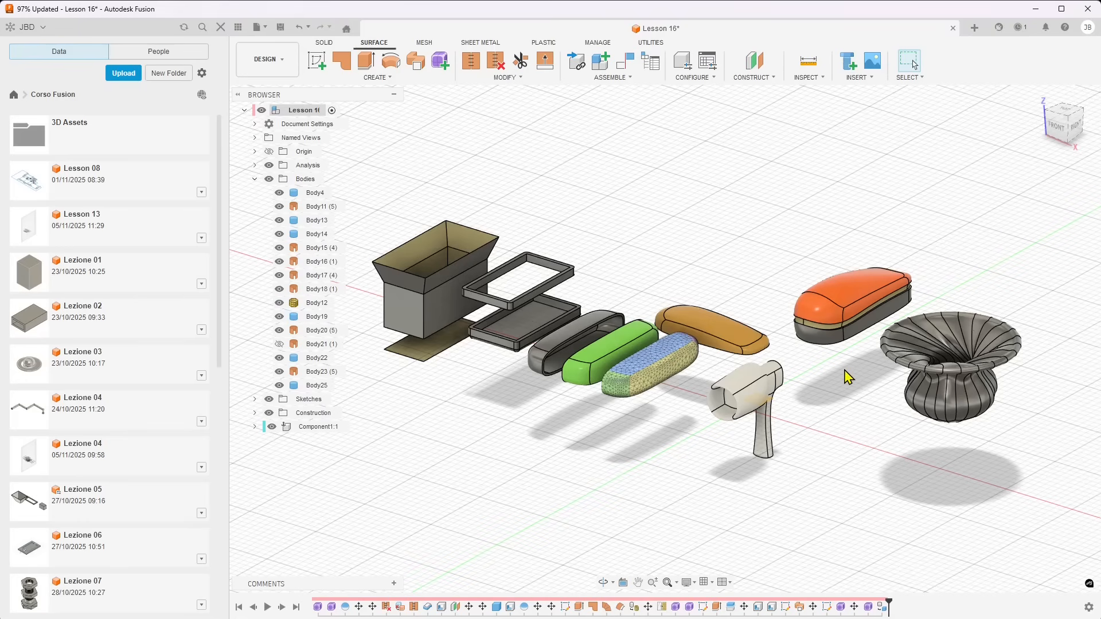
Turn on Display Component Colors so that the bodies are coloured by the component they belong to
{"action": "scroll", "coordinate": [843, 370], "scroll_direction": "down", "scroll_amount": 1}
{"action": "scroll", "coordinate": [531, 366], "scroll_direction": "up", "scroll_amount": 1}
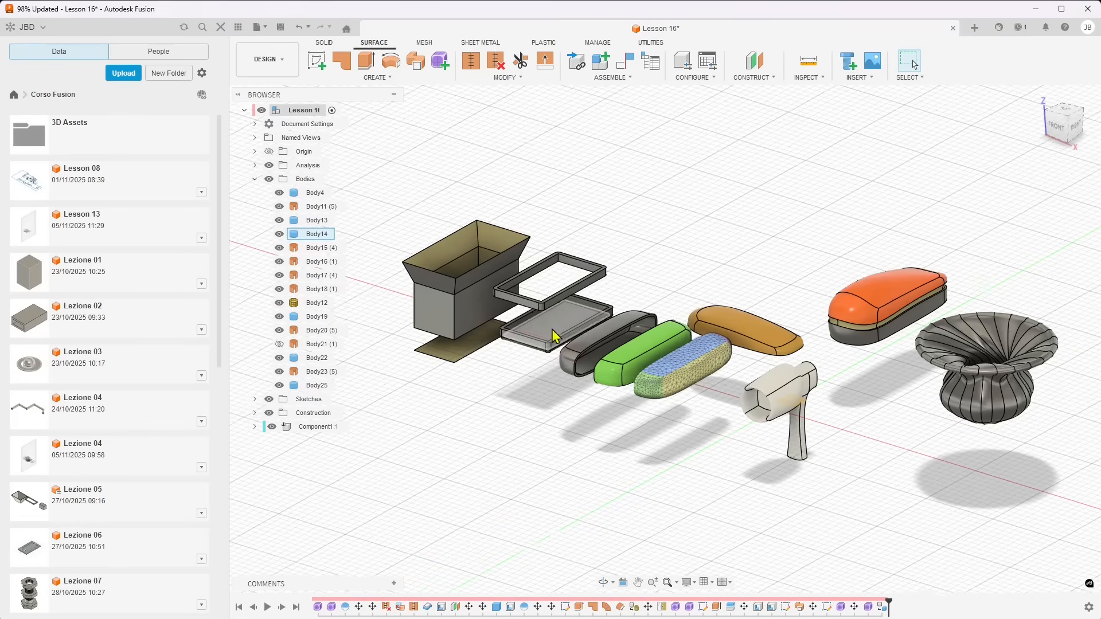
{"action": "scroll", "coordinate": [566, 325], "scroll_direction": "down", "scroll_amount": 1}
{"action": "scroll", "coordinate": [630, 346], "scroll_direction": "up", "scroll_amount": 1}
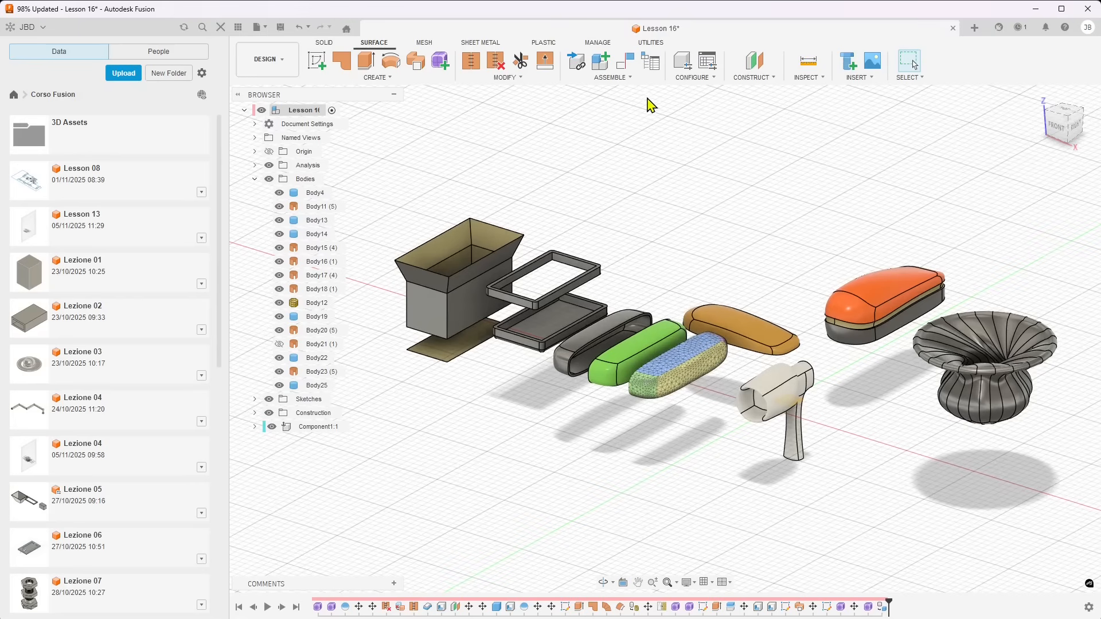
{"action": "left_click", "coordinate": [651, 42]}
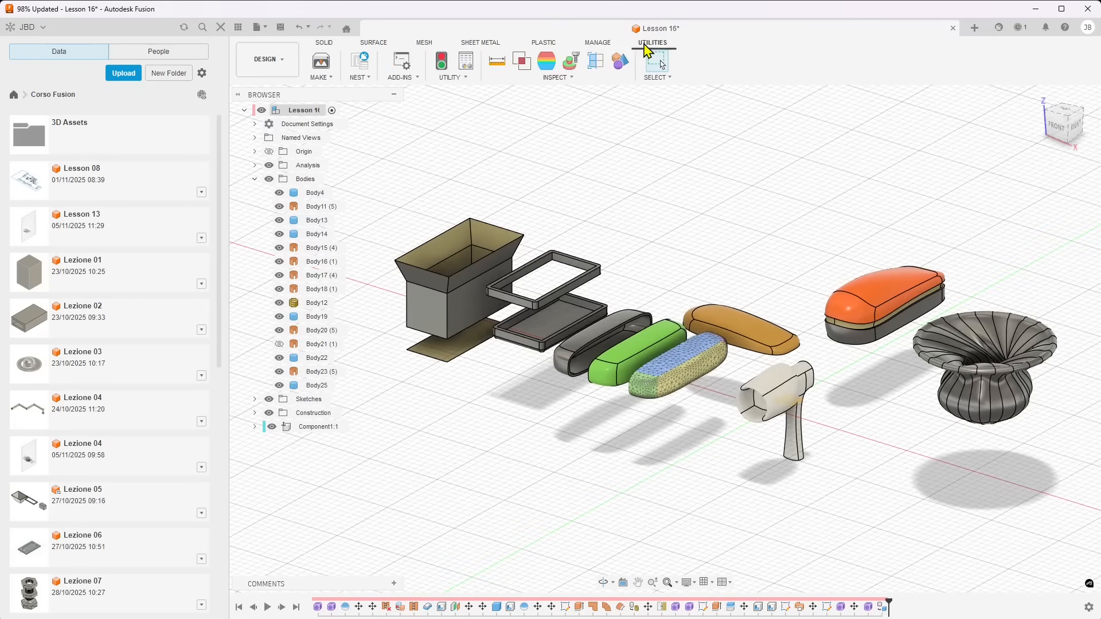
{"action": "left_click", "coordinate": [622, 67]}
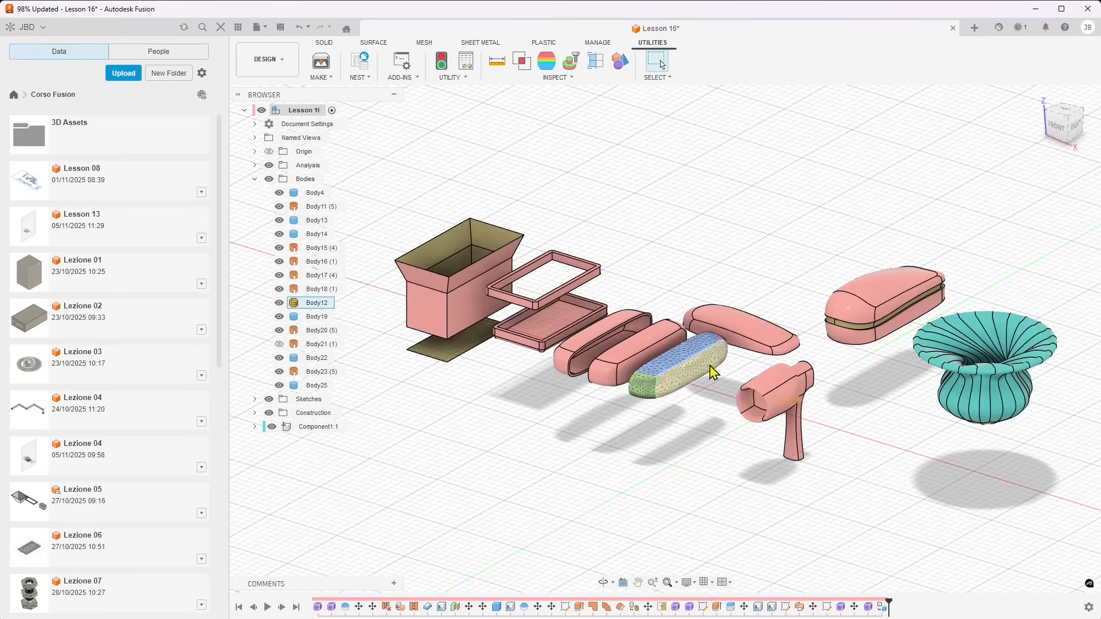
{"action": "middle_click_drag", "start_coordinate": [561, 351], "coordinate": [833, 359], "text": "shift"}
{"action": "left_click_drag", "start_coordinate": [810, 329], "coordinate": [929, 470]}
{"action": "middle_click_drag", "start_coordinate": [901, 469], "coordinate": [845, 464], "text": "shift"}
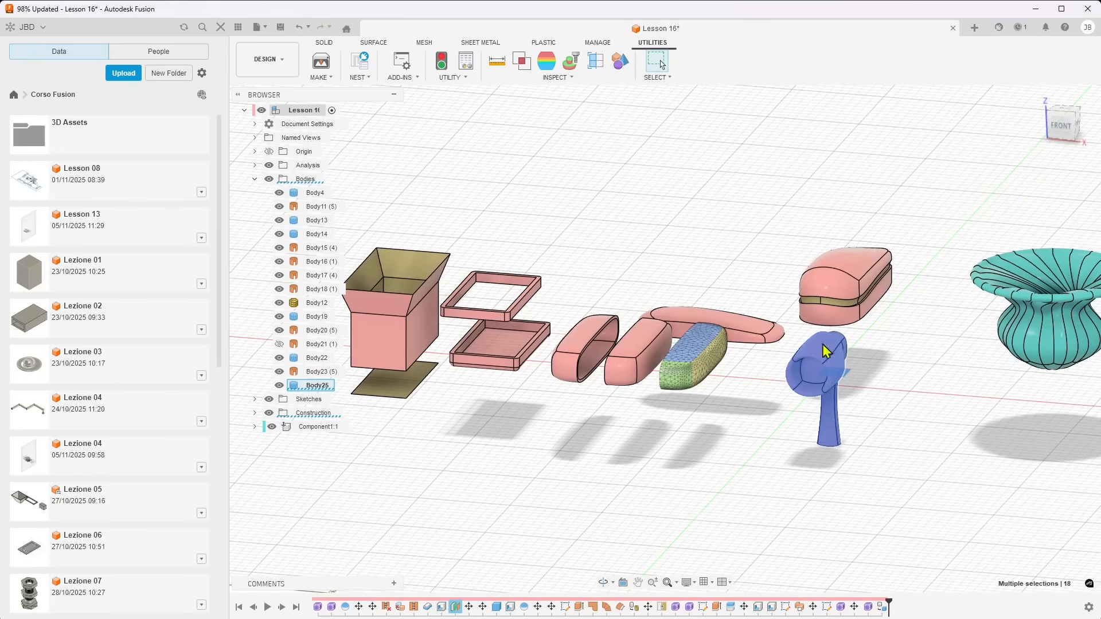
Create a component from the hair-dryer-shaped Body25, activate the new component and make the root Lesson 16 component active again
{"action": "right_click", "coordinate": [678, 347]}
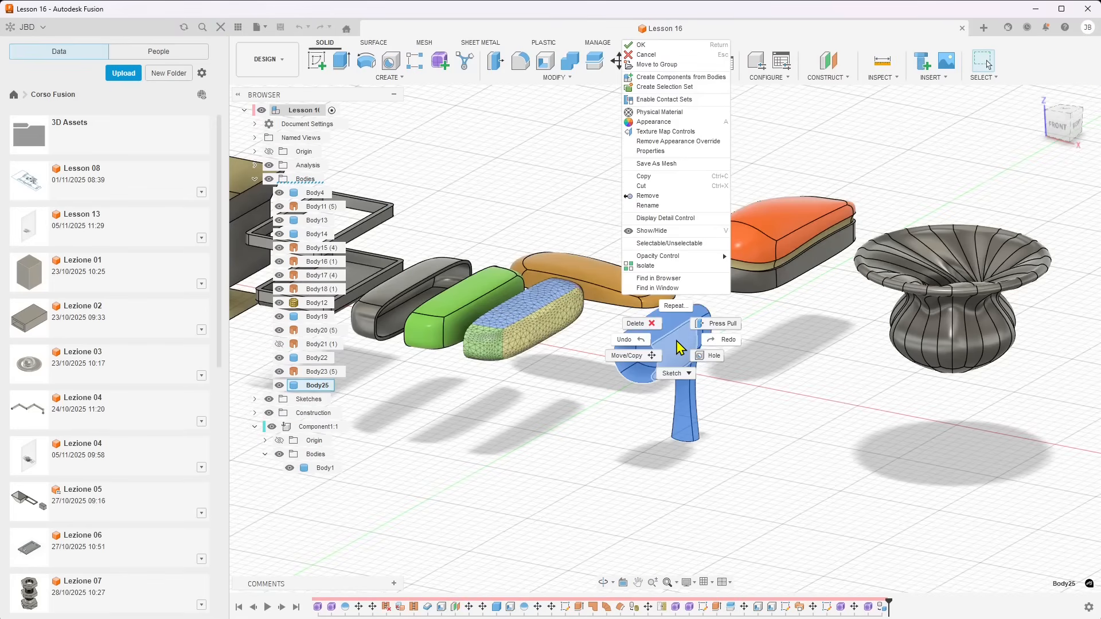
{"action": "left_click", "coordinate": [662, 77]}
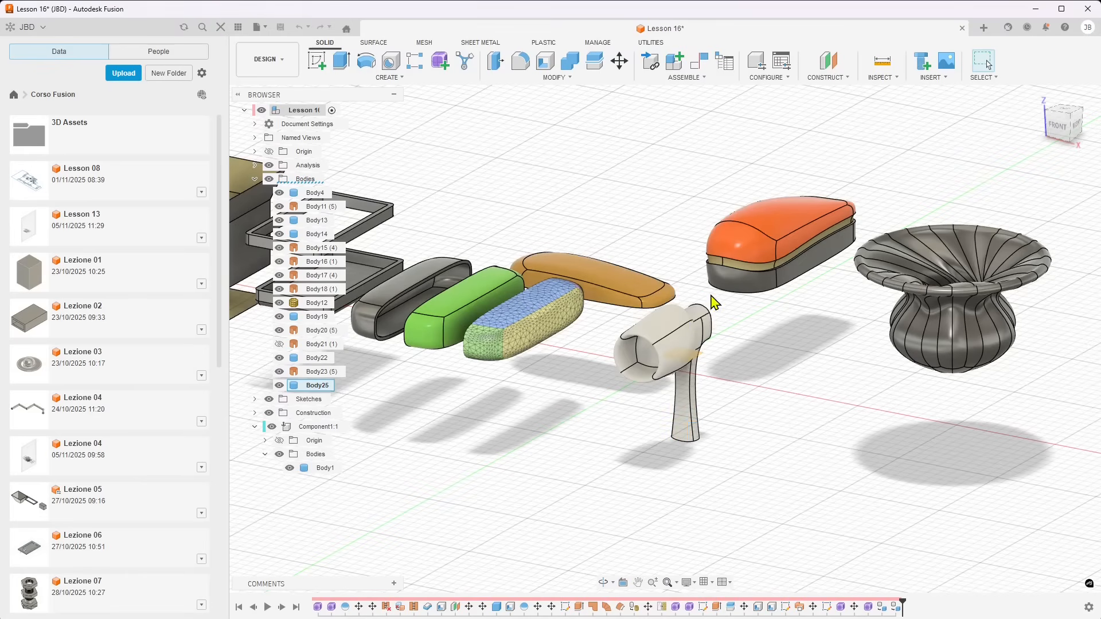
{"action": "left_click", "coordinate": [319, 469]}
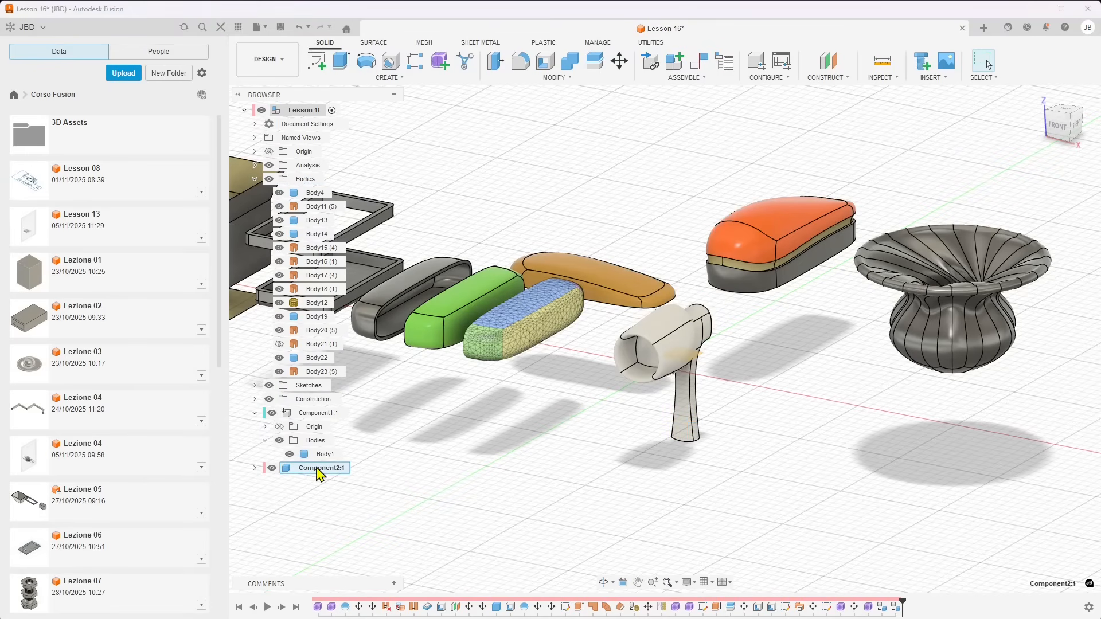
{"action": "double_click", "coordinate": [266, 472]}
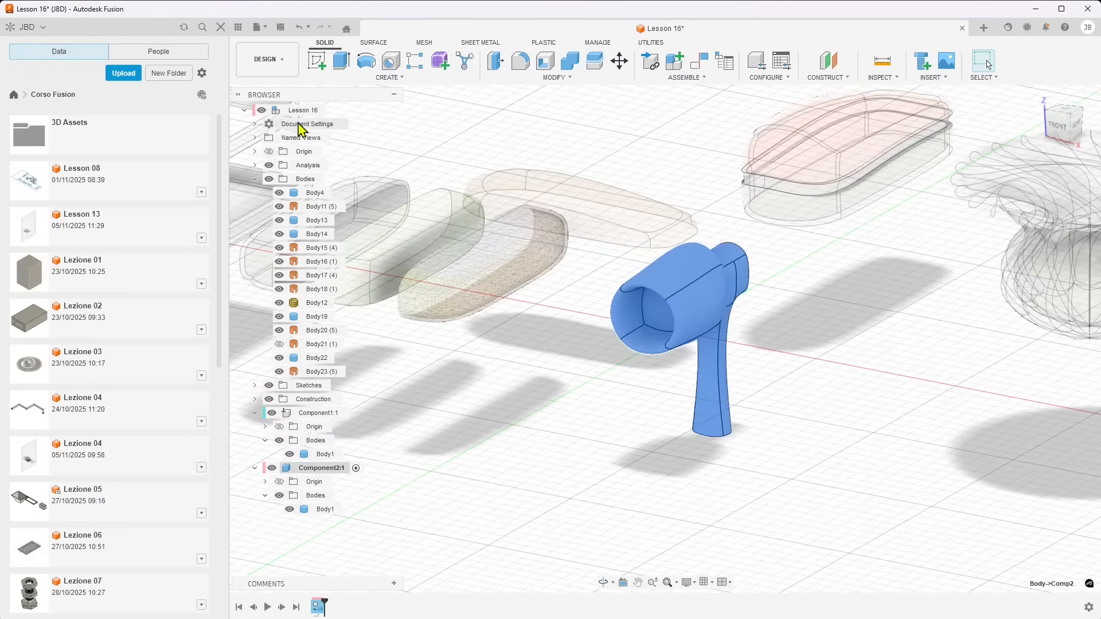
{"action": "left_click", "coordinate": [331, 110]}
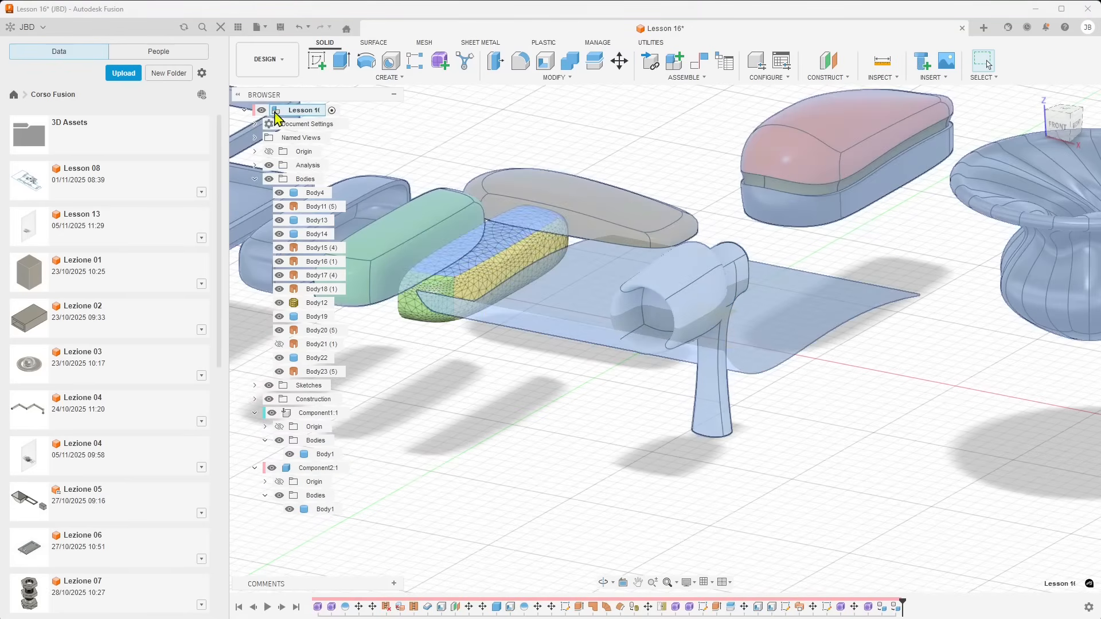
Switch the Component Color display back on with the hair-dryer-shaped body in its own component
{"action": "left_click", "coordinate": [651, 42]}
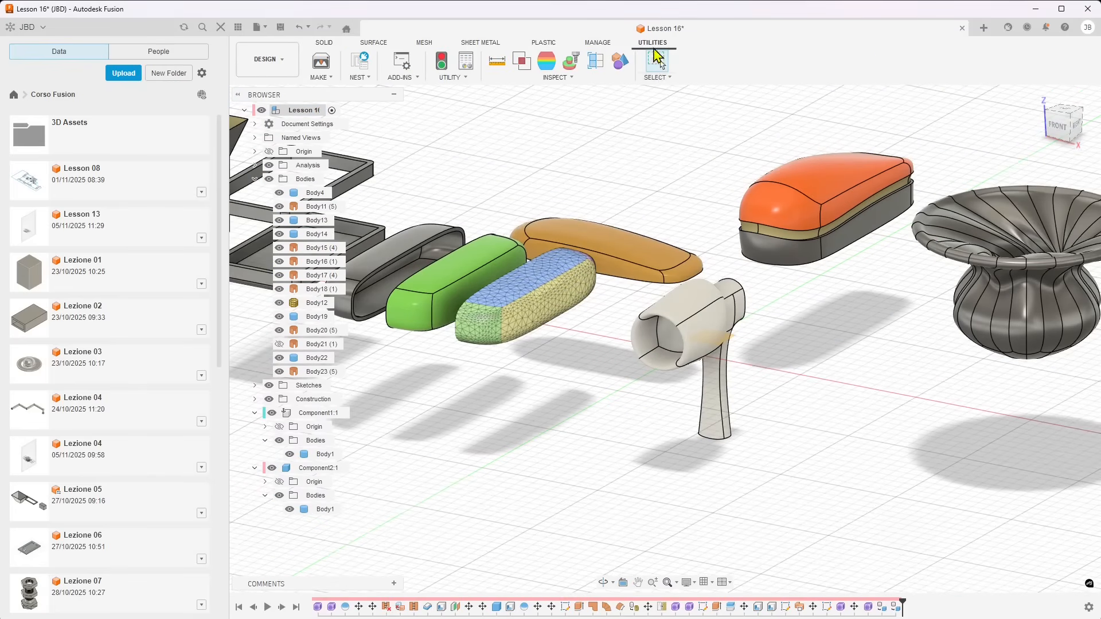
{"action": "left_click", "coordinate": [620, 62]}
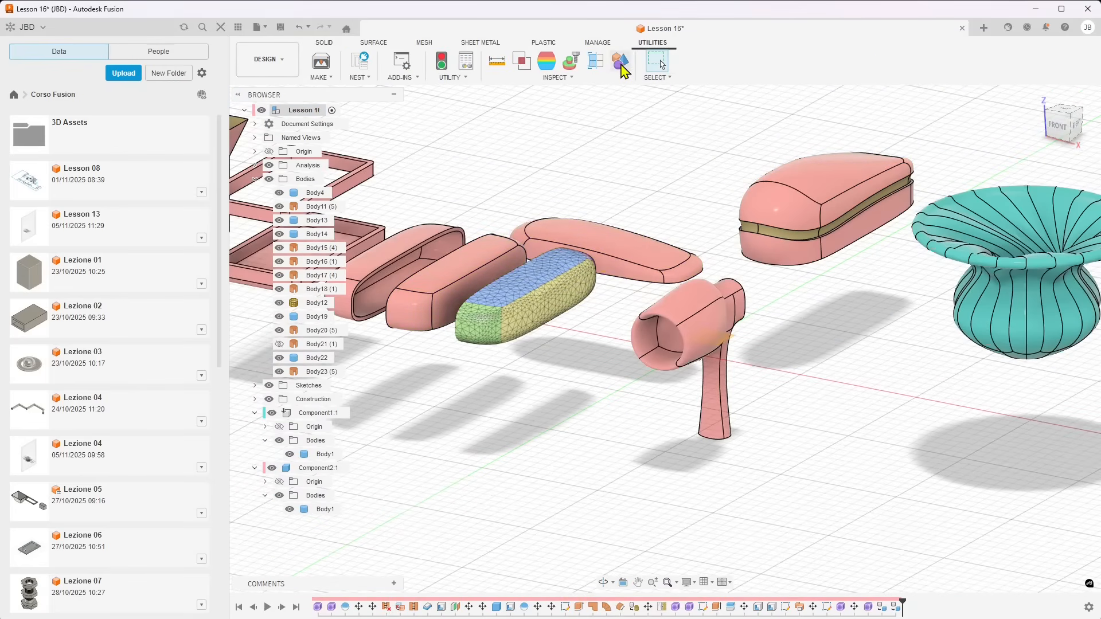
{"action": "scroll", "coordinate": [802, 367], "scroll_direction": "down", "scroll_amount": 1}
{"action": "scroll", "coordinate": [746, 270], "scroll_direction": "down", "scroll_amount": 1}
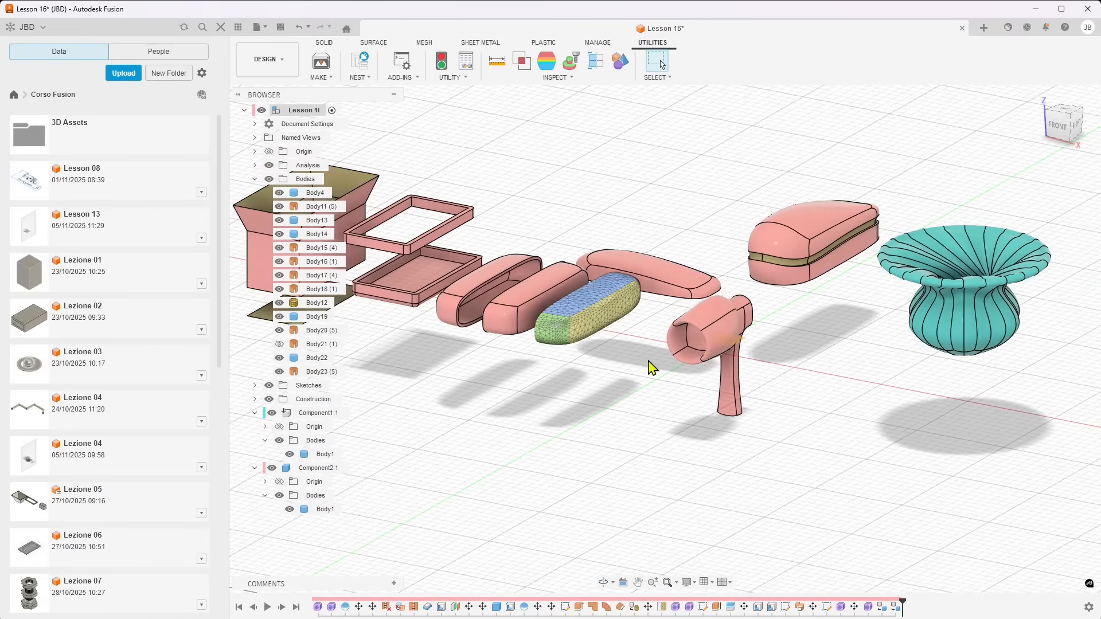
Cycle the component color of Component2:1 three times until the hair-dryer shape is yellow-green
{"action": "scroll", "coordinate": [649, 369], "scroll_direction": "up", "scroll_amount": 1}
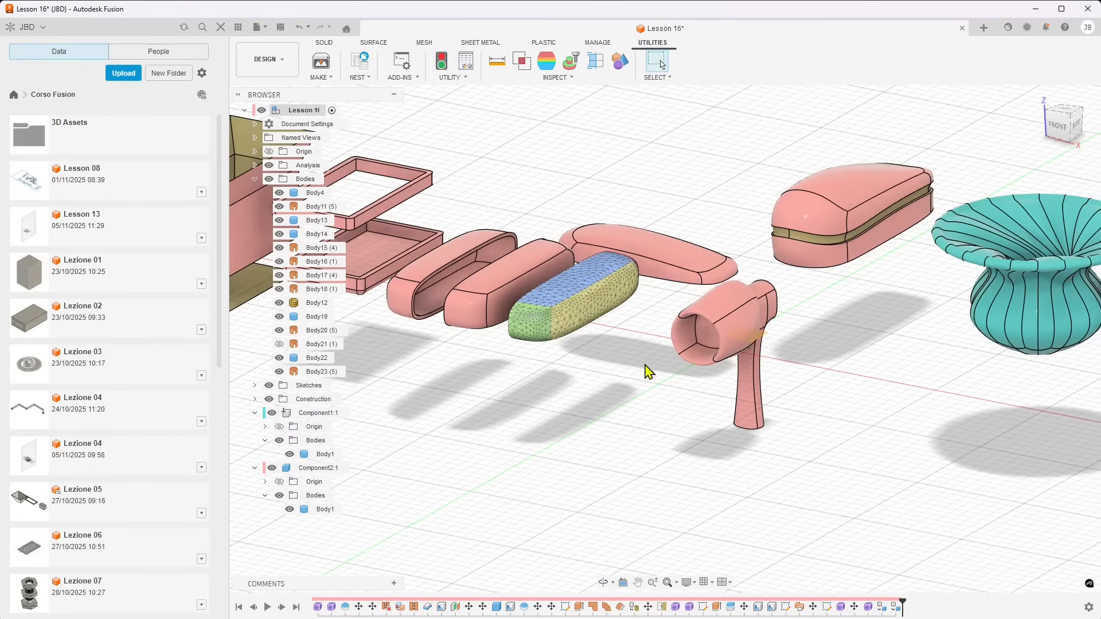
{"action": "right_click", "coordinate": [271, 476]}
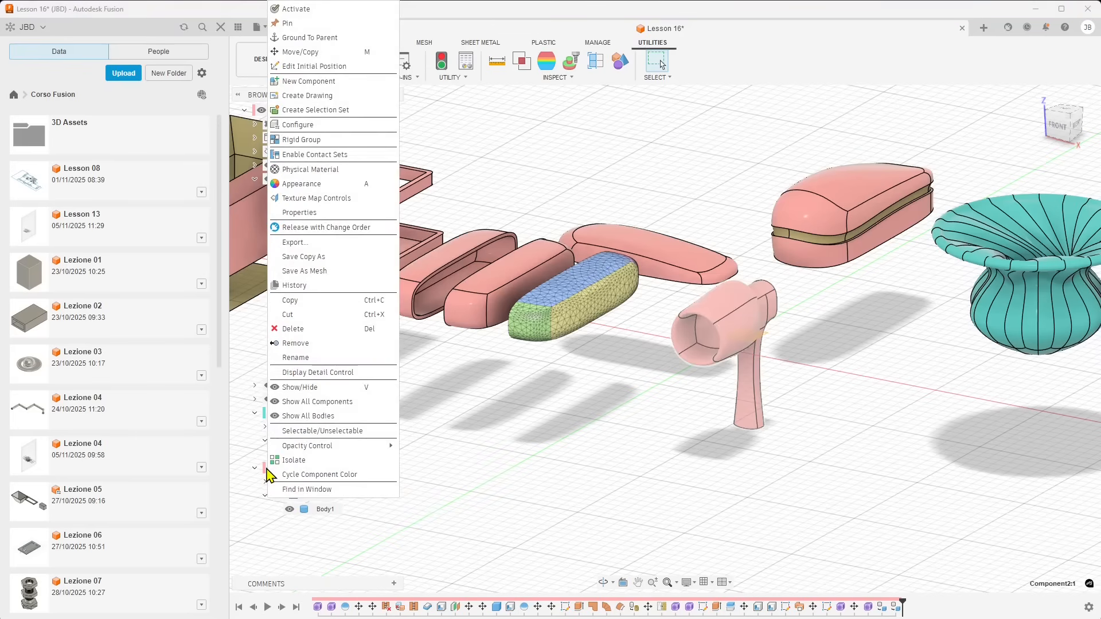
{"action": "left_click", "coordinate": [320, 474]}
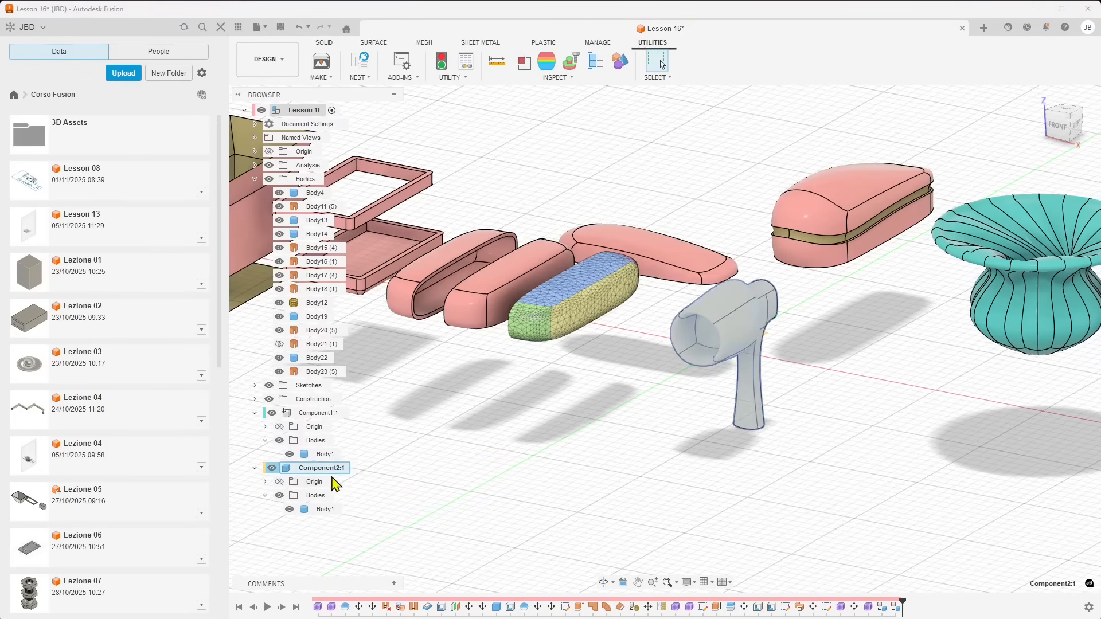
{"action": "right_click", "coordinate": [273, 469]}
{"action": "left_click", "coordinate": [311, 476]}
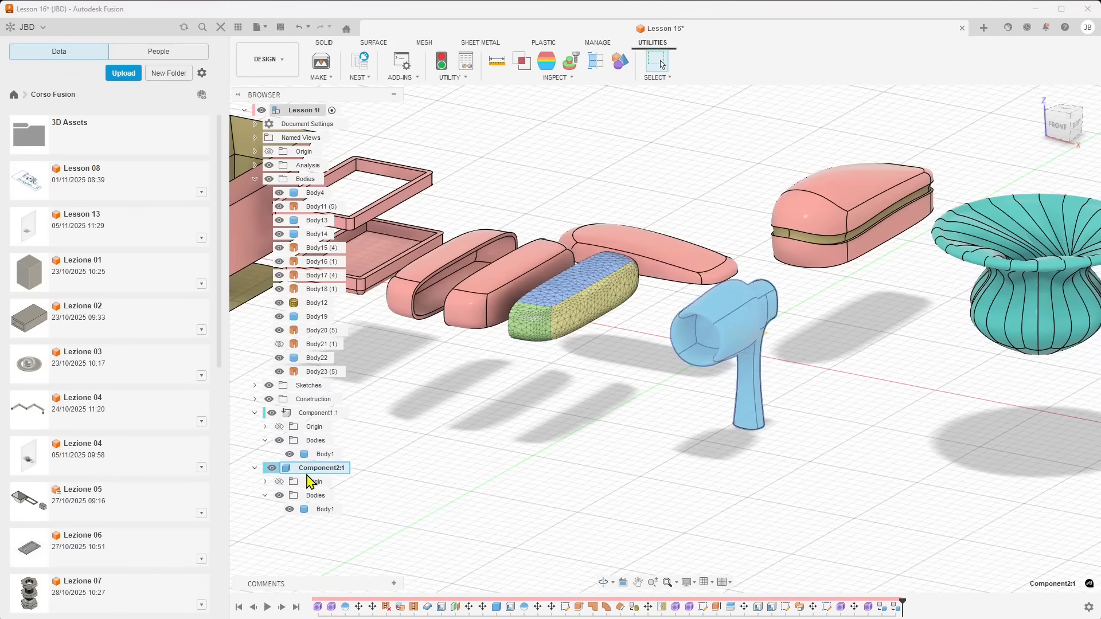
{"action": "right_click", "coordinate": [294, 471]}
{"action": "left_click", "coordinate": [317, 476]}
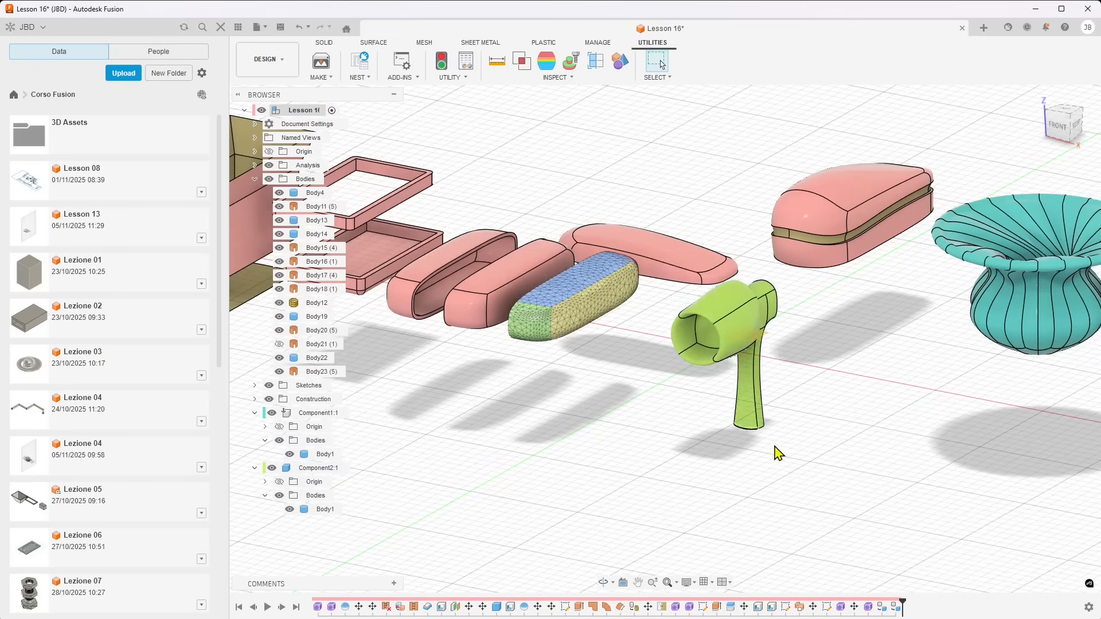
{"action": "scroll", "coordinate": [778, 453], "scroll_direction": "down", "scroll_amount": 2}
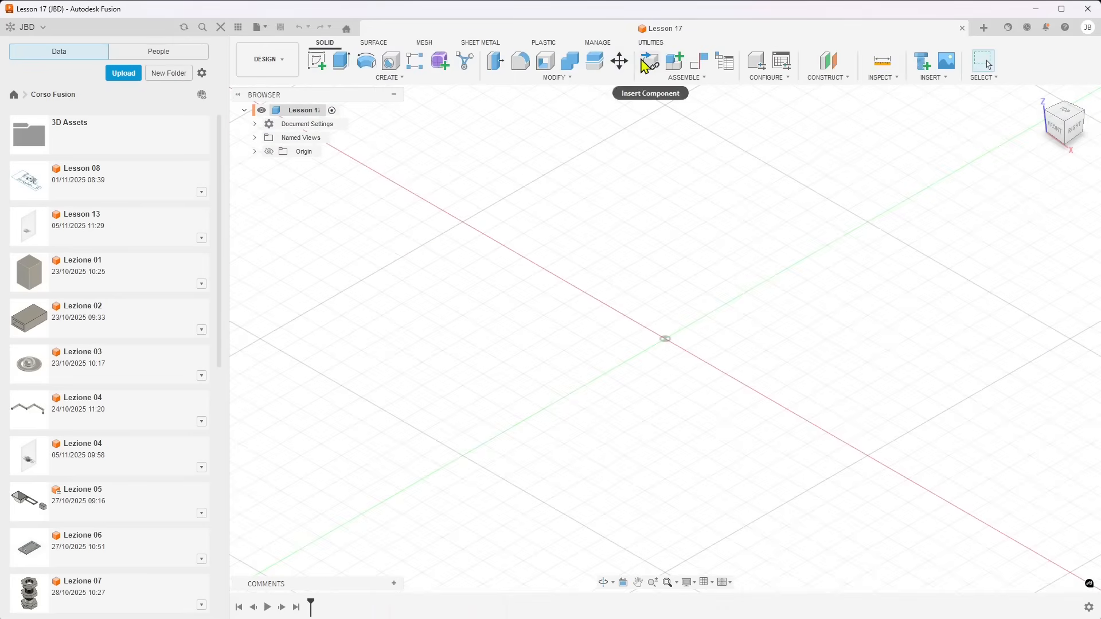
Create a new internal component named Part1 under Lesson 17 and activate it
{"action": "left_click", "coordinate": [685, 77]}
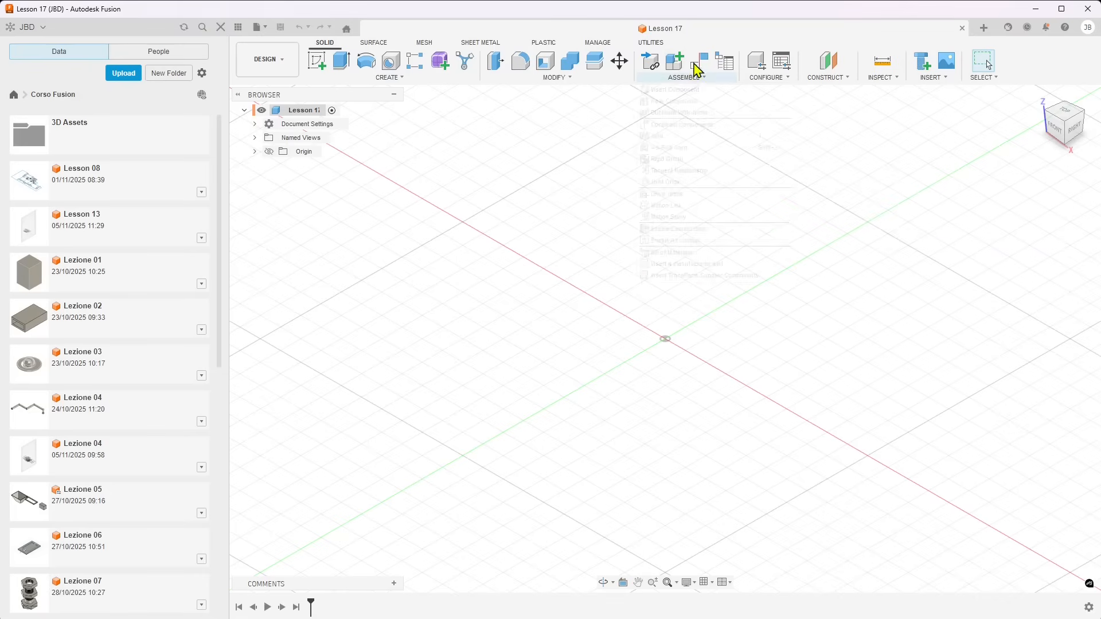
{"action": "mouse_move", "coordinate": [694, 76]}
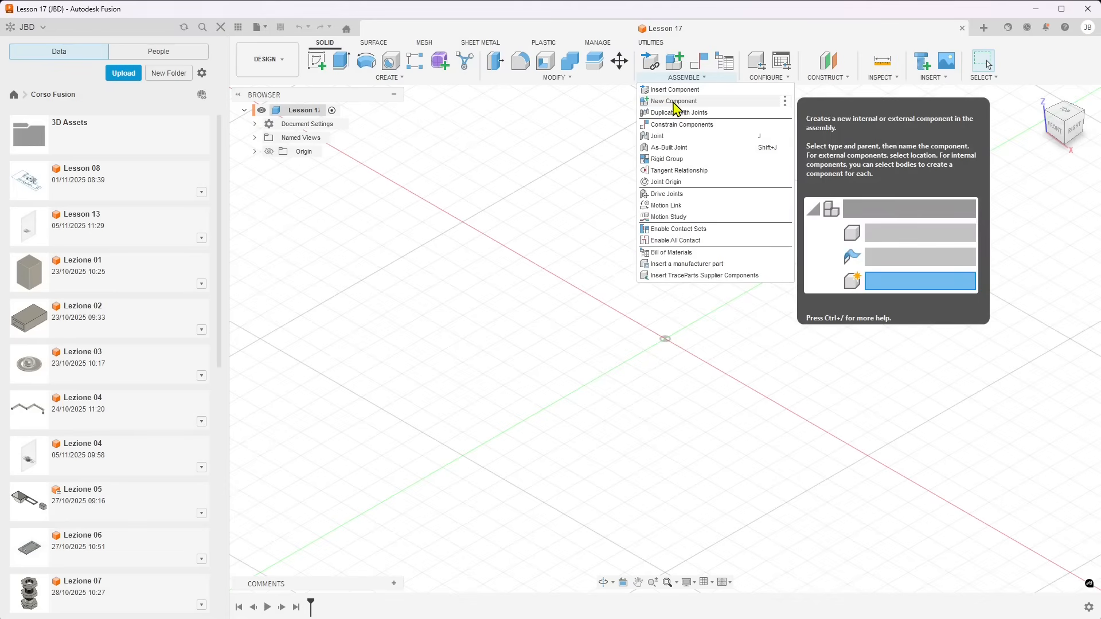
{"action": "left_click", "coordinate": [677, 102]}
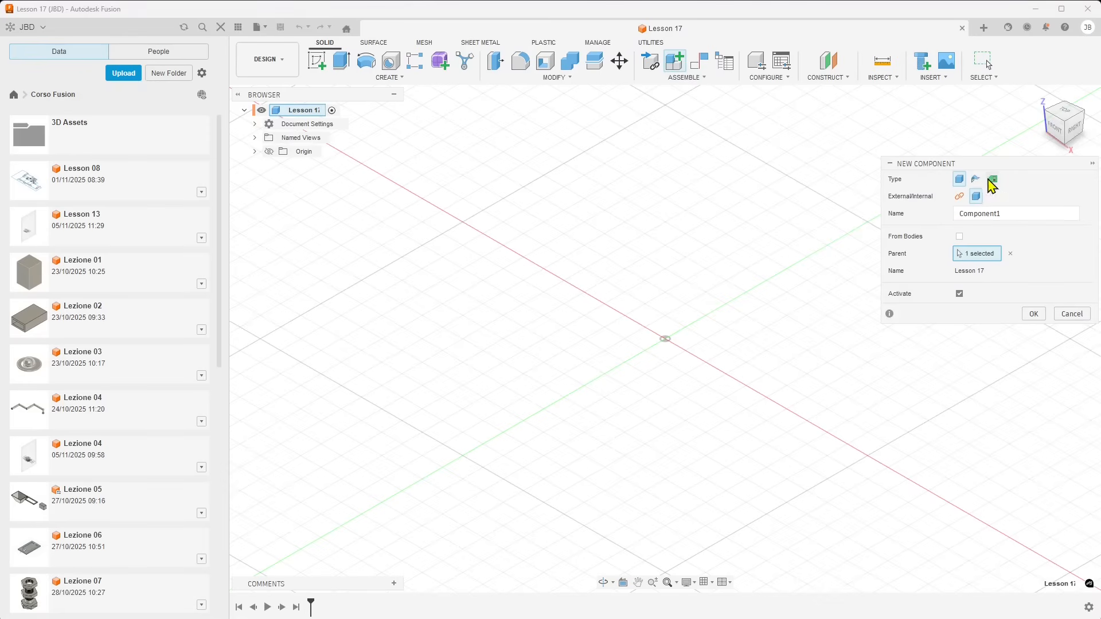
{"action": "left_click", "coordinate": [959, 196]}
{"action": "left_click", "coordinate": [976, 197]}
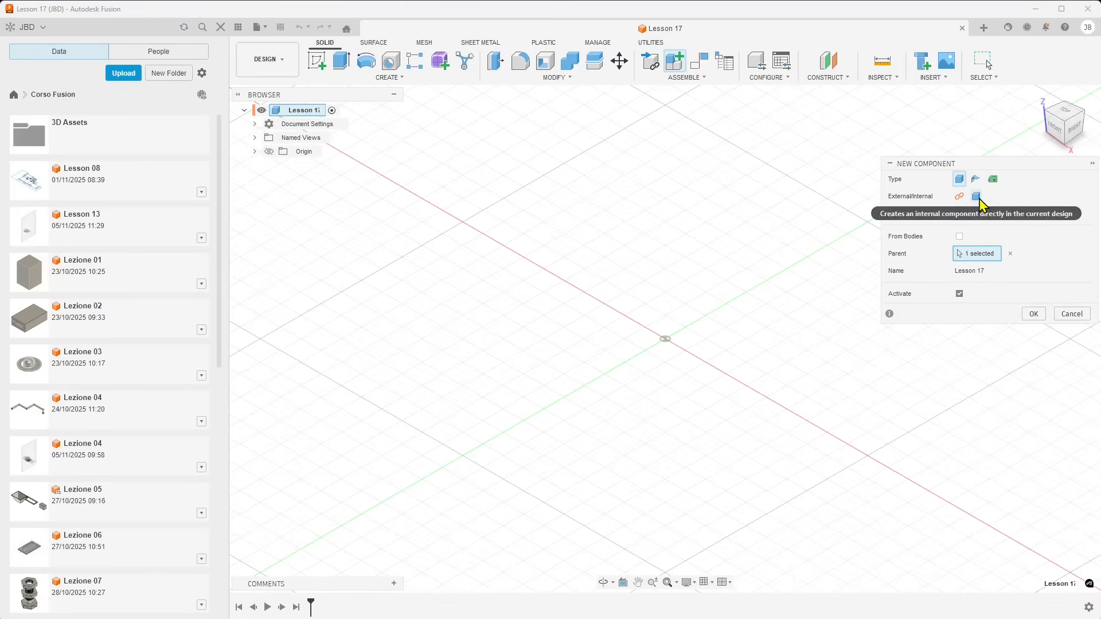
{"action": "left_click", "coordinate": [985, 214]}
{"action": "left_click_drag", "start_coordinate": [1012, 213], "coordinate": [900, 210]}
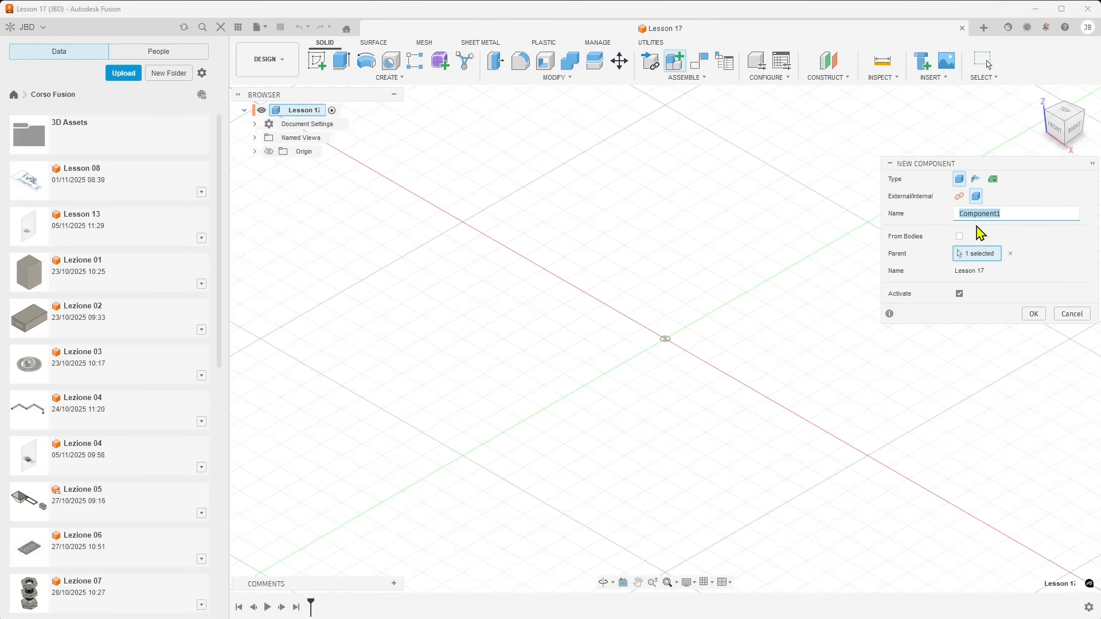
{"action": "type", "text": "Par"}
{"action": "left_click", "coordinate": [1034, 314]}
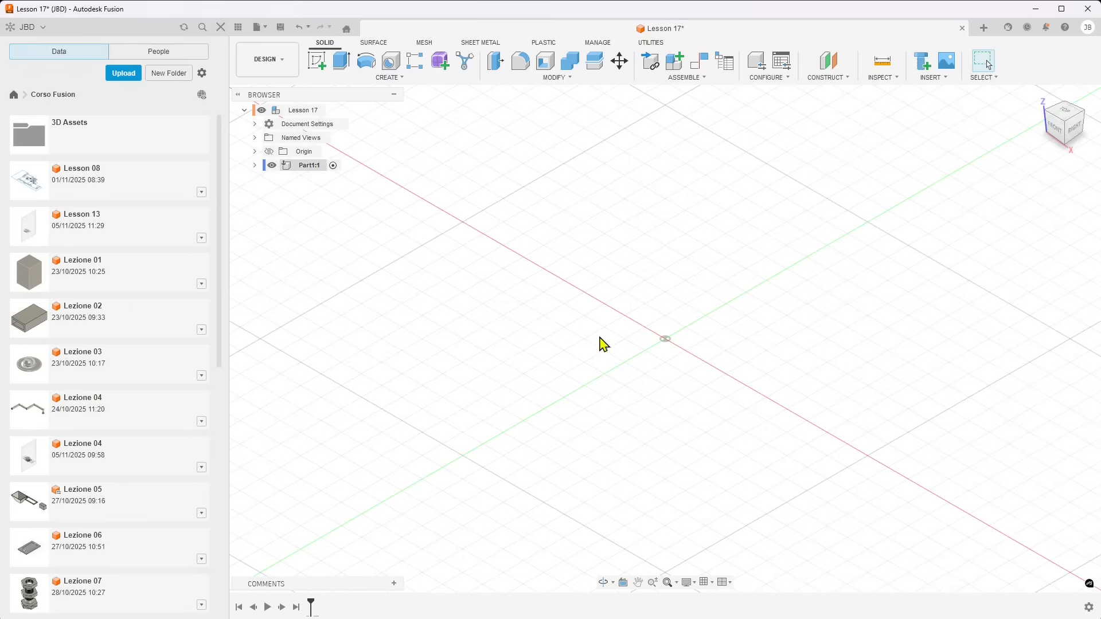
Create a 6 × 9 × 0.5 cm box as a new body on the horizontal origin plane, with one long edge along the green axis
{"action": "middle_click_drag", "start_coordinate": [599, 344], "coordinate": [635, 341], "text": "shift"}
{"action": "scroll", "coordinate": [659, 317], "scroll_direction": "up", "scroll_amount": 5}
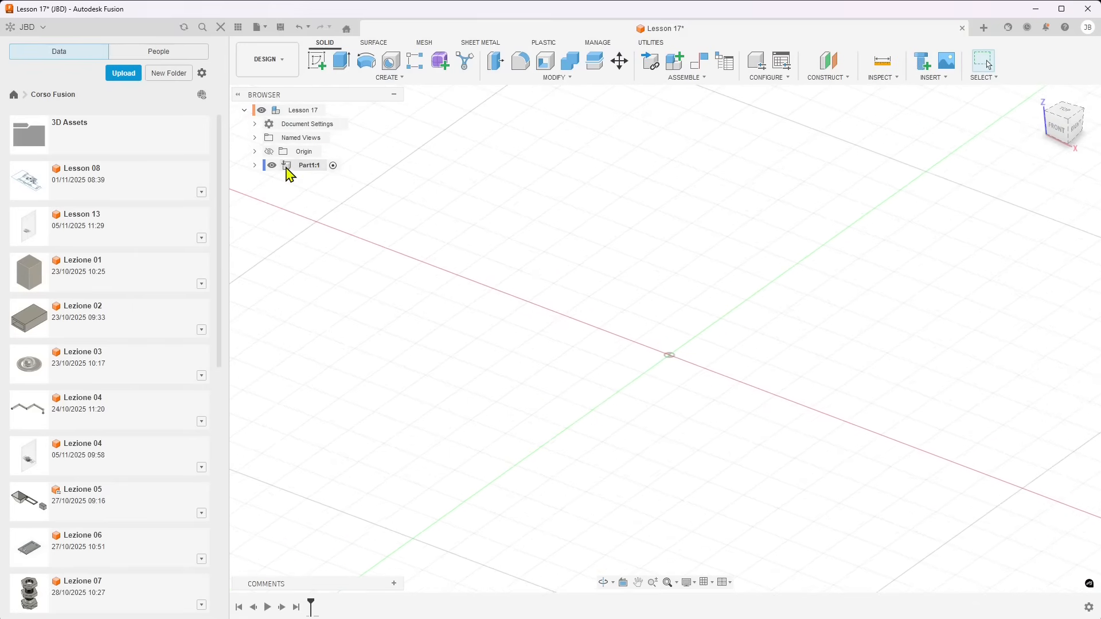
{"action": "scroll", "coordinate": [579, 297], "scroll_direction": "down", "scroll_amount": 1}
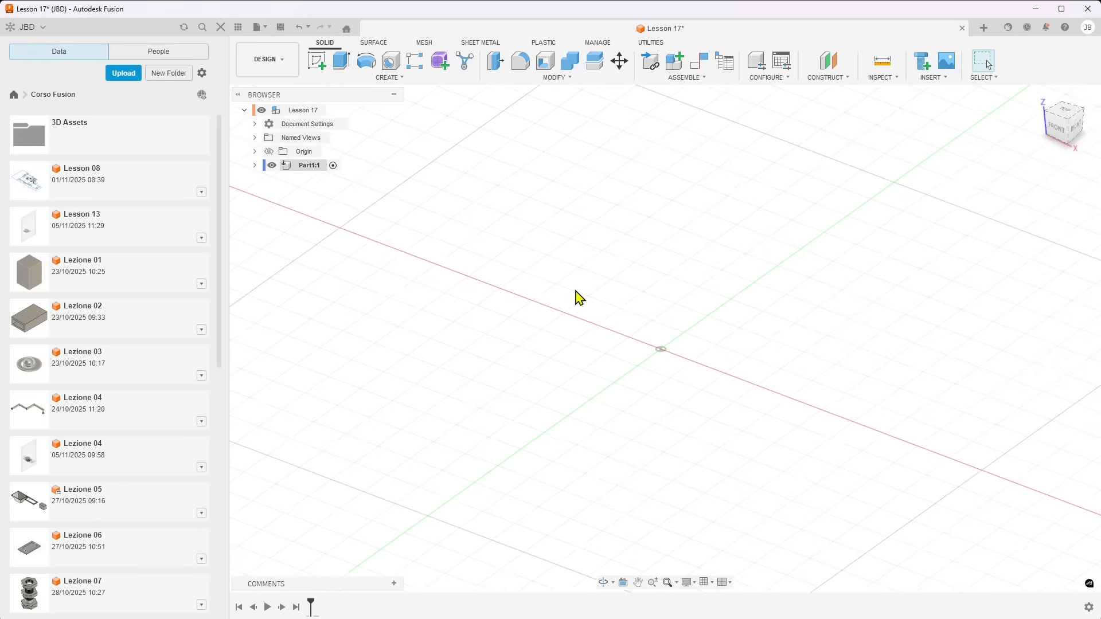
{"action": "left_click", "coordinate": [389, 78]}
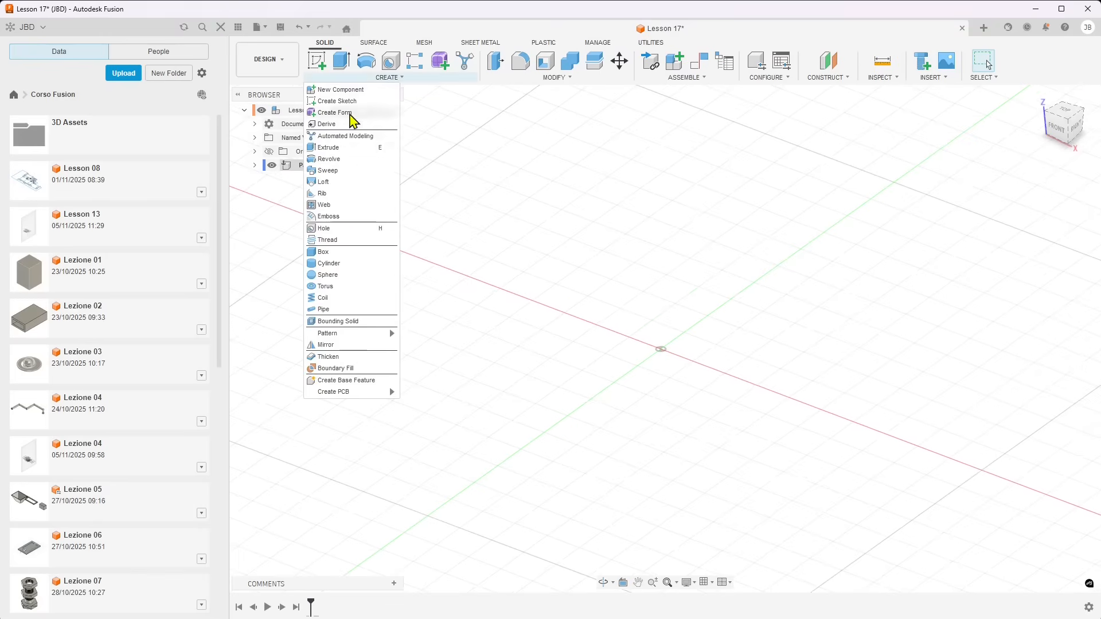
{"action": "left_click", "coordinate": [334, 255]}
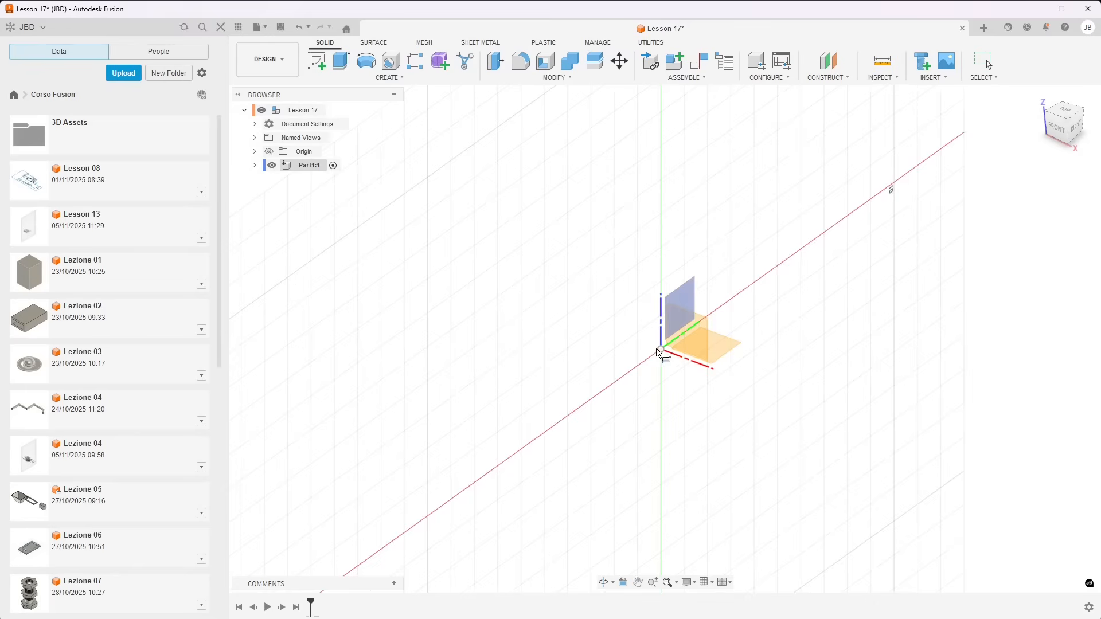
{"action": "left_click", "coordinate": [721, 349]}
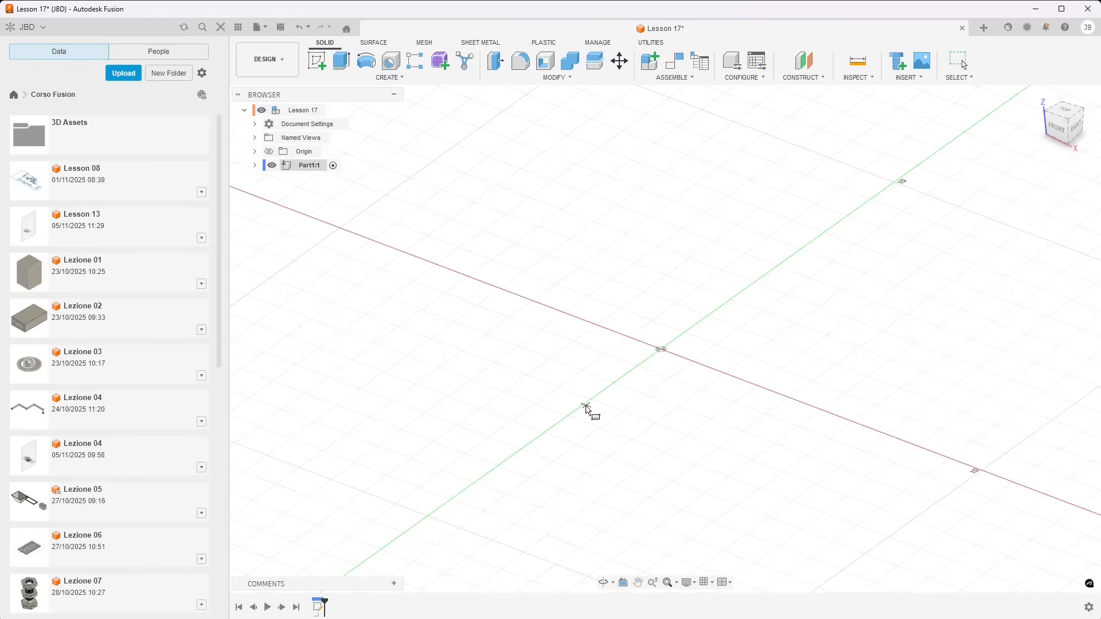
{"action": "left_click", "coordinate": [544, 434]}
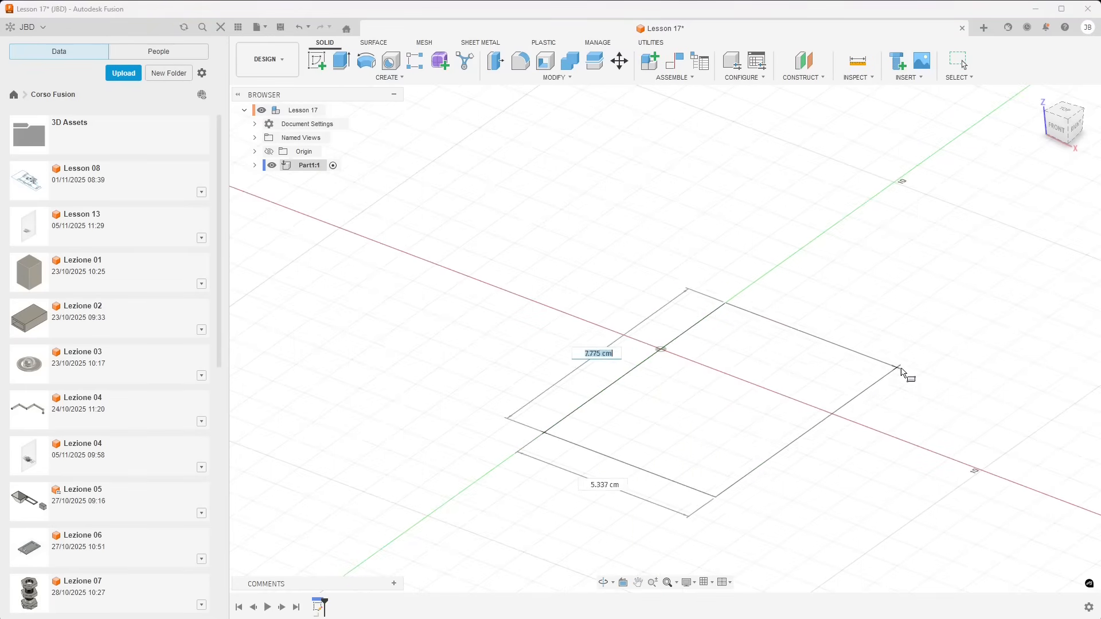
{"action": "left_click", "coordinate": [948, 362]}
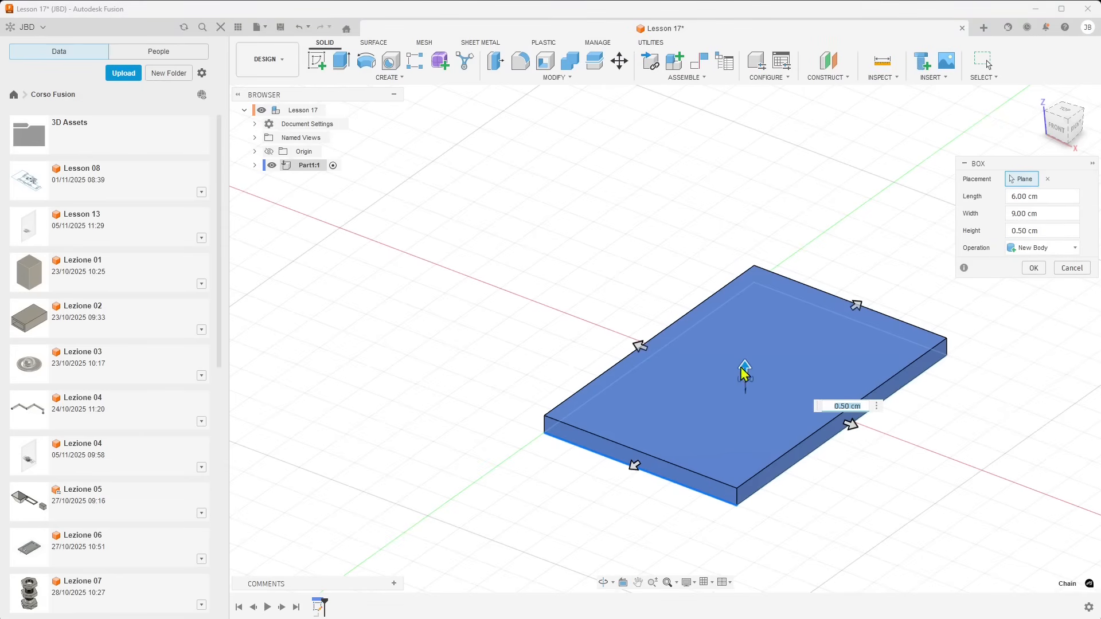
{"action": "middle_click_drag", "start_coordinate": [681, 388], "coordinate": [715, 382], "text": "shift"}
{"action": "middle_click_drag", "start_coordinate": [715, 382], "coordinate": [693, 390], "text": "shift"}
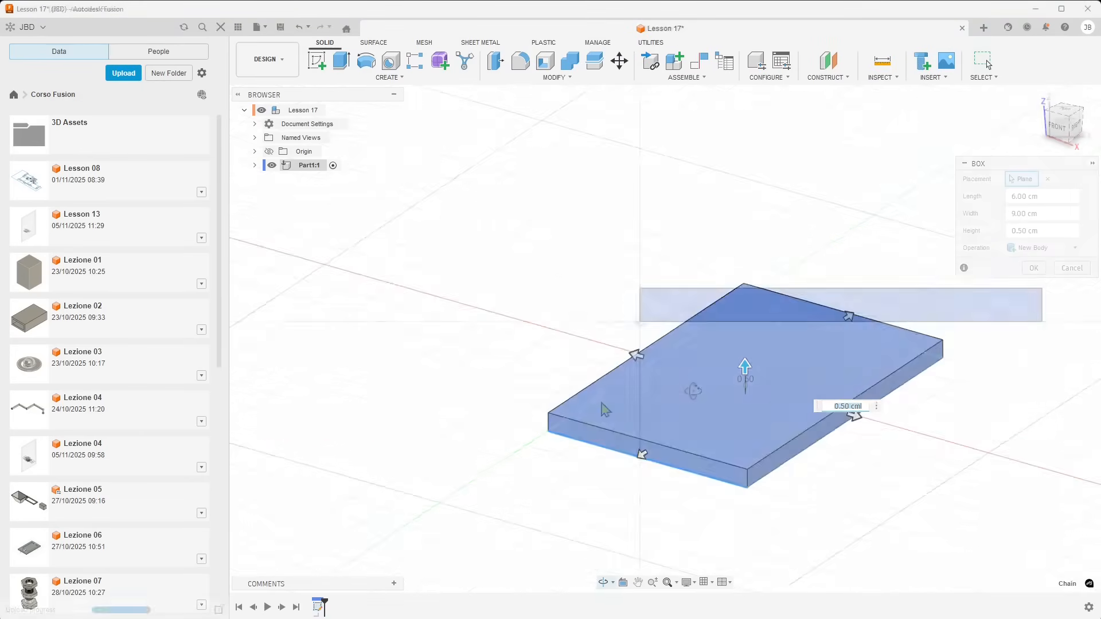
Start a sketch on the vertical front (XZ) origin plane at the end of the box
{"action": "scroll", "coordinate": [603, 409], "scroll_direction": "down", "scroll_amount": 2}
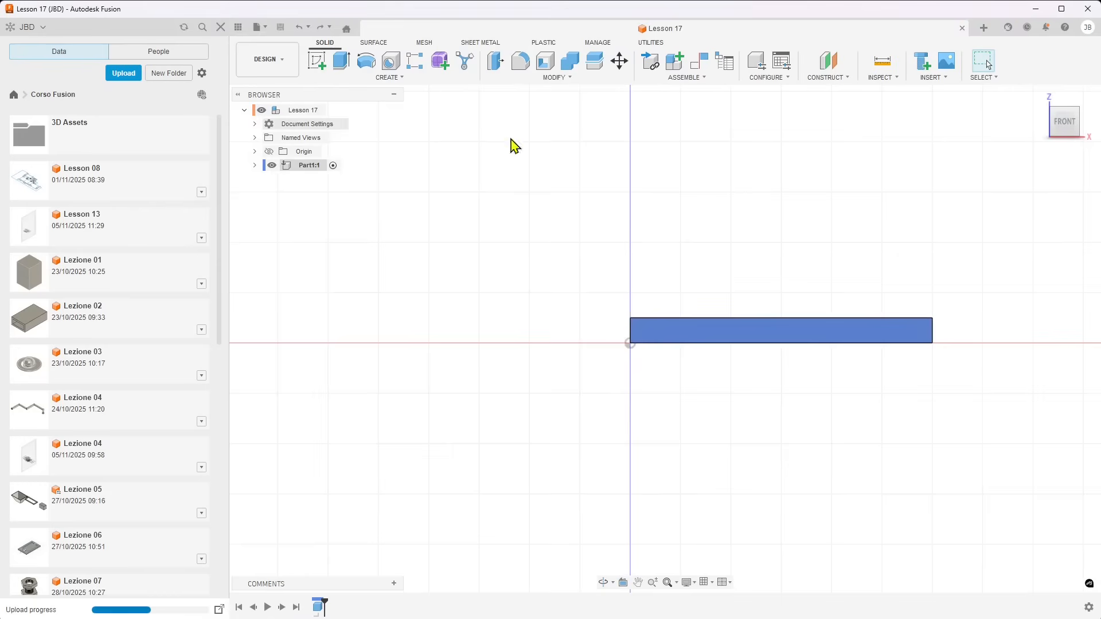
{"action": "left_click", "coordinate": [319, 63]}
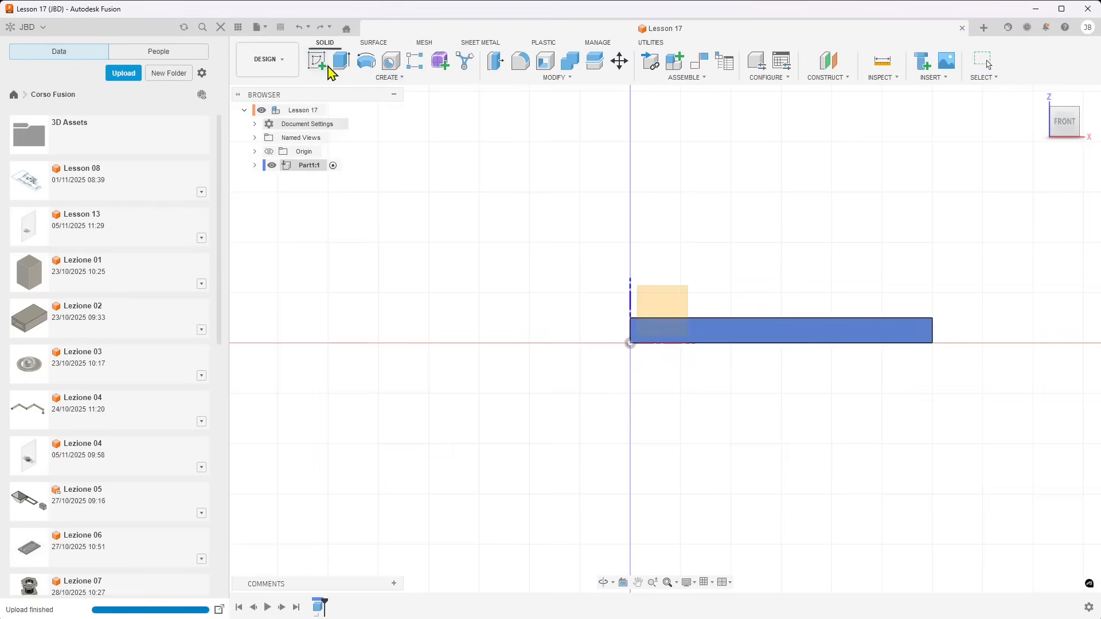
{"action": "left_click", "coordinate": [676, 306]}
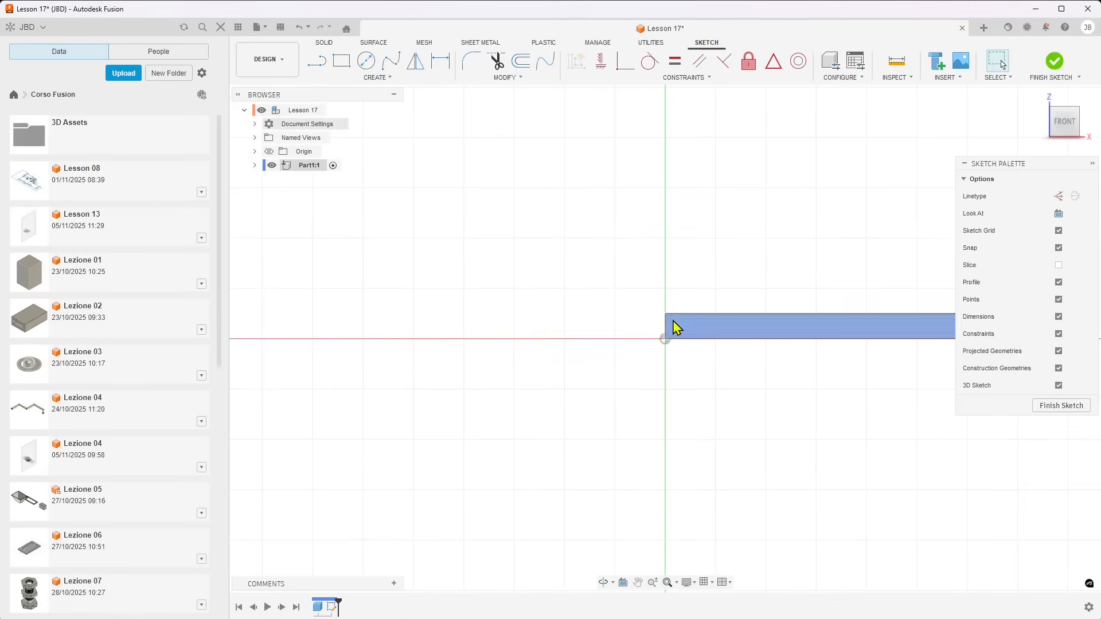
Sketch a six-sided edge polygon from the origin up along the box's side, lying outside the box, and finish the sketch
{"action": "left_click", "coordinate": [376, 77]}
{"action": "mouse_move", "coordinate": [356, 137]}
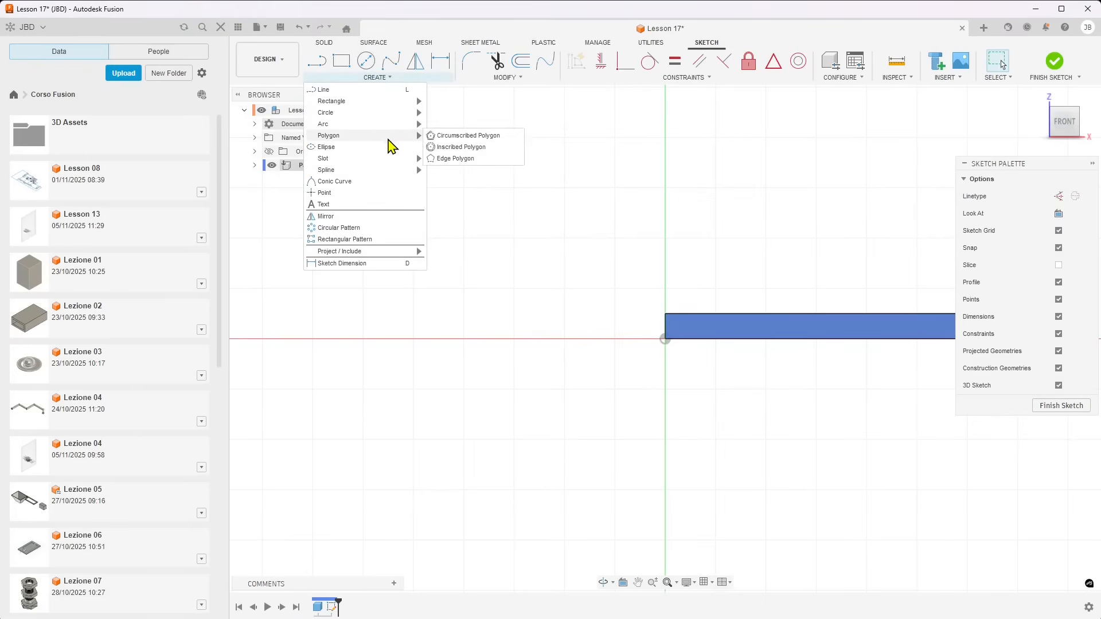
{"action": "left_click", "coordinate": [456, 137]}
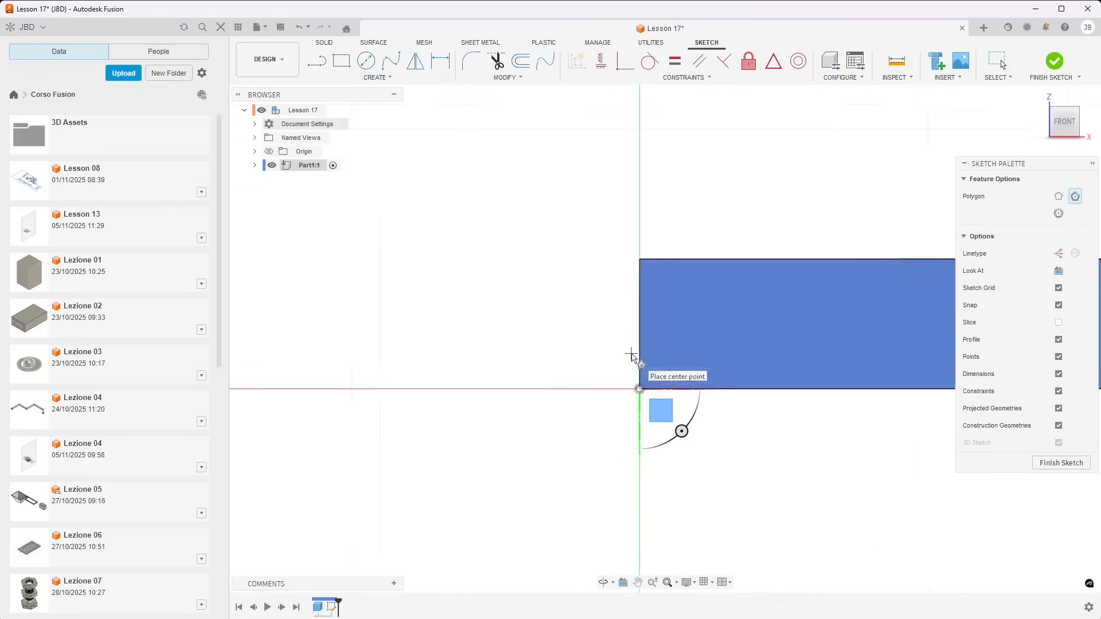
{"action": "left_click", "coordinate": [1059, 196]}
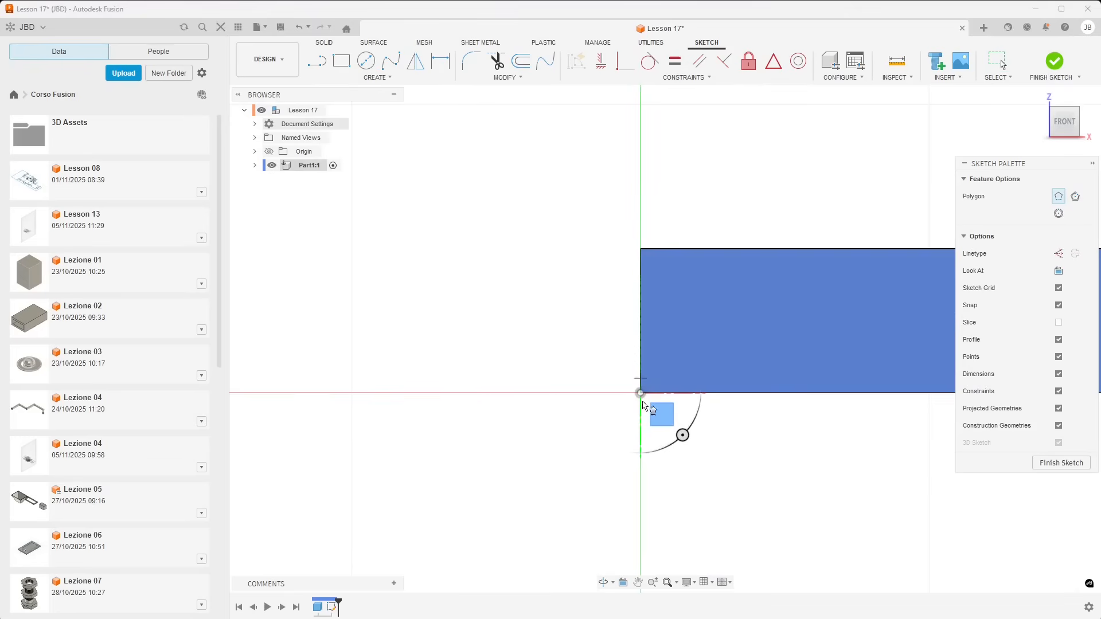
{"action": "left_click", "coordinate": [640, 393]}
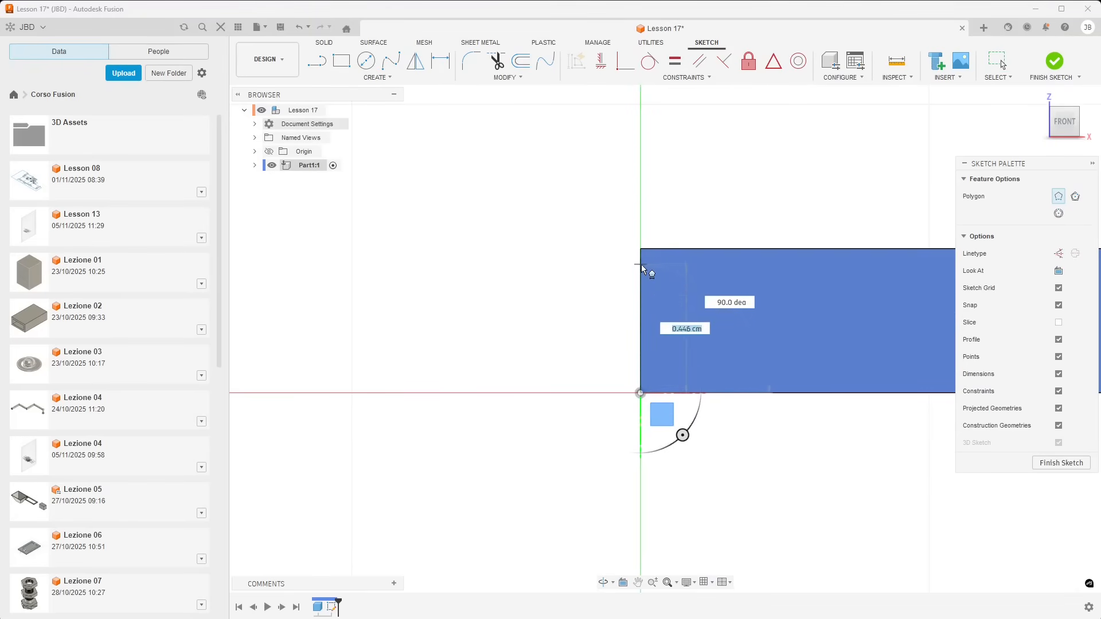
{"action": "left_click", "coordinate": [641, 291]}
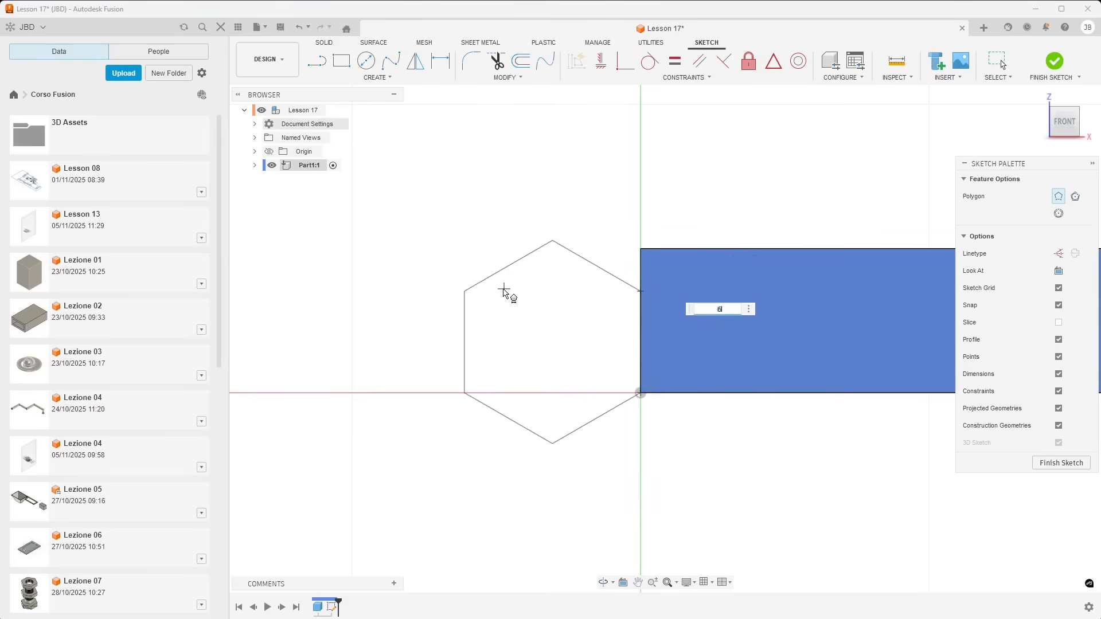
{"action": "left_click", "coordinate": [504, 293]}
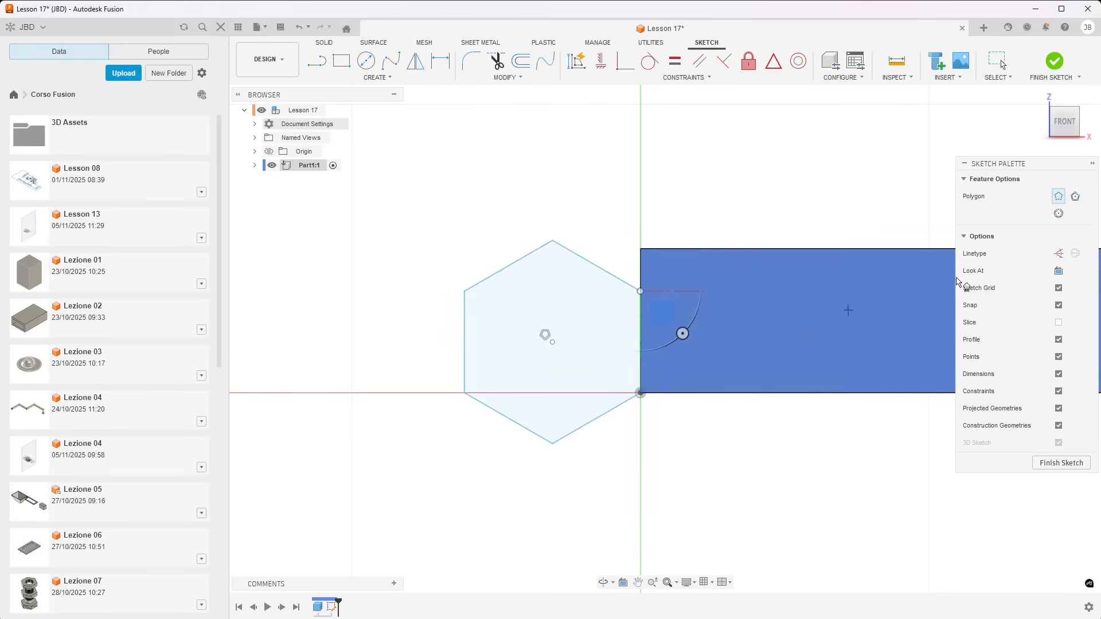
{"action": "left_click", "coordinate": [1055, 462]}
{"action": "scroll", "coordinate": [636, 396], "scroll_direction": "down", "scroll_amount": 2}
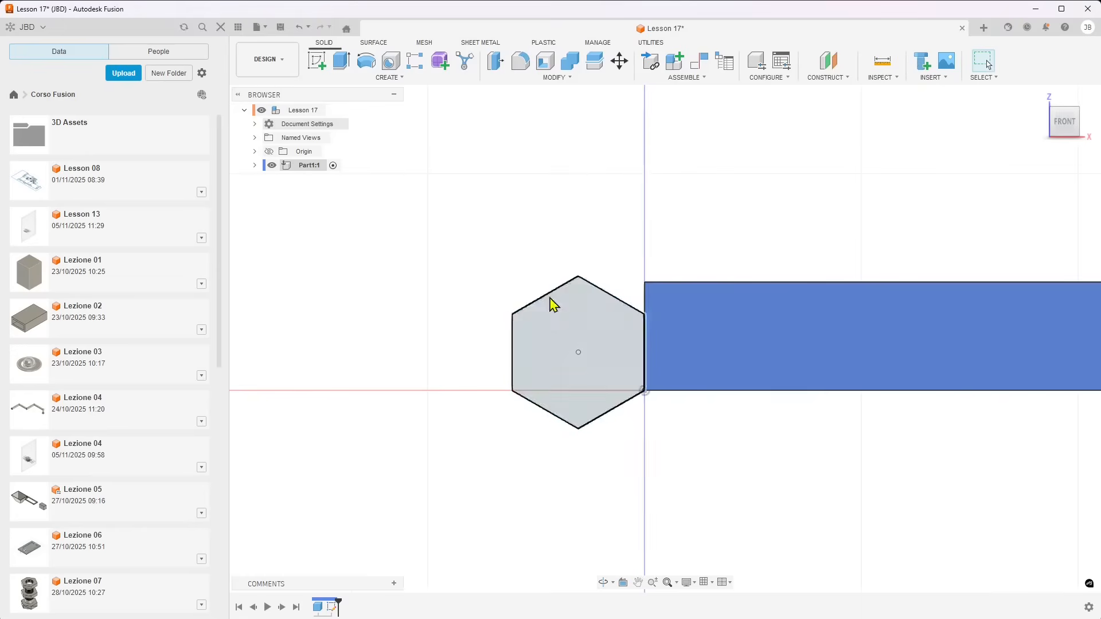
Extrude the hexagon profile by -4.30 cm along the box's long edge, joined to the existing body
{"action": "middle_click_drag", "start_coordinate": [482, 508], "coordinate": [729, 338], "text": "shift"}
{"action": "scroll", "coordinate": [726, 330], "scroll_direction": "down", "scroll_amount": 2}
{"action": "middle_click_drag", "start_coordinate": [648, 411], "coordinate": [665, 393], "text": "shift"}
{"action": "scroll", "coordinate": [652, 384], "scroll_direction": "down", "scroll_amount": 2}
{"action": "left_click", "coordinate": [645, 381]}
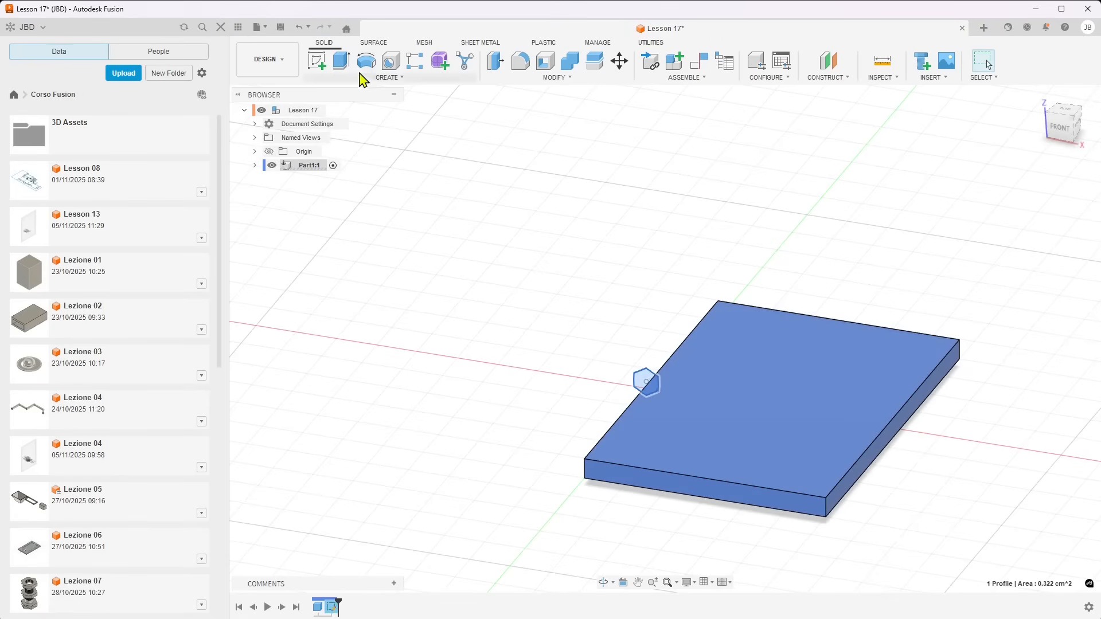
{"action": "key", "text": "e"}
{"action": "left_click_drag", "start_coordinate": [601, 439], "coordinate": [579, 462]}
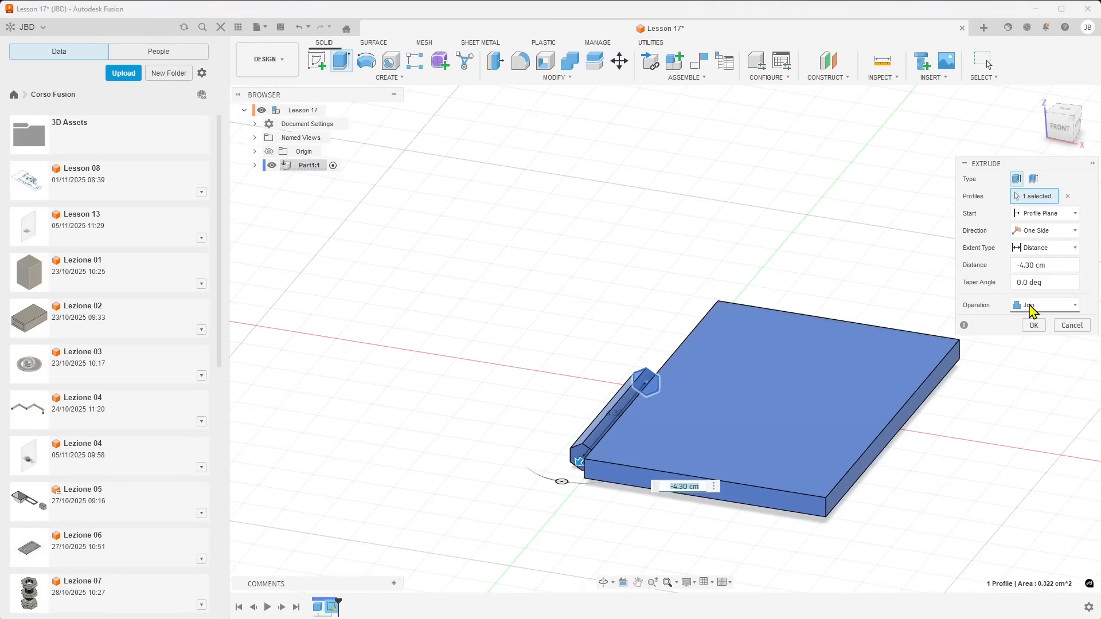
{"action": "left_click", "coordinate": [1034, 325]}
Activate the top-level Lesson 17 assembly and collapse the Part1:1 component's contents
{"action": "middle_click_drag", "start_coordinate": [523, 418], "coordinate": [284, 203], "text": "shift"}
{"action": "left_click", "coordinate": [255, 166]}
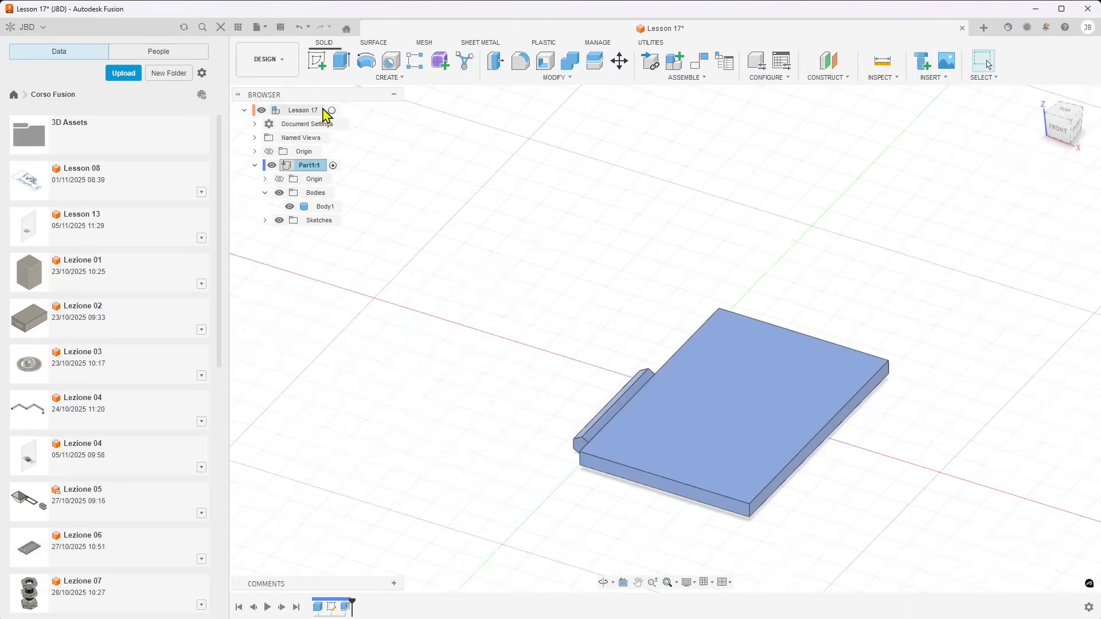
{"action": "left_click", "coordinate": [332, 110]}
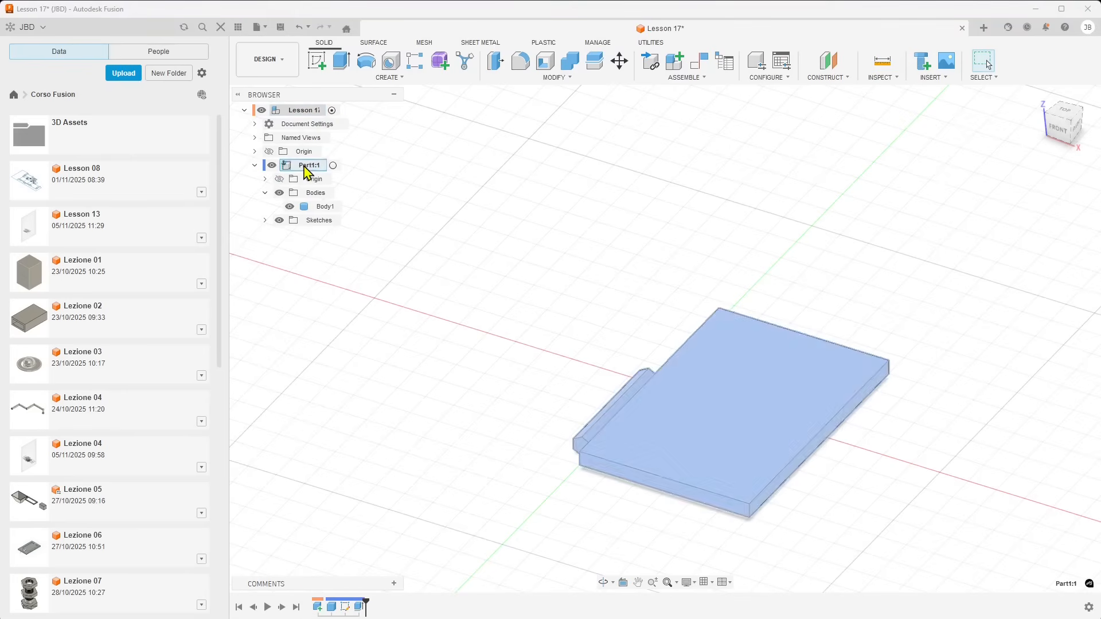
{"action": "left_click", "coordinate": [255, 166]}
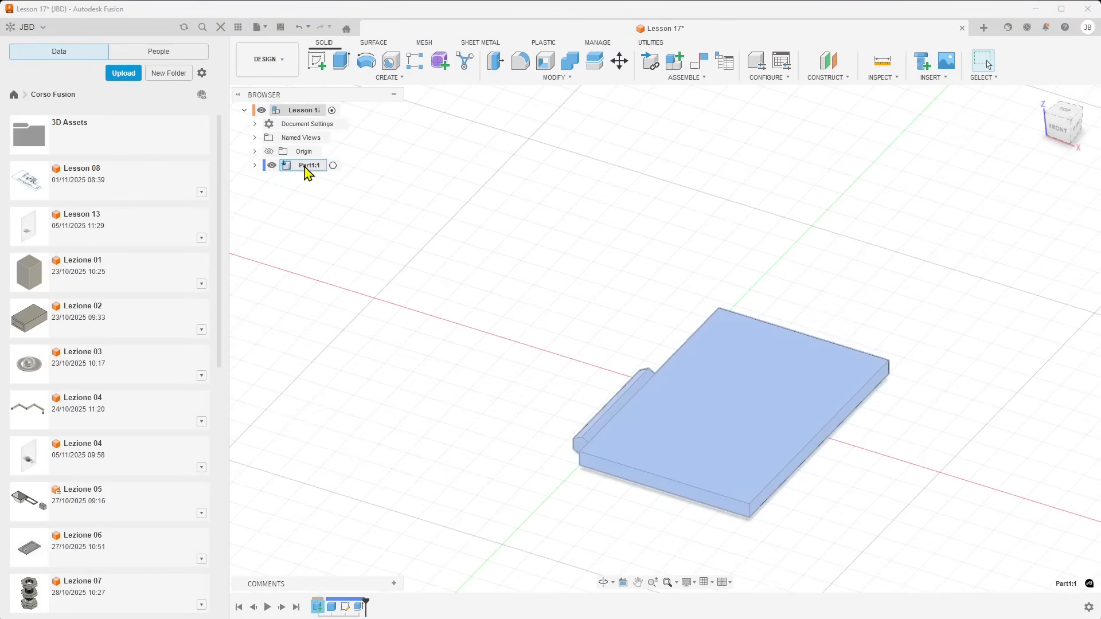
Paste a second instance of Part1, offset -10.50 cm in X and rotated -130° about X
{"action": "key", "text": "ctrl+v"}
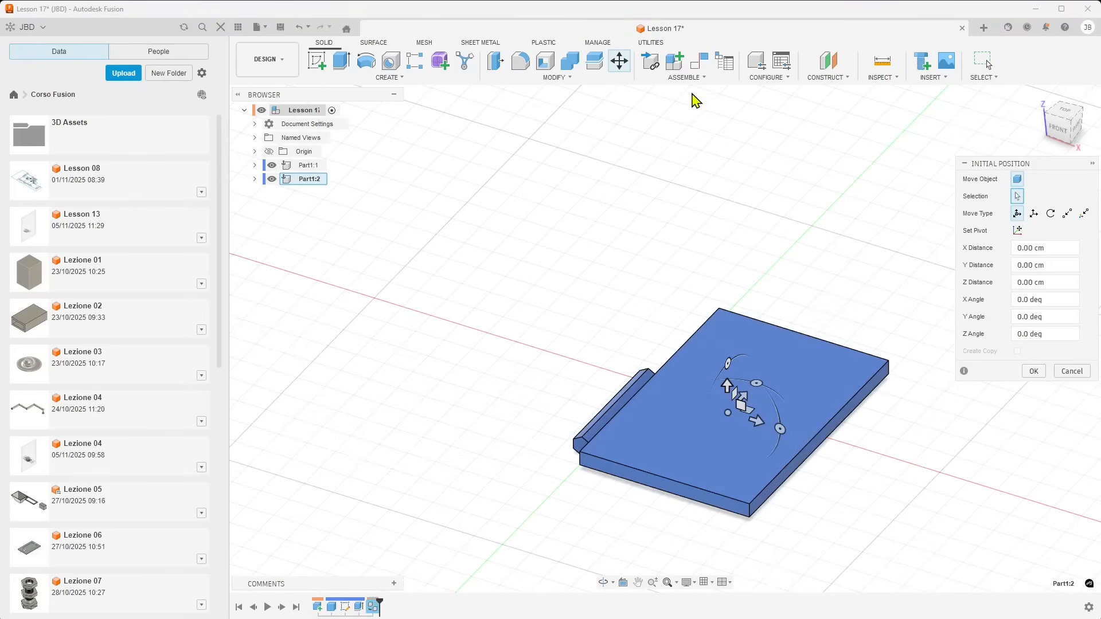
{"action": "left_click_drag", "start_coordinate": [757, 421], "coordinate": [457, 326]}
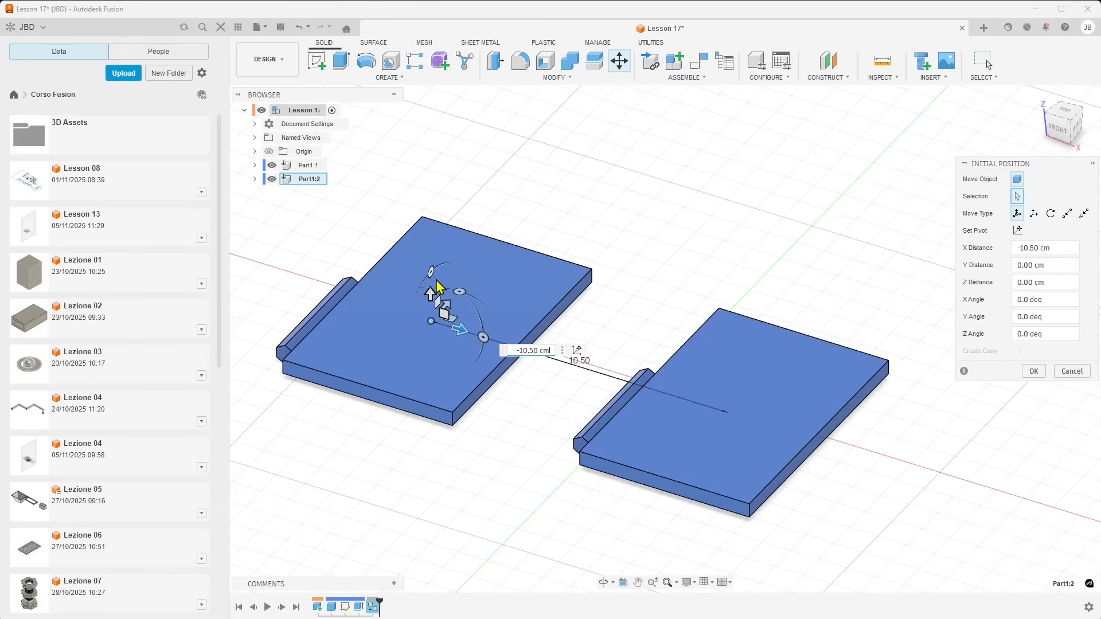
{"action": "left_click_drag", "start_coordinate": [432, 271], "coordinate": [627, 404]}
{"action": "left_click_drag", "start_coordinate": [497, 346], "coordinate": [496, 346]}
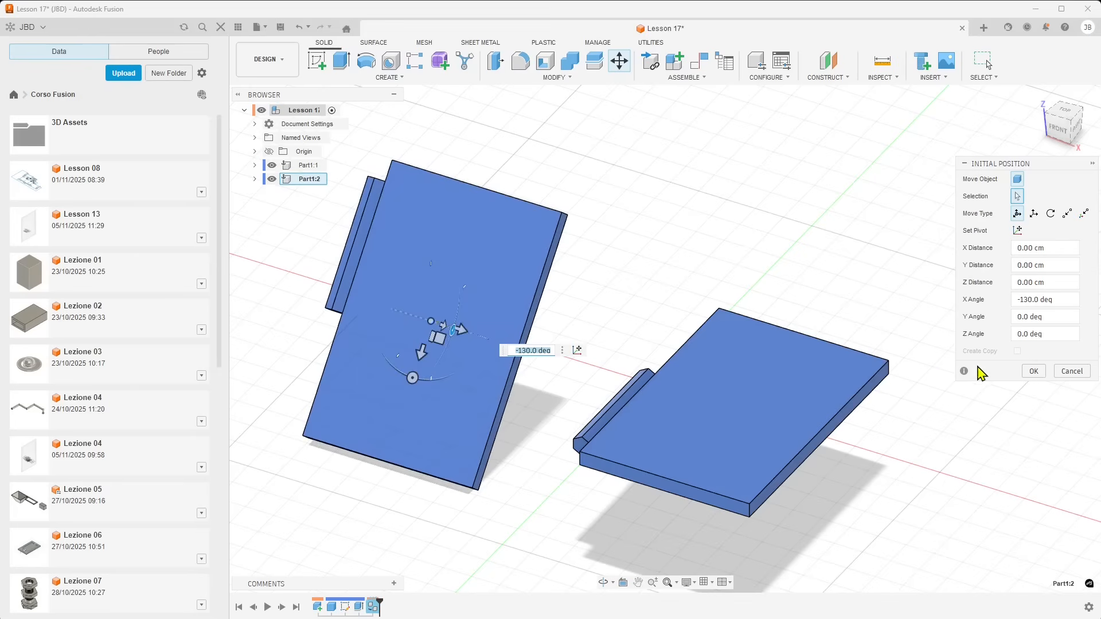
{"action": "left_click", "coordinate": [1031, 371]}
{"action": "scroll", "coordinate": [948, 417], "scroll_direction": "down", "scroll_amount": 3}
{"action": "scroll", "coordinate": [955, 413], "scroll_direction": "up", "scroll_amount": 1}
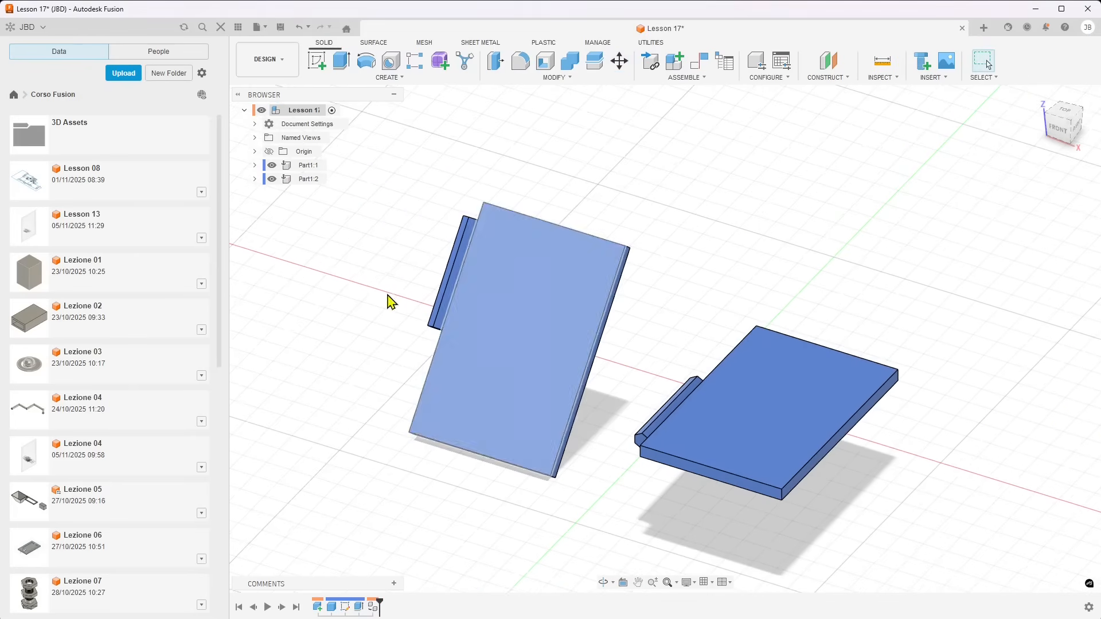
Press-pull the front hexagonal end face of Part1:1's bar to an offset distance of -3.00 cm
{"action": "left_click", "coordinate": [263, 183]}
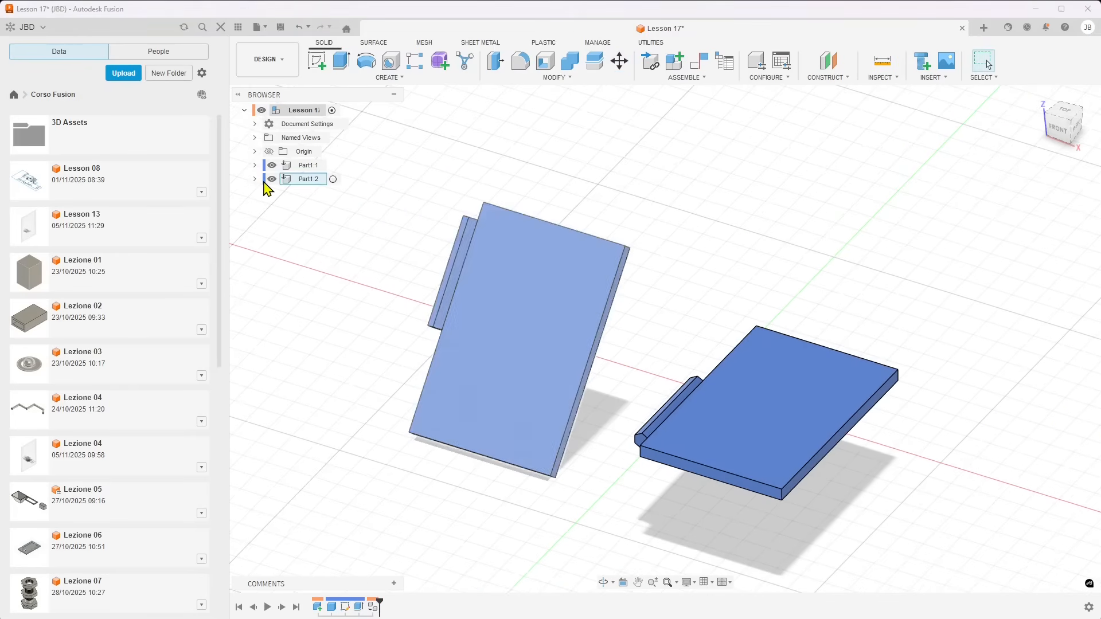
{"action": "middle_click_drag", "start_coordinate": [475, 290], "coordinate": [590, 325], "text": "shift"}
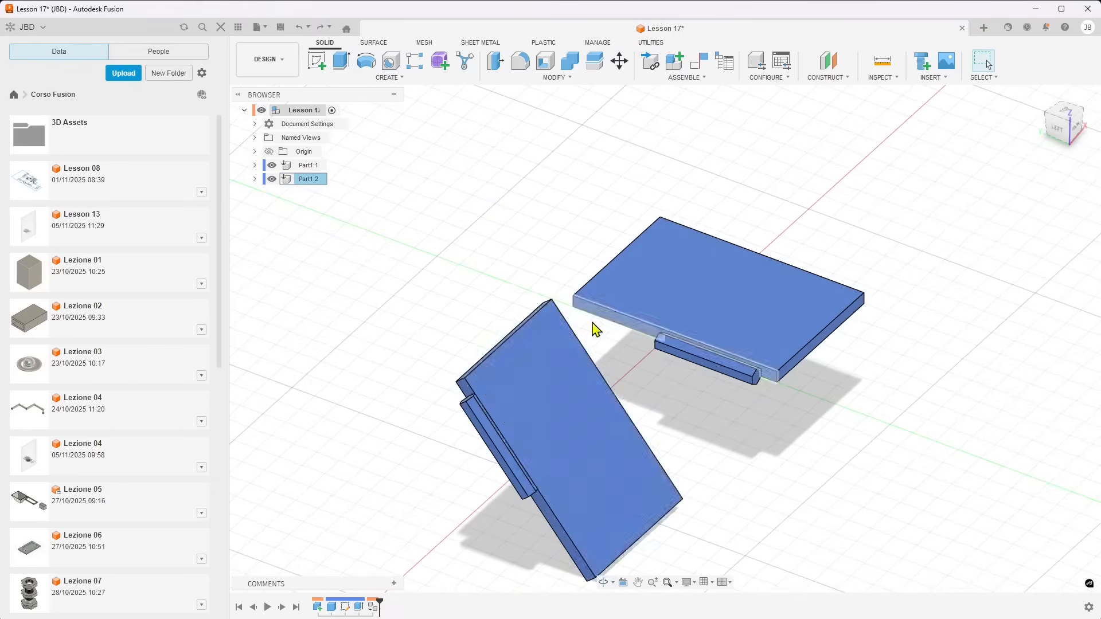
{"action": "middle_click_drag", "start_coordinate": [769, 411], "coordinate": [728, 411], "text": "shift"}
{"action": "left_click", "coordinate": [740, 407]}
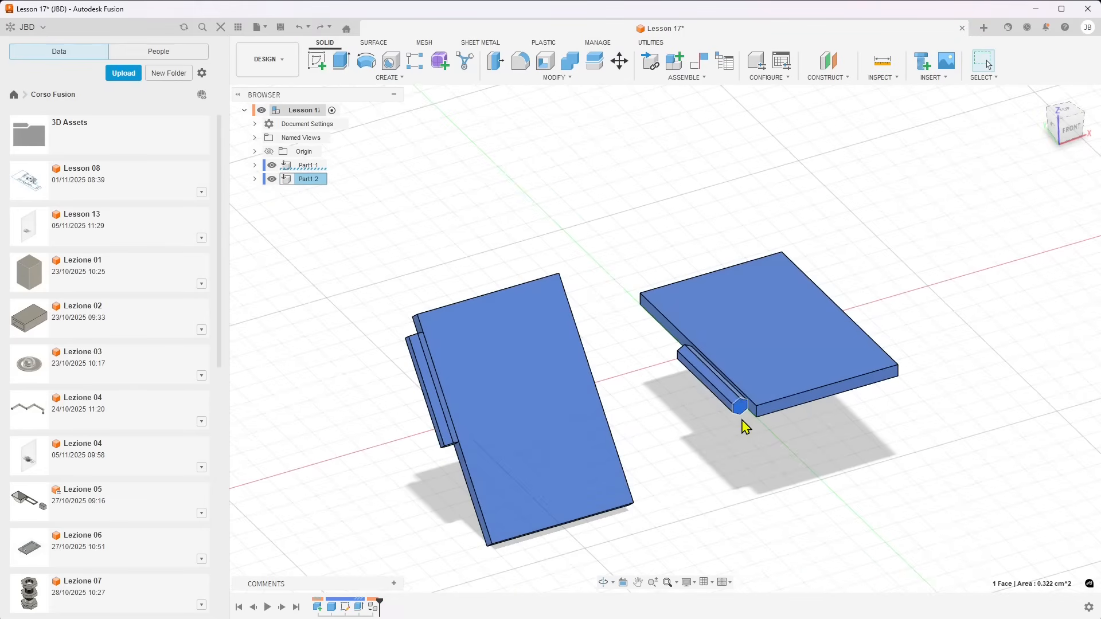
{"action": "left_click", "coordinate": [496, 77]}
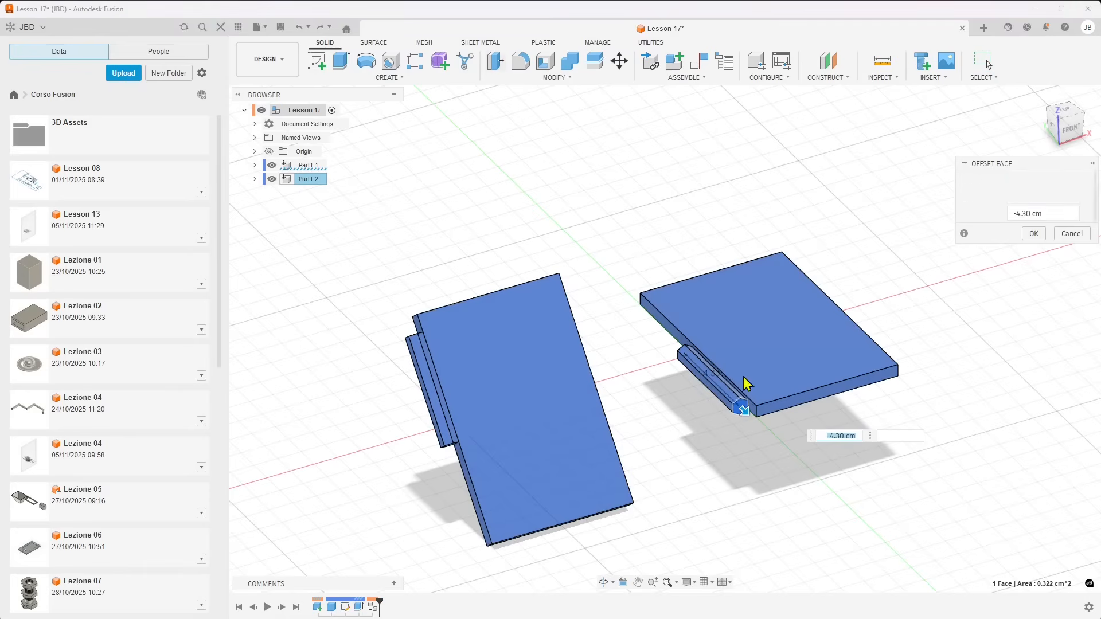
{"action": "left_click_drag", "start_coordinate": [742, 408], "coordinate": [726, 393]}
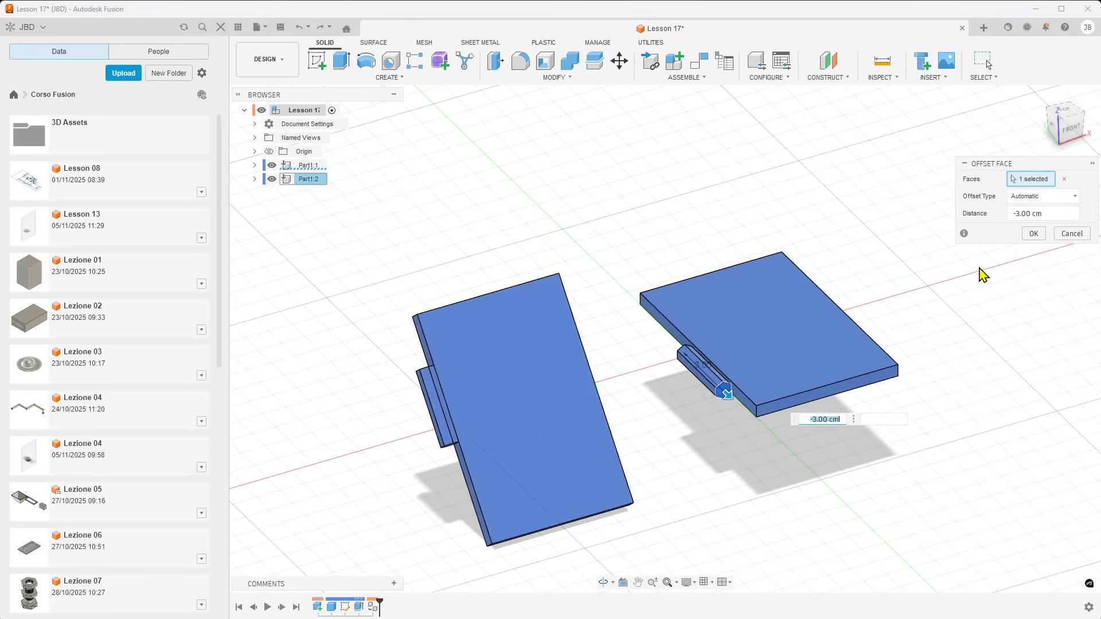
{"action": "left_click", "coordinate": [1034, 233]}
Unground the Part1:2 component from its parent
{"action": "middle_click_drag", "start_coordinate": [658, 422], "coordinate": [622, 445], "text": "shift"}
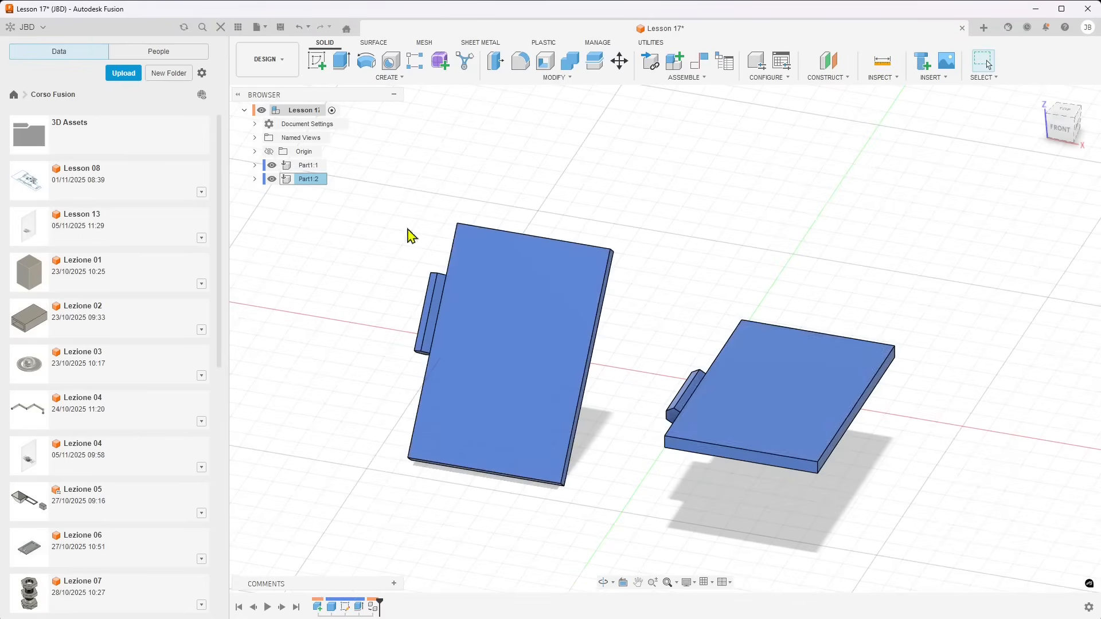
{"action": "right_click", "coordinate": [290, 188]}
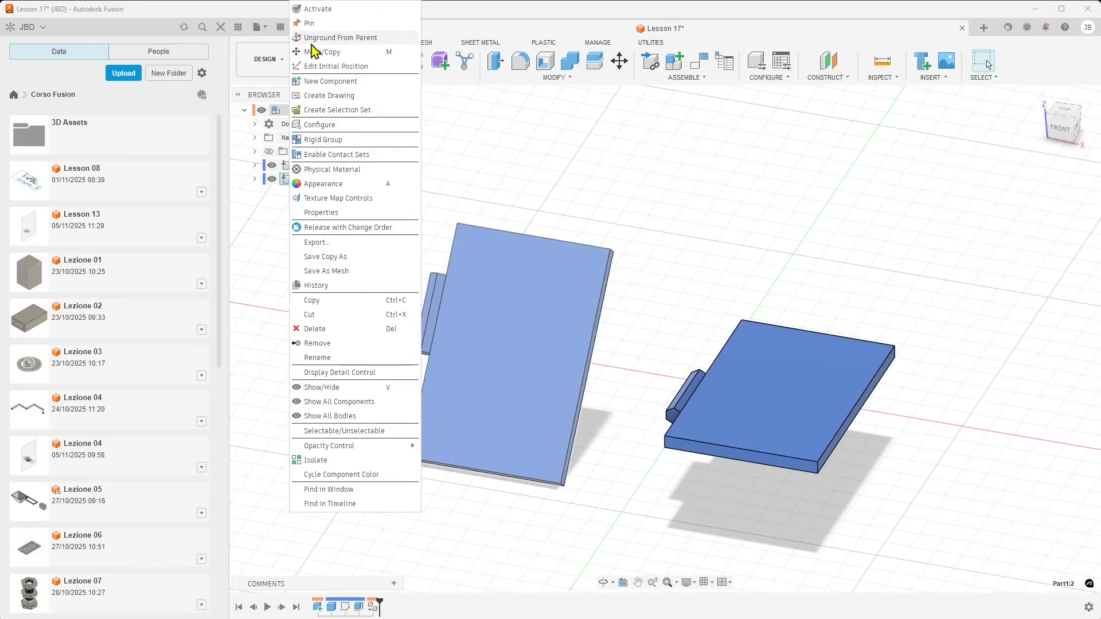
{"action": "left_click", "coordinate": [359, 39]}
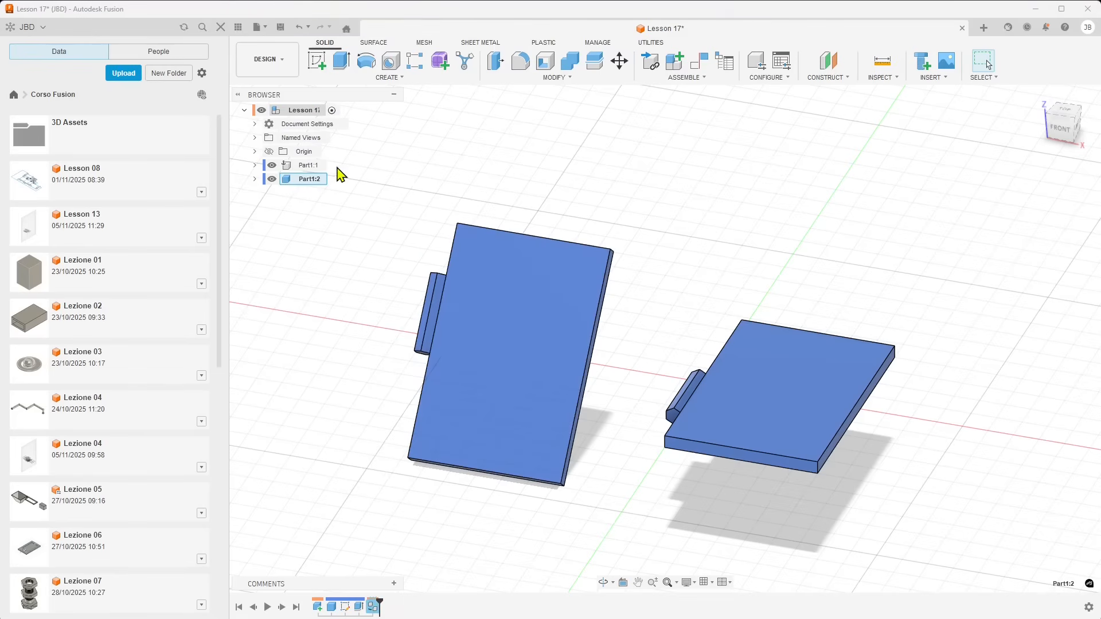
{"action": "left_click", "coordinate": [811, 387]}
{"action": "middle_click_drag", "start_coordinate": [637, 404], "coordinate": [646, 443], "text": "shift"}
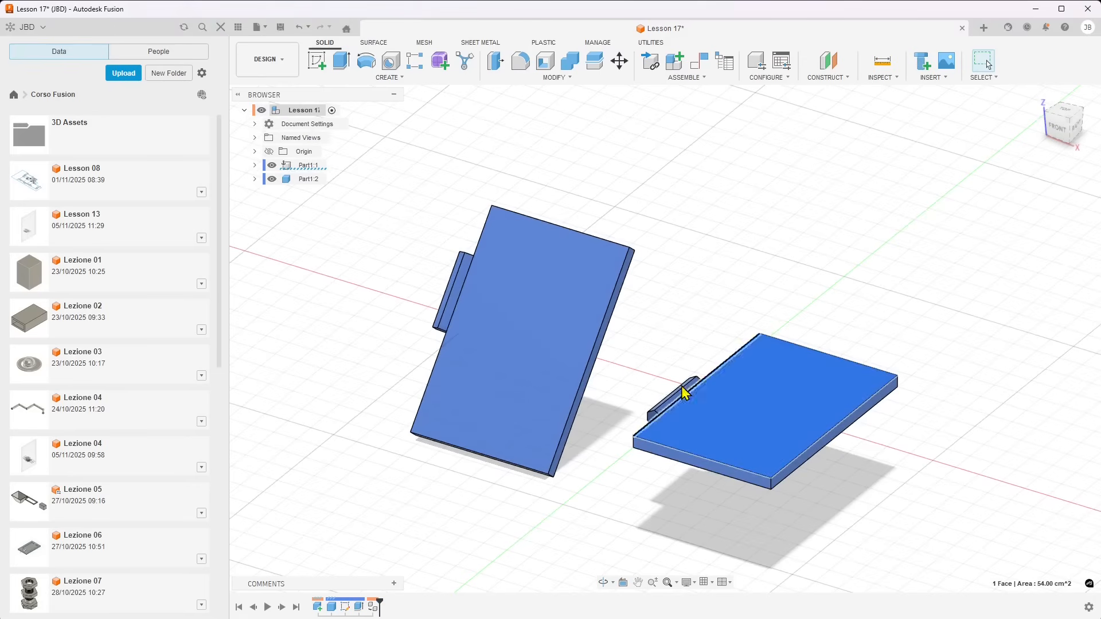
{"action": "left_click", "coordinate": [460, 203]}
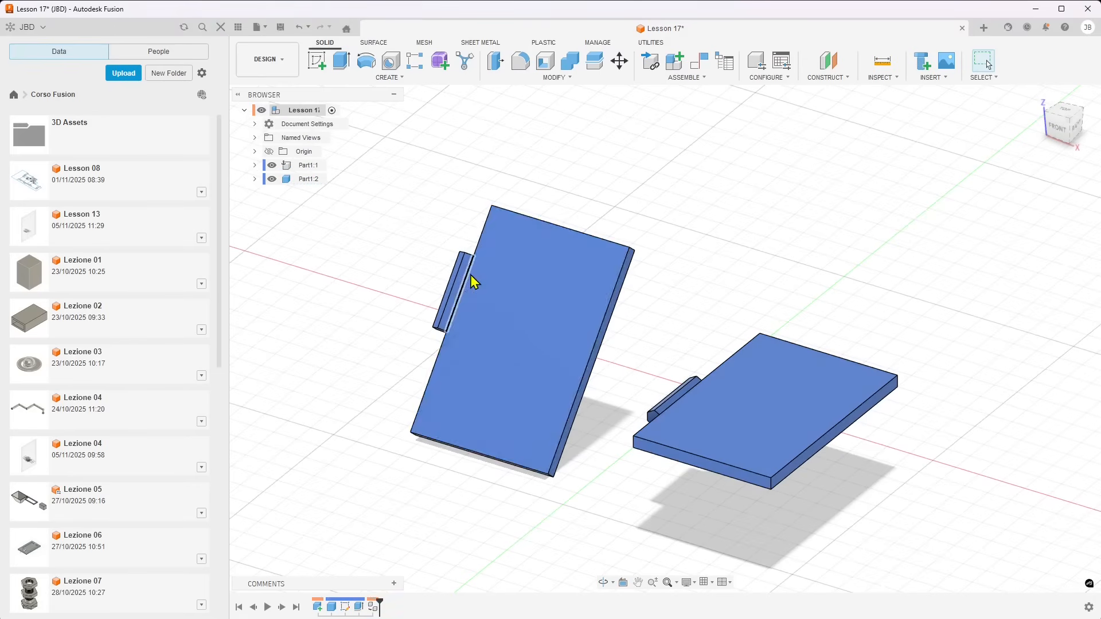
{"action": "middle_click_drag", "start_coordinate": [471, 278], "coordinate": [492, 281], "text": "shift"}
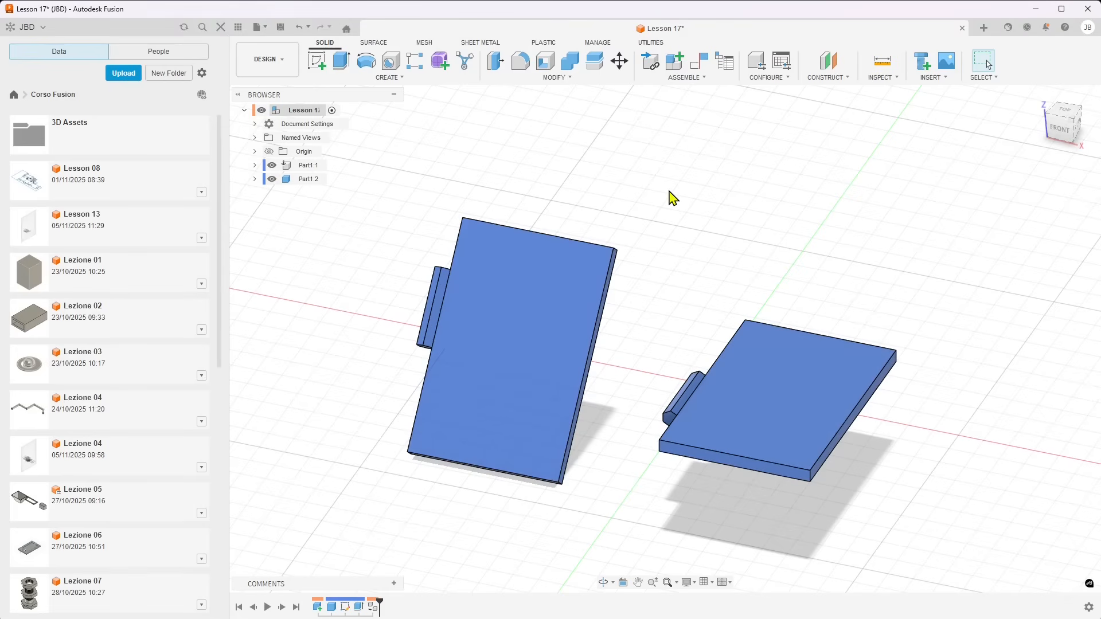
Align the lower hexagonal end face of Part1:2's bar with the rear hexagonal end face of Part1:1's bar
{"action": "left_click", "coordinate": [559, 82]}
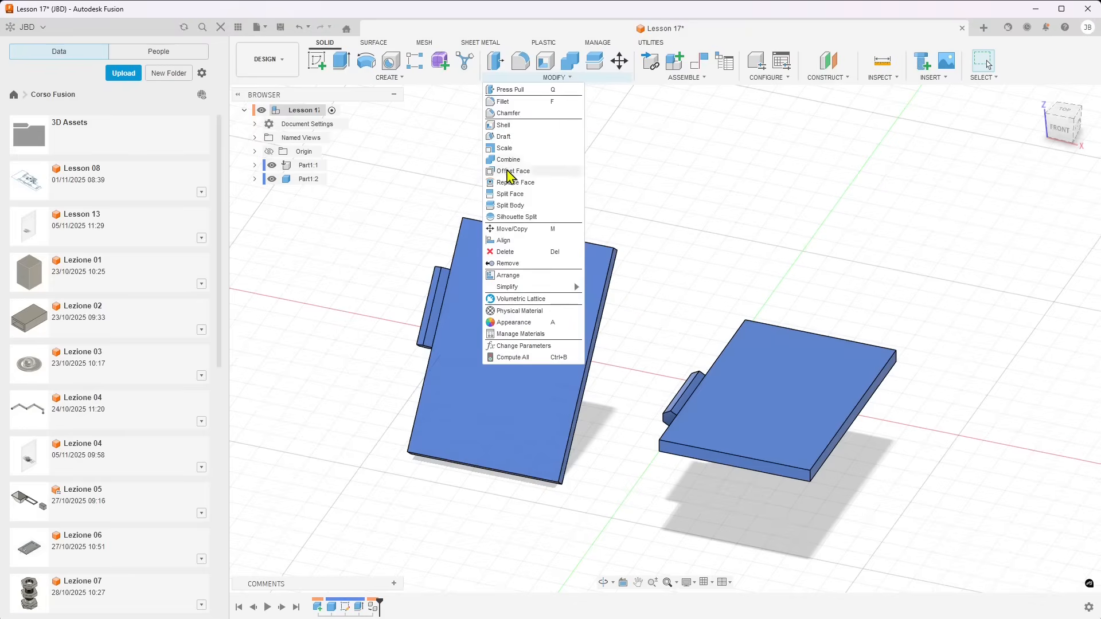
{"action": "left_click", "coordinate": [501, 242]}
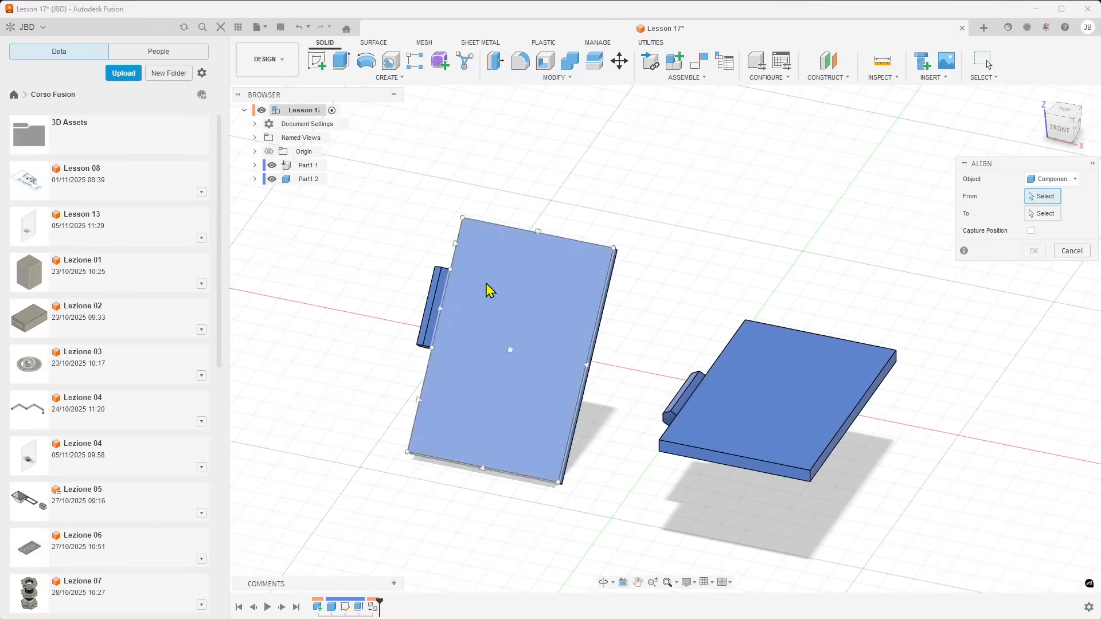
{"action": "scroll", "coordinate": [388, 365], "scroll_direction": "up", "scroll_amount": 4}
{"action": "middle_click_drag", "start_coordinate": [408, 353], "coordinate": [423, 330], "text": "shift"}
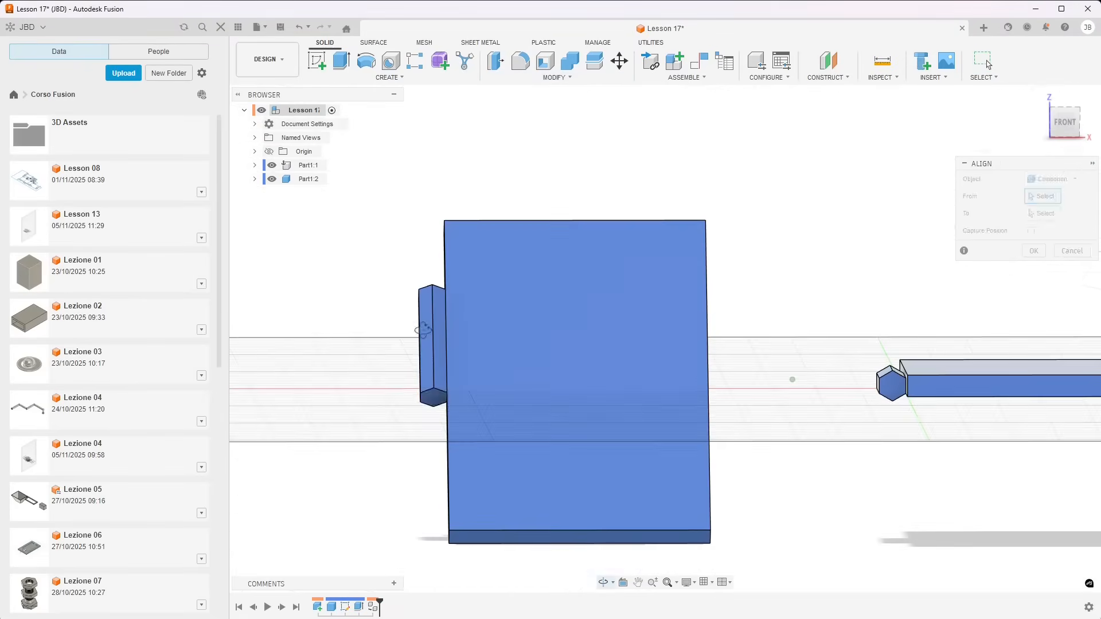
{"action": "scroll", "coordinate": [430, 418], "scroll_direction": "up", "scroll_amount": 2}
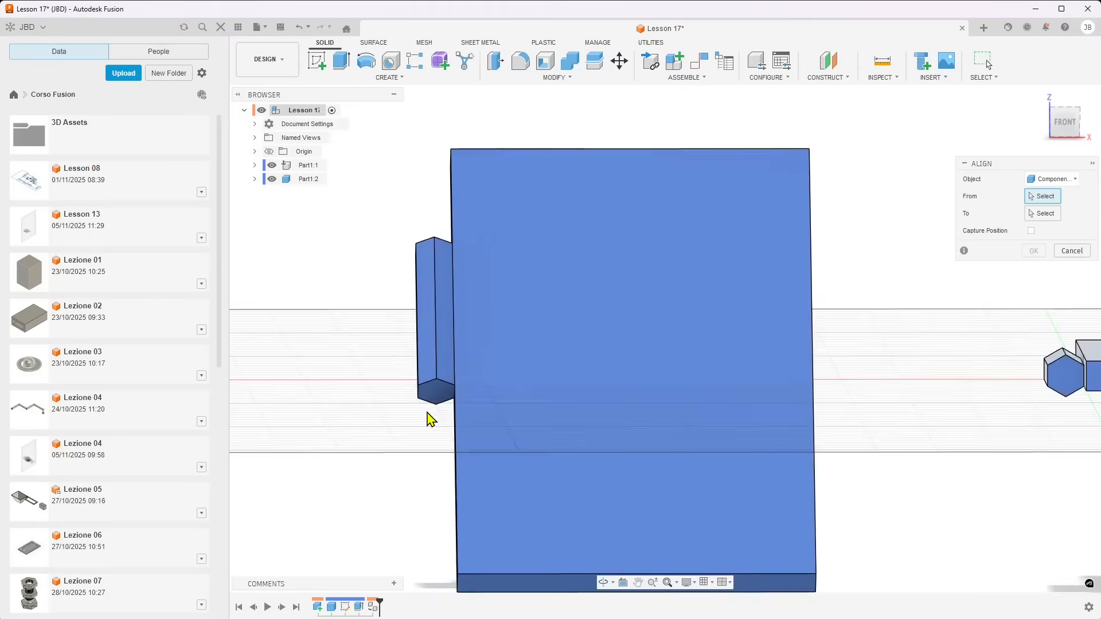
{"action": "scroll", "coordinate": [430, 418], "scroll_direction": "up", "scroll_amount": 1}
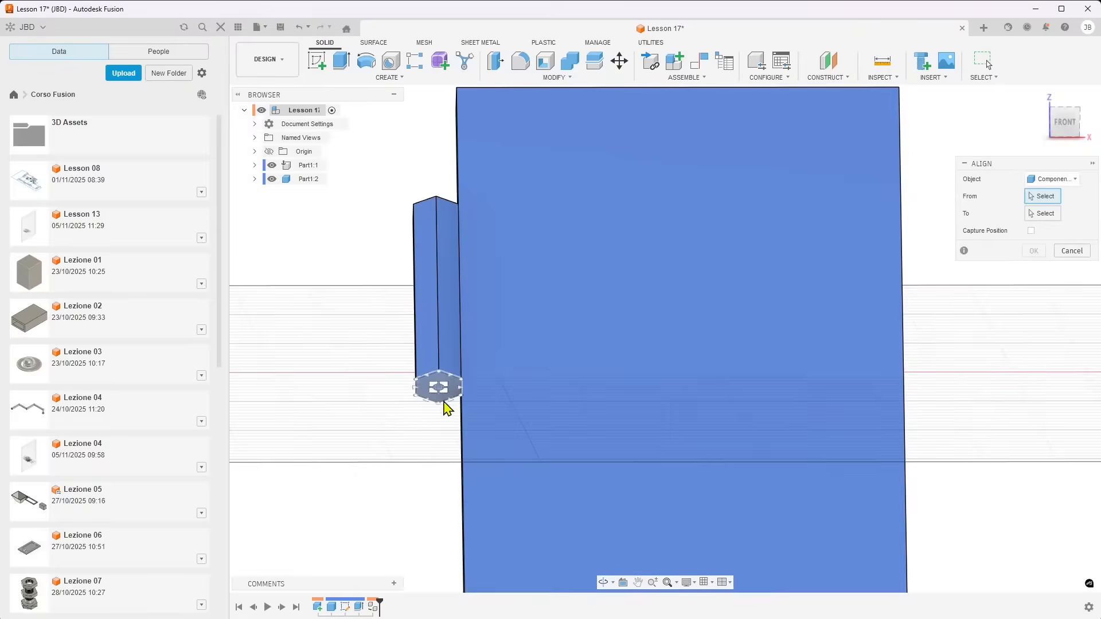
{"action": "scroll", "coordinate": [521, 425], "scroll_direction": "down", "scroll_amount": 5}
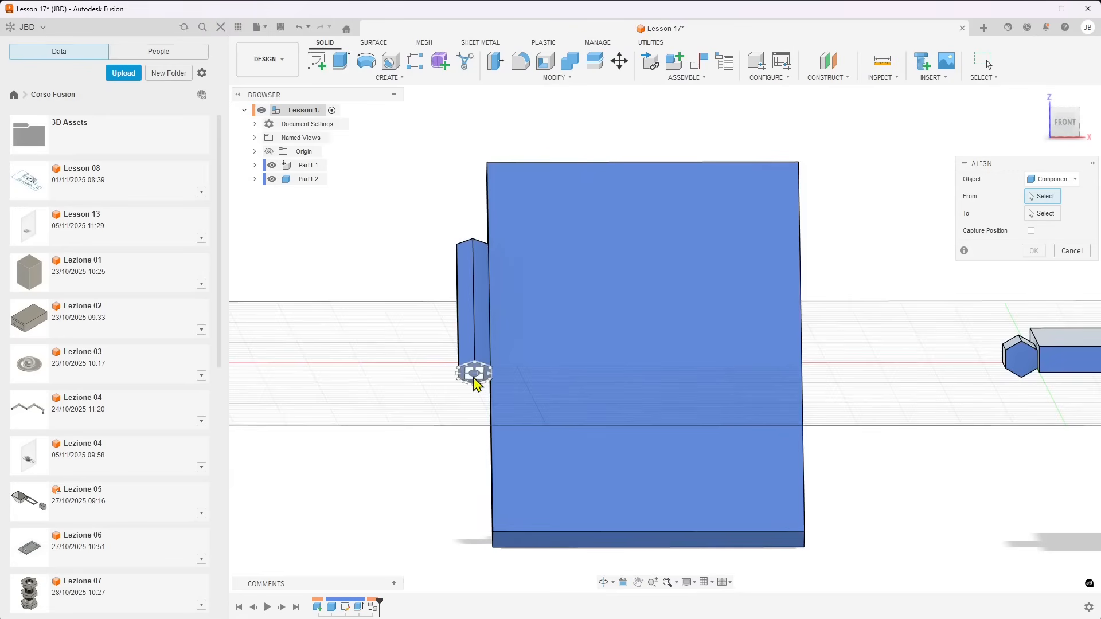
{"action": "left_click", "coordinate": [475, 375]}
{"action": "middle_click_drag", "start_coordinate": [920, 376], "coordinate": [578, 393], "text": "shift"}
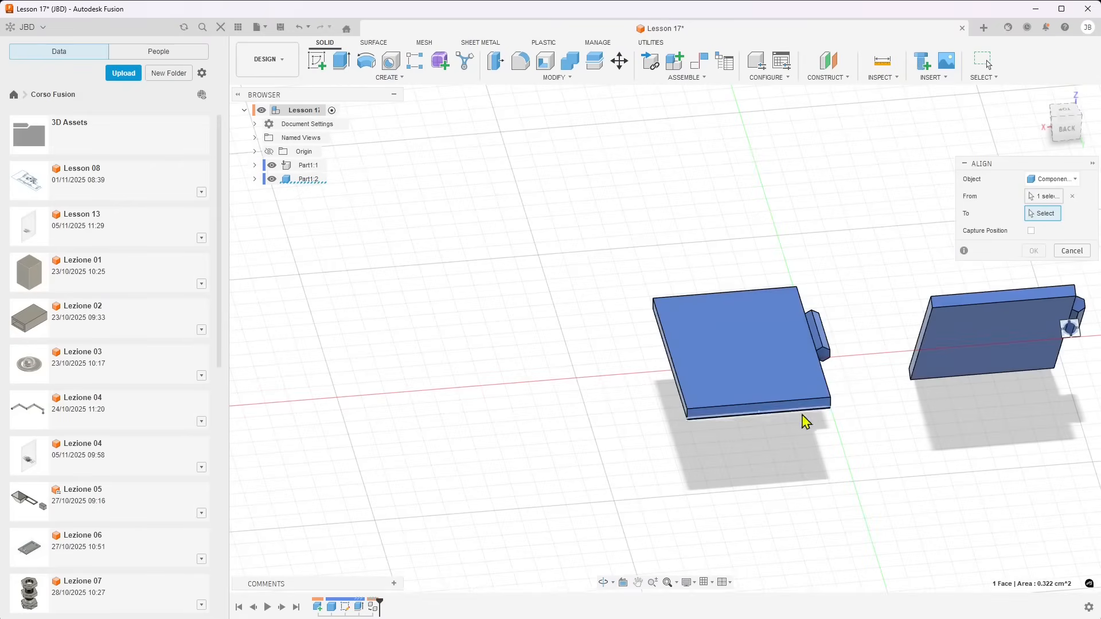
{"action": "left_click", "coordinate": [826, 357]}
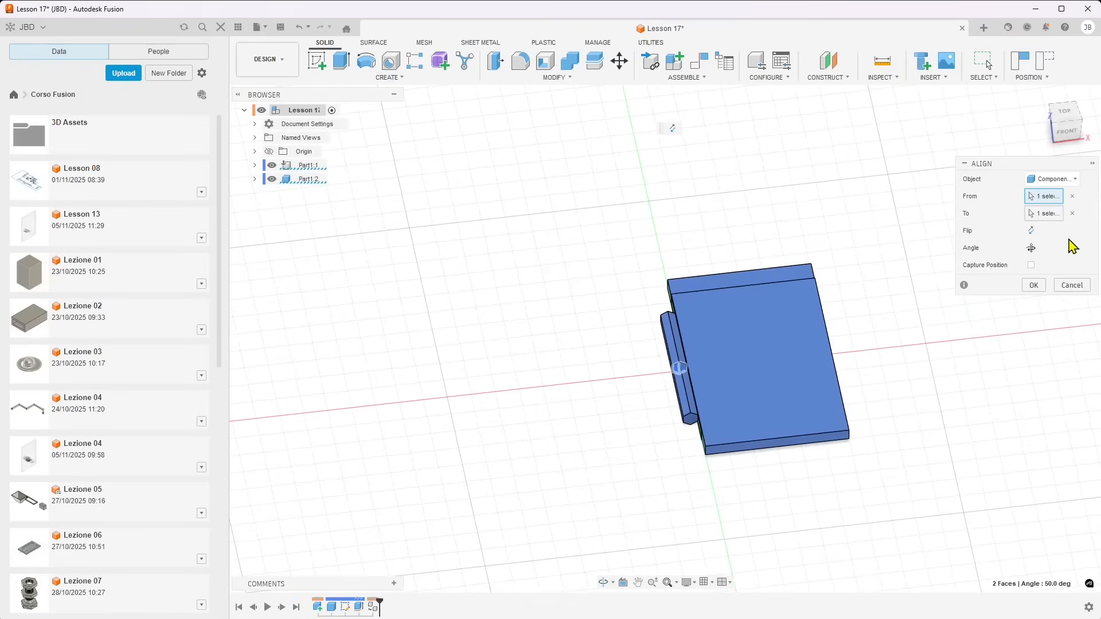
Rotate the aligned Part1:2 by two angle increments so its plate lies flat opposite Part1:1's, and apply the alignment
{"action": "left_click", "coordinate": [1031, 231]}
{"action": "left_click", "coordinate": [1031, 231]}
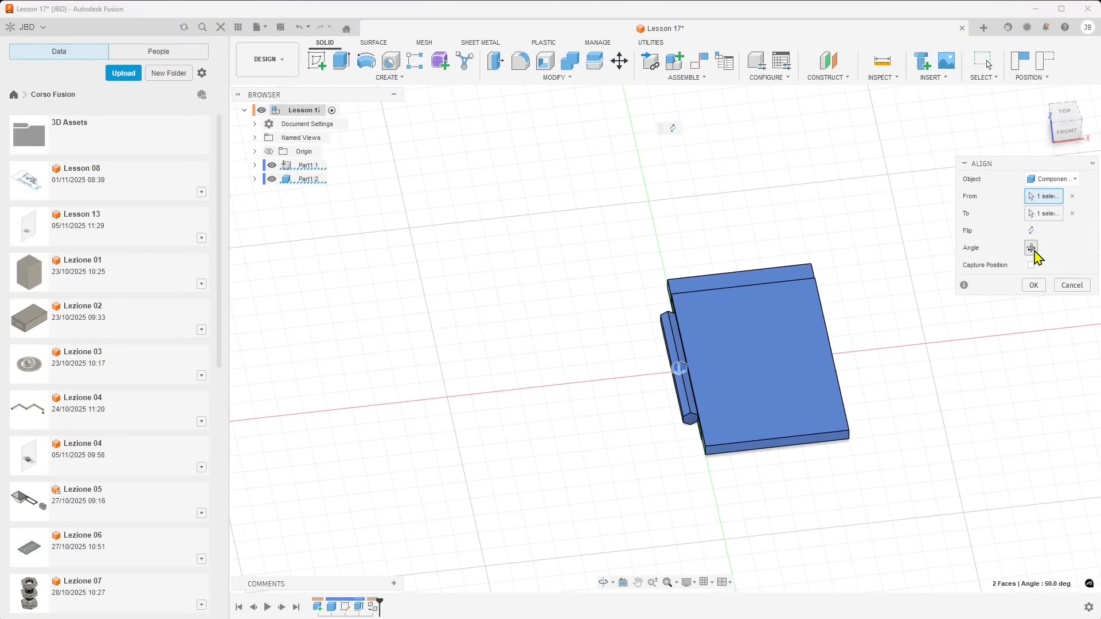
{"action": "left_click", "coordinate": [1031, 247]}
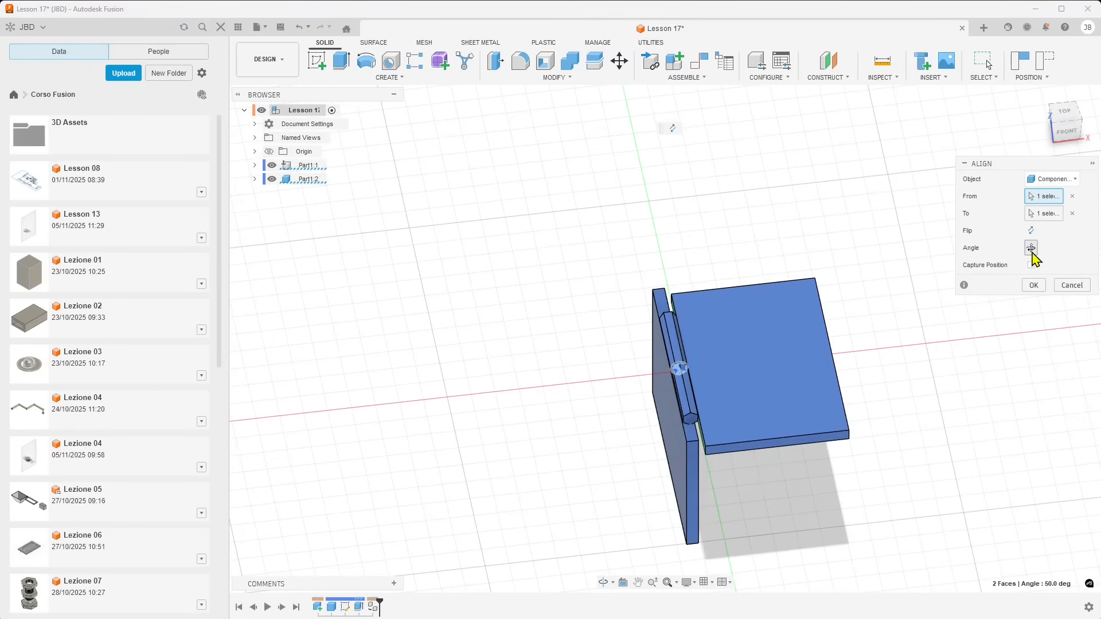
{"action": "left_click", "coordinate": [1031, 248]}
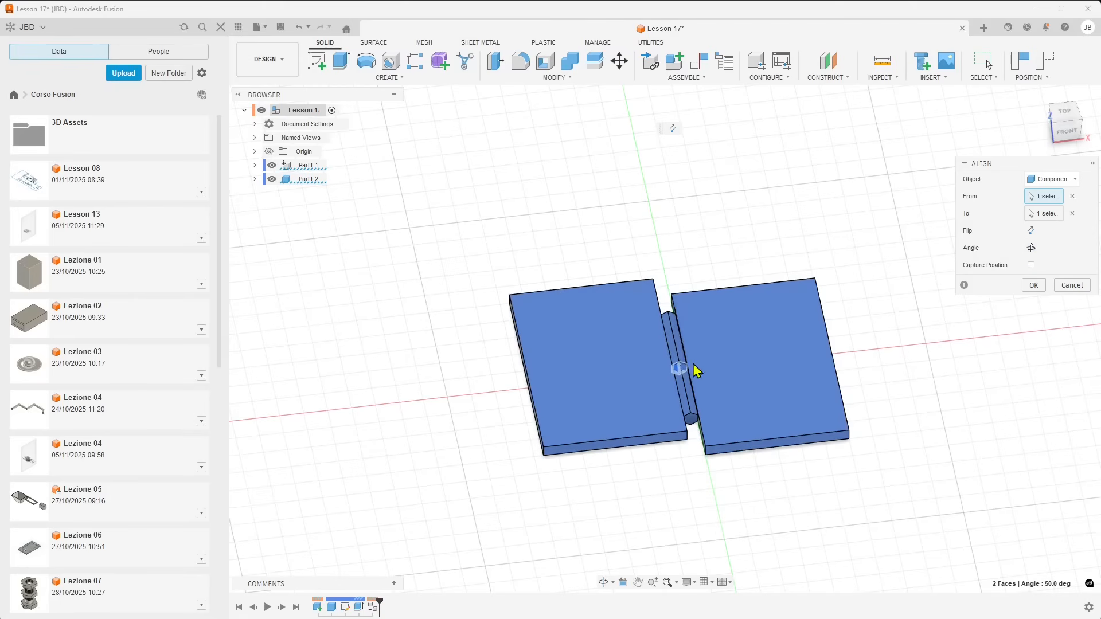
{"action": "middle_click_drag", "start_coordinate": [646, 413], "coordinate": [748, 379], "text": "shift"}
{"action": "middle_click_drag", "start_coordinate": [541, 386], "coordinate": [646, 401], "text": "shift"}
{"action": "scroll", "coordinate": [697, 376], "scroll_direction": "down", "scroll_amount": 2}
{"action": "scroll", "coordinate": [697, 376], "scroll_direction": "up", "scroll_amount": 5}
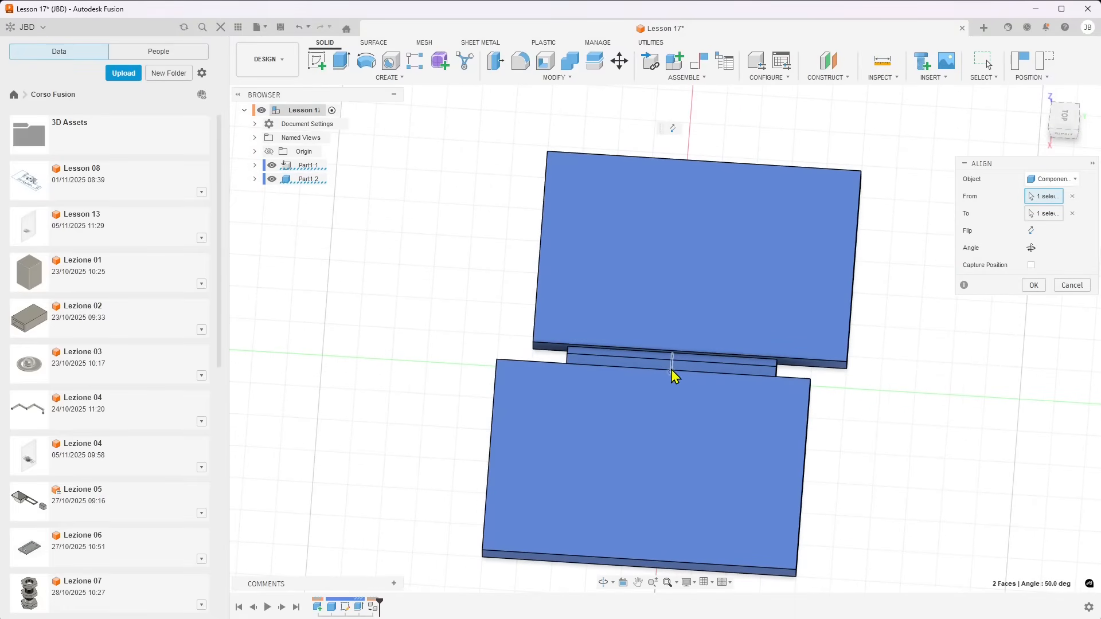
{"action": "left_click", "coordinate": [1033, 285]}
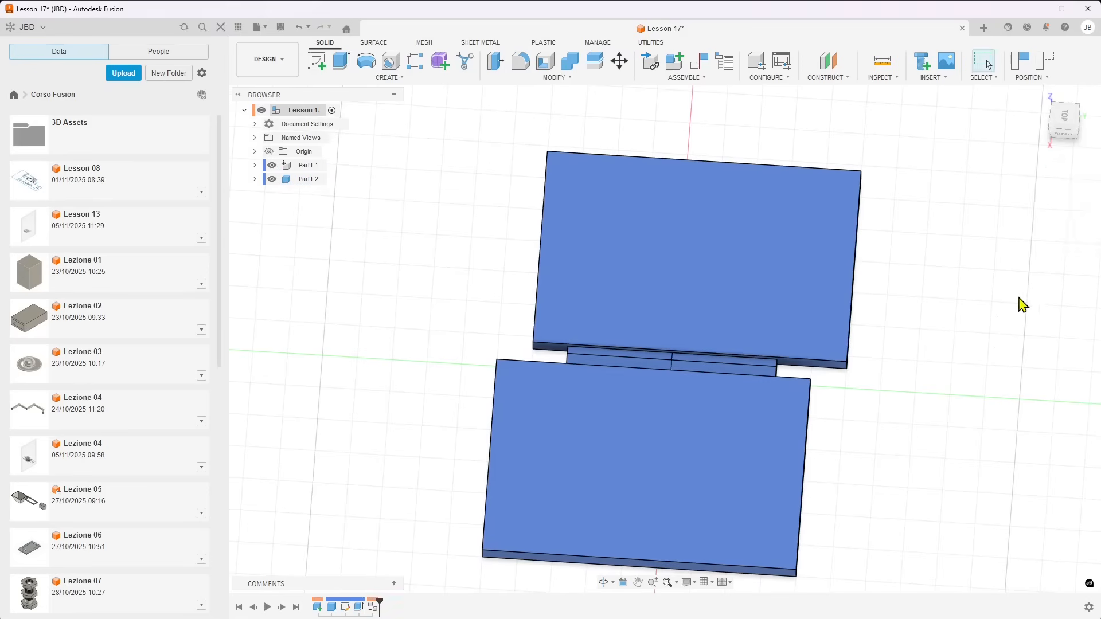
Offset the front narrow face of Part1:2's plate to a distance of 10.00 cm
{"action": "left_click", "coordinate": [564, 412]}
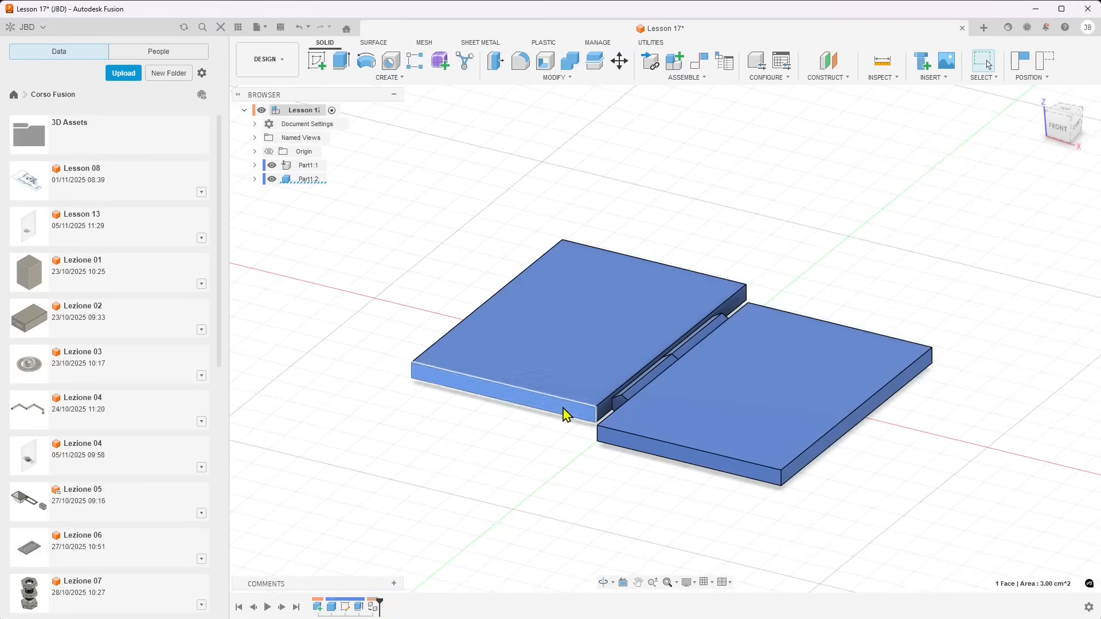
{"action": "left_click", "coordinate": [497, 61]}
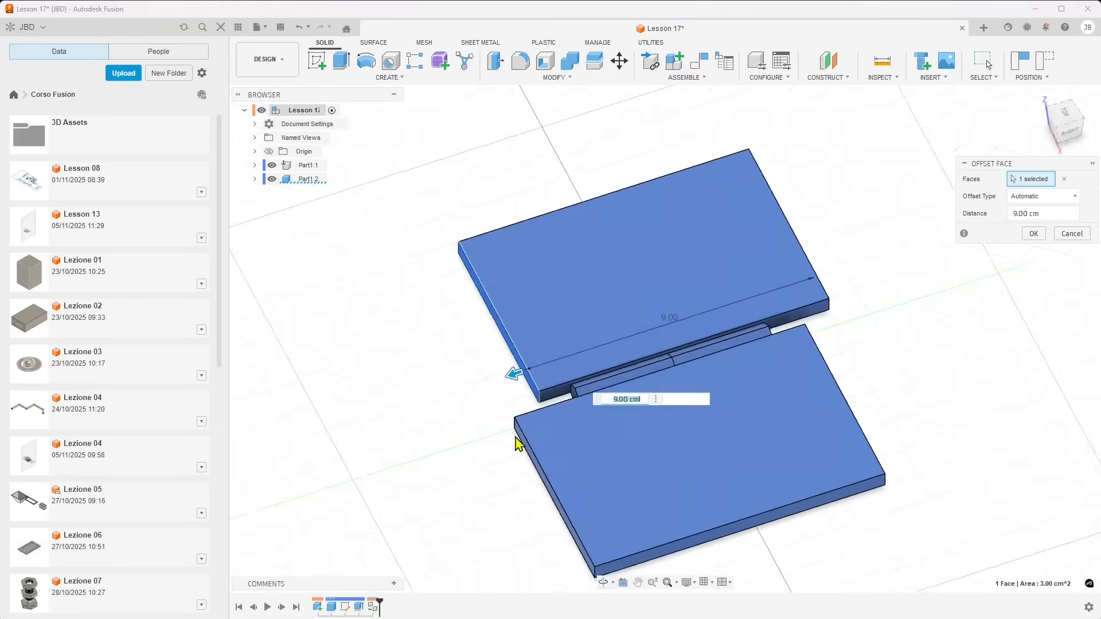
{"action": "left_click_drag", "start_coordinate": [515, 372], "coordinate": [485, 383]}
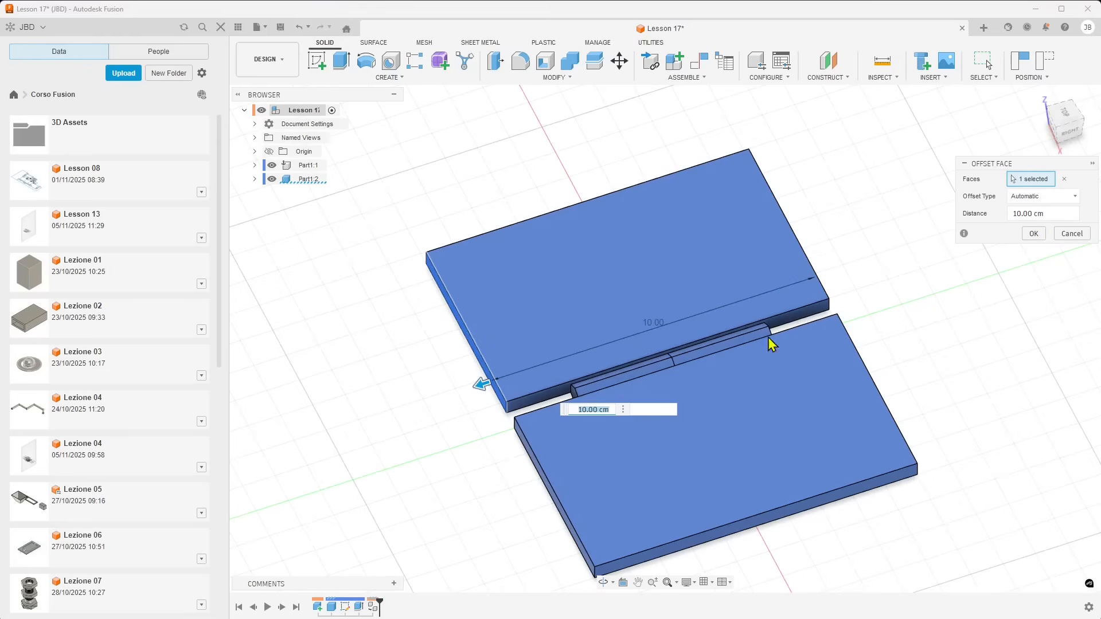
{"action": "left_click", "coordinate": [1032, 235]}
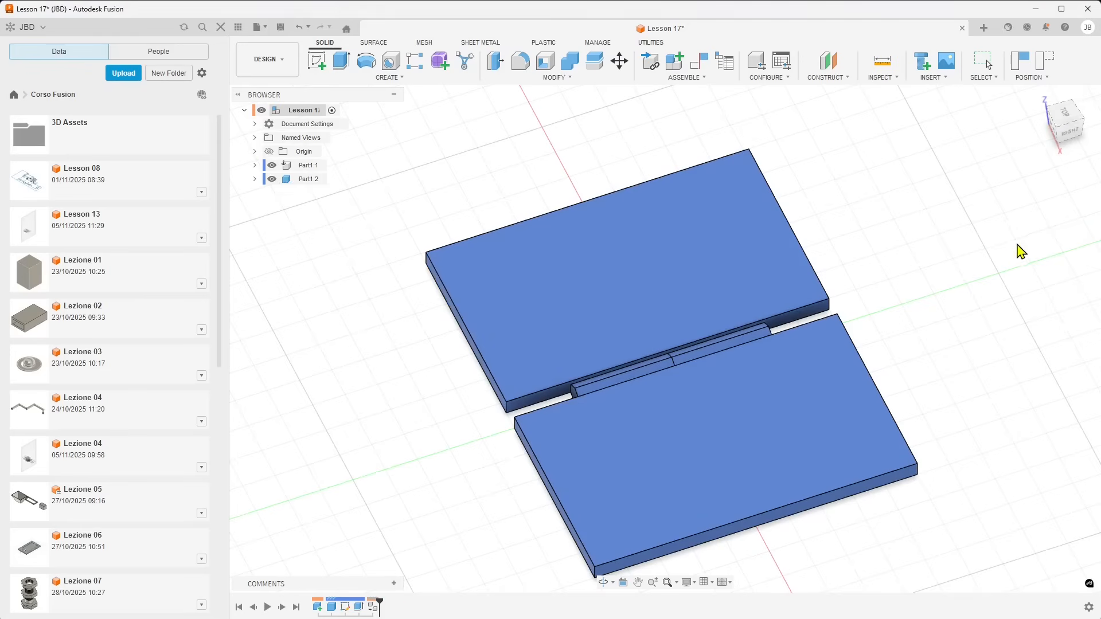
{"action": "middle_click_drag", "start_coordinate": [949, 248], "coordinate": [661, 413], "text": "shift"}
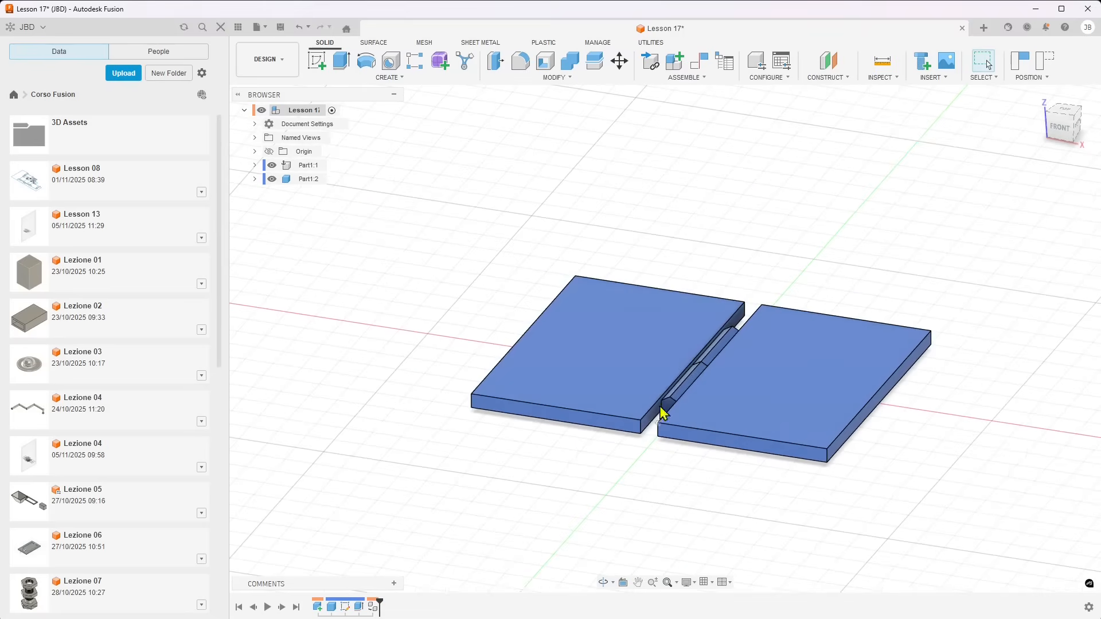
{"action": "left_click", "coordinate": [304, 183]}
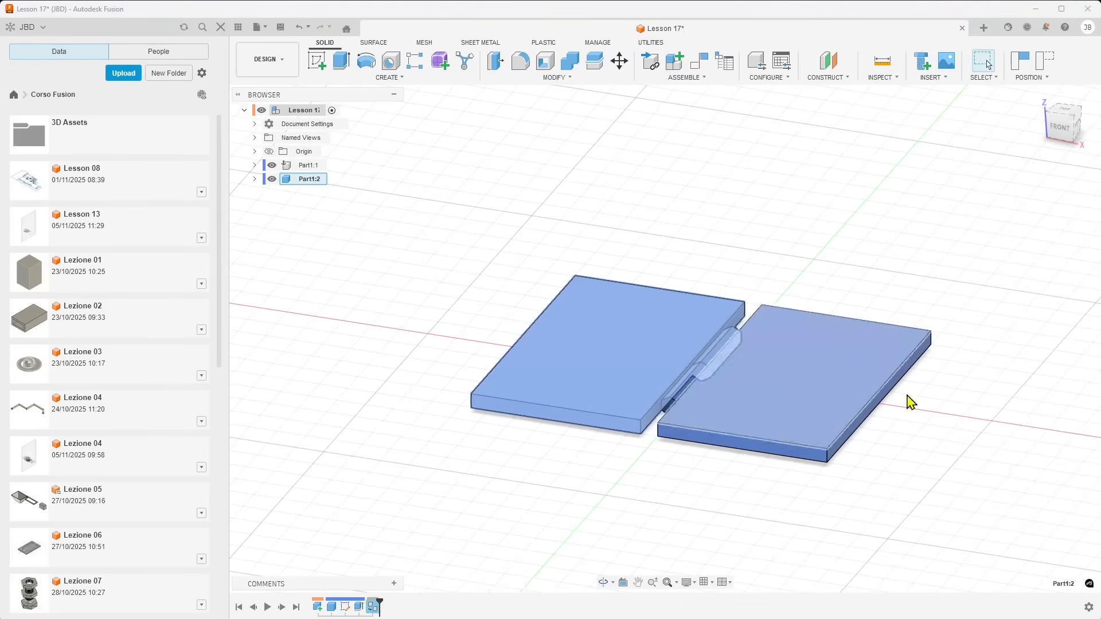
{"action": "left_click", "coordinate": [637, 248]}
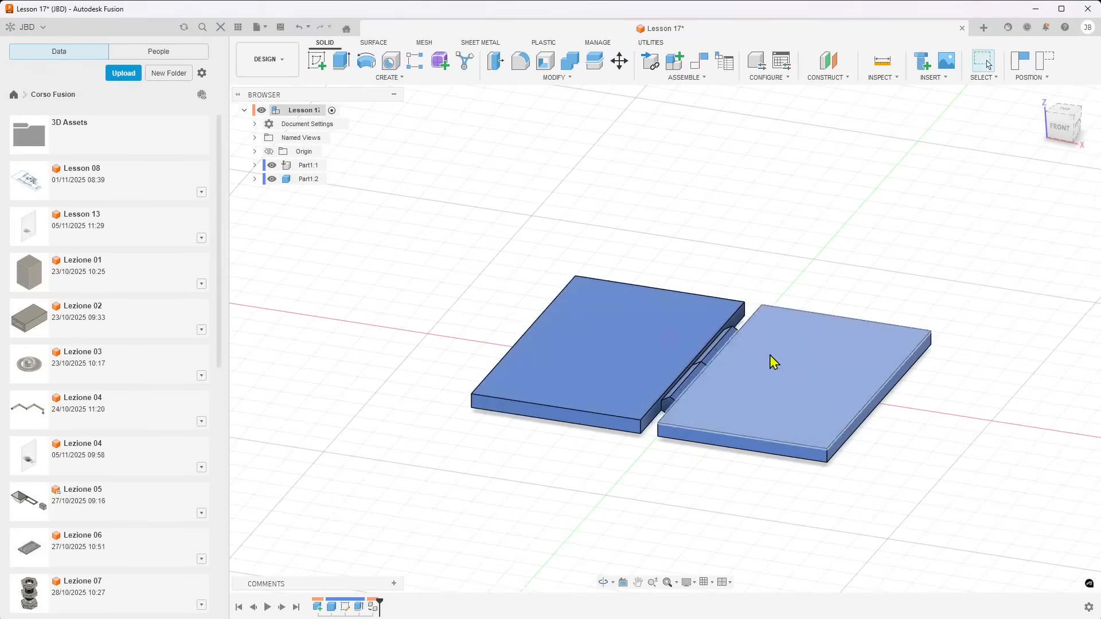
Start an As-Built Joint between Part1:1 and Part1:2 and preview its Rigid motion
{"action": "left_click", "coordinate": [687, 80]}
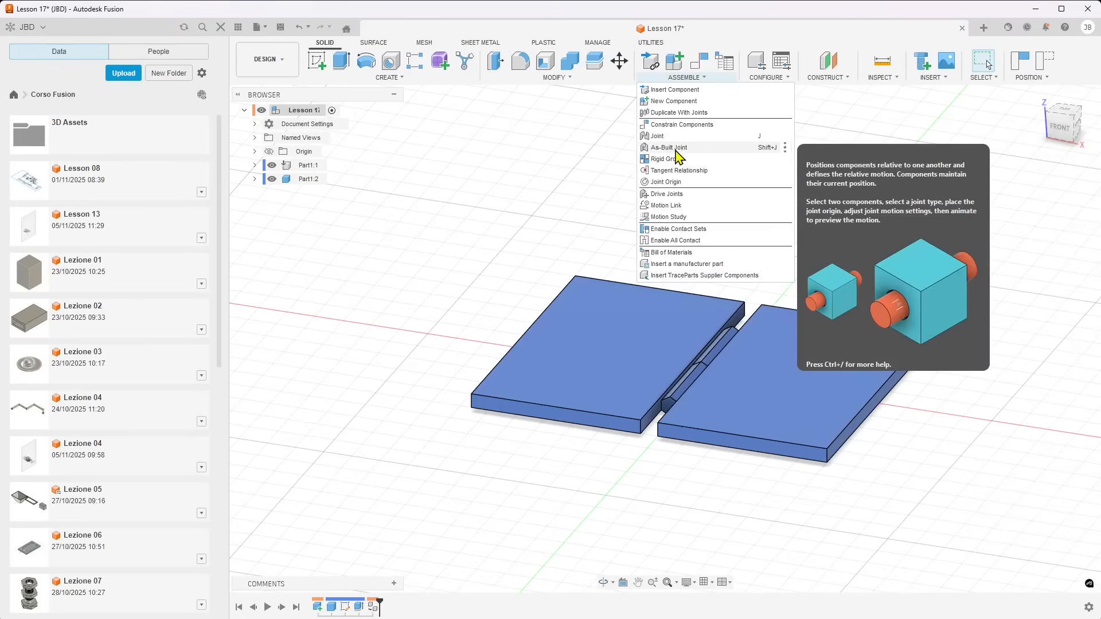
{"action": "left_click", "coordinate": [679, 147]}
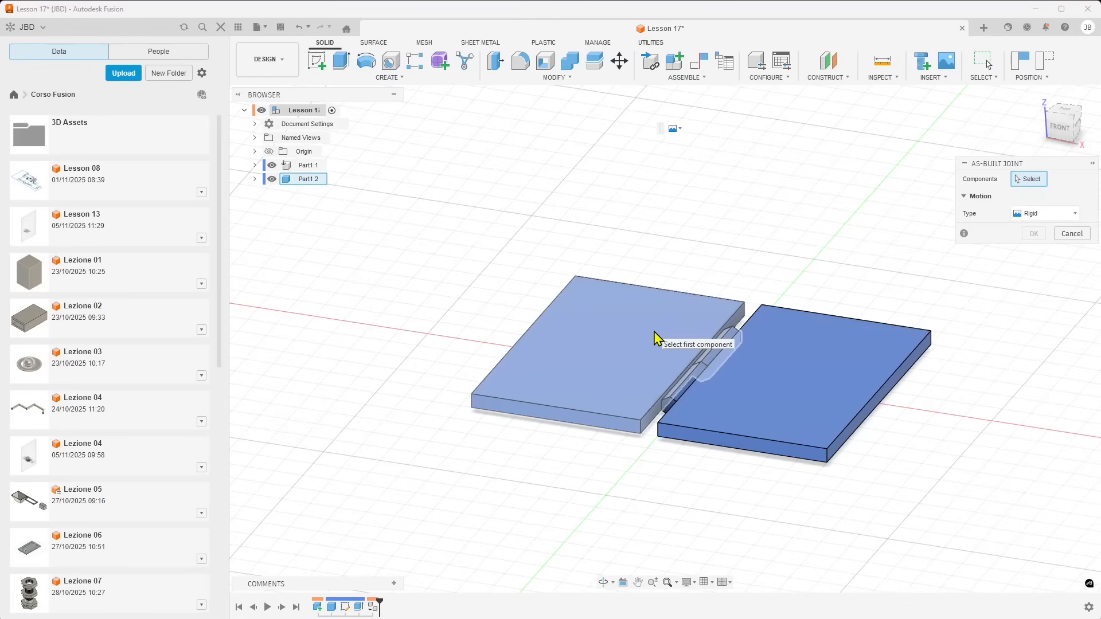
{"action": "left_click", "coordinate": [776, 376]}
{"action": "left_click", "coordinate": [652, 361]}
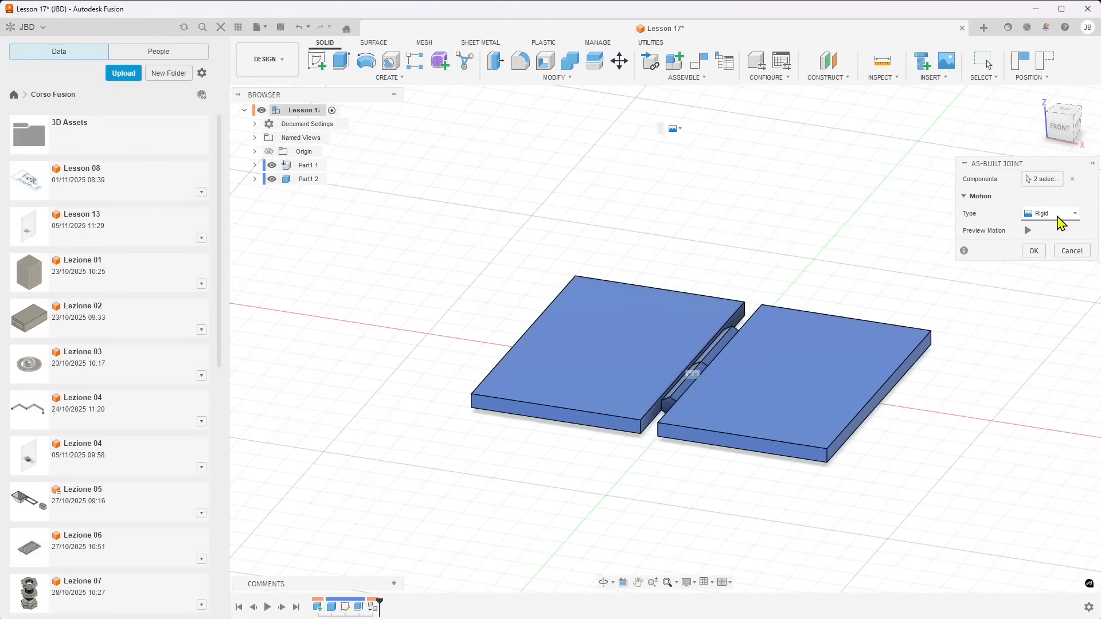
{"action": "left_click", "coordinate": [1028, 230]}
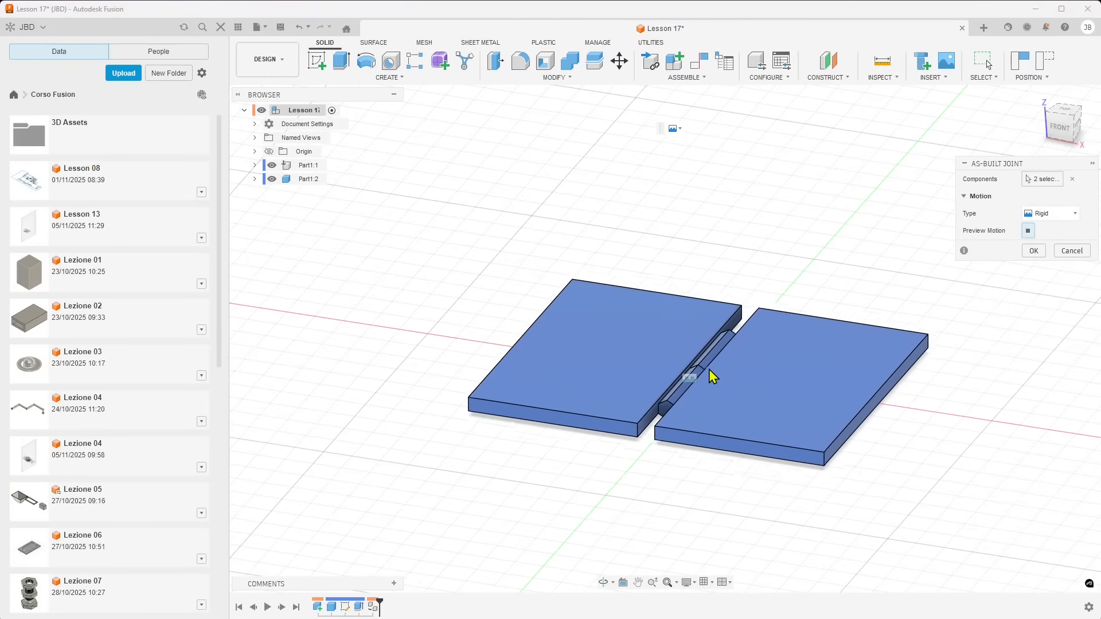
Change the joint type to Revolute and snap its origin to the centre of the front hexagonal end face
{"action": "left_click", "coordinate": [1046, 214]}
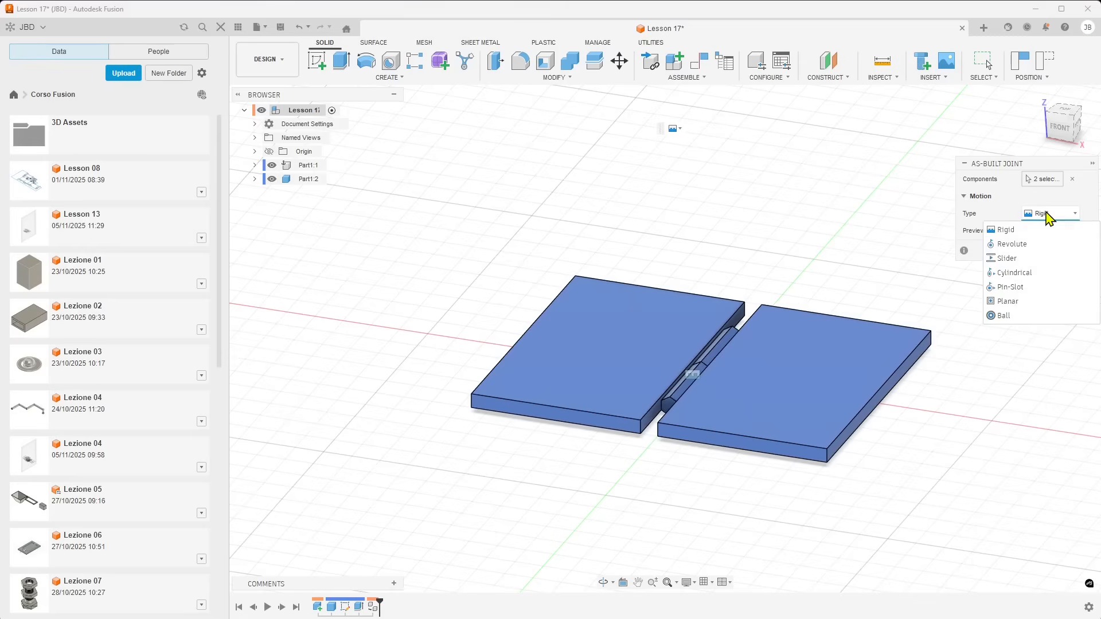
{"action": "left_click", "coordinate": [1023, 245]}
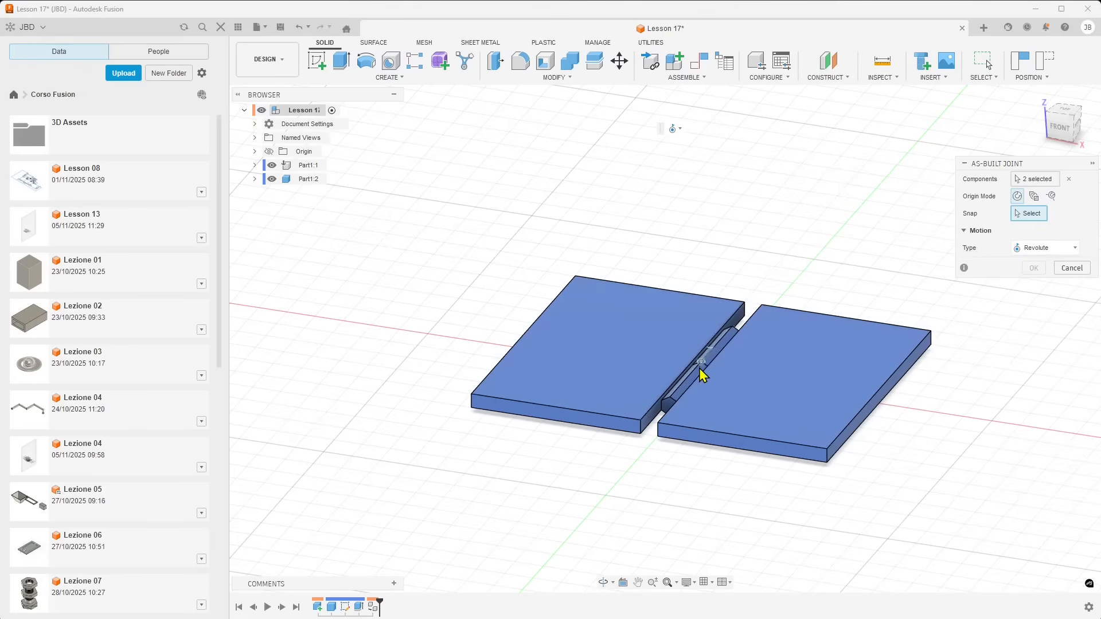
{"action": "scroll", "coordinate": [703, 374], "scroll_direction": "up", "scroll_amount": 5}
{"action": "scroll", "coordinate": [707, 372], "scroll_direction": "up", "scroll_amount": 3}
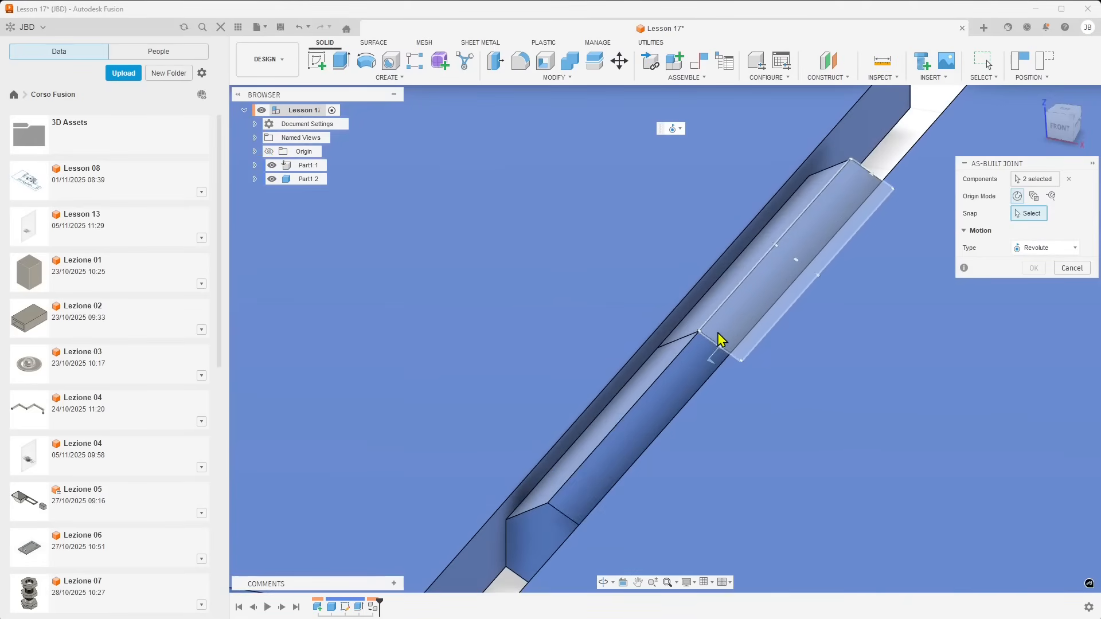
{"action": "left_click", "coordinate": [723, 370]}
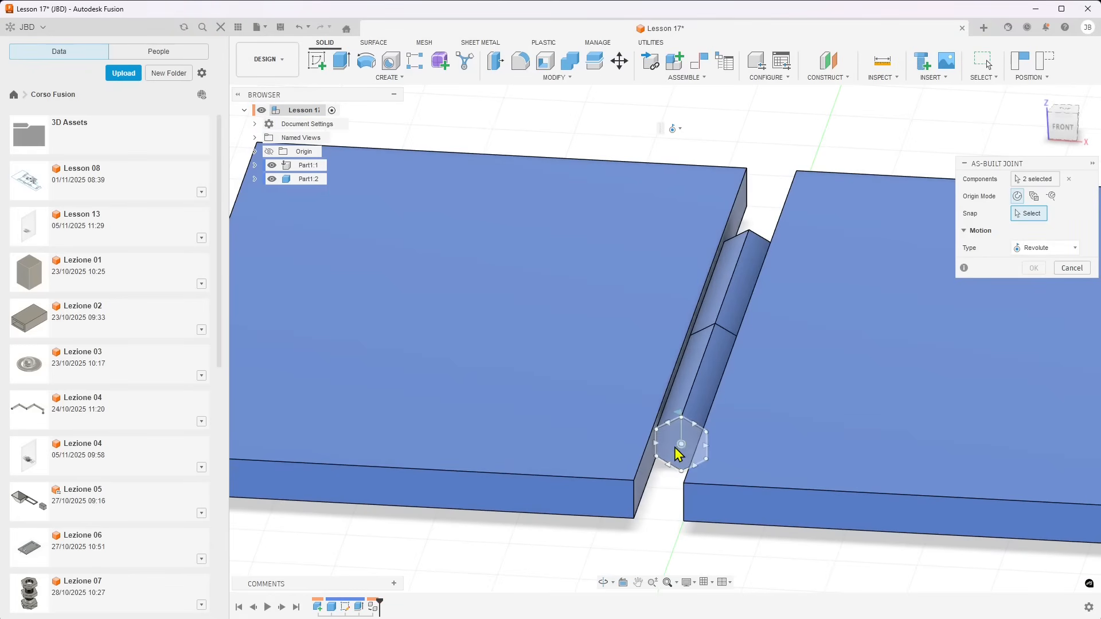
{"action": "left_click", "coordinate": [680, 446]}
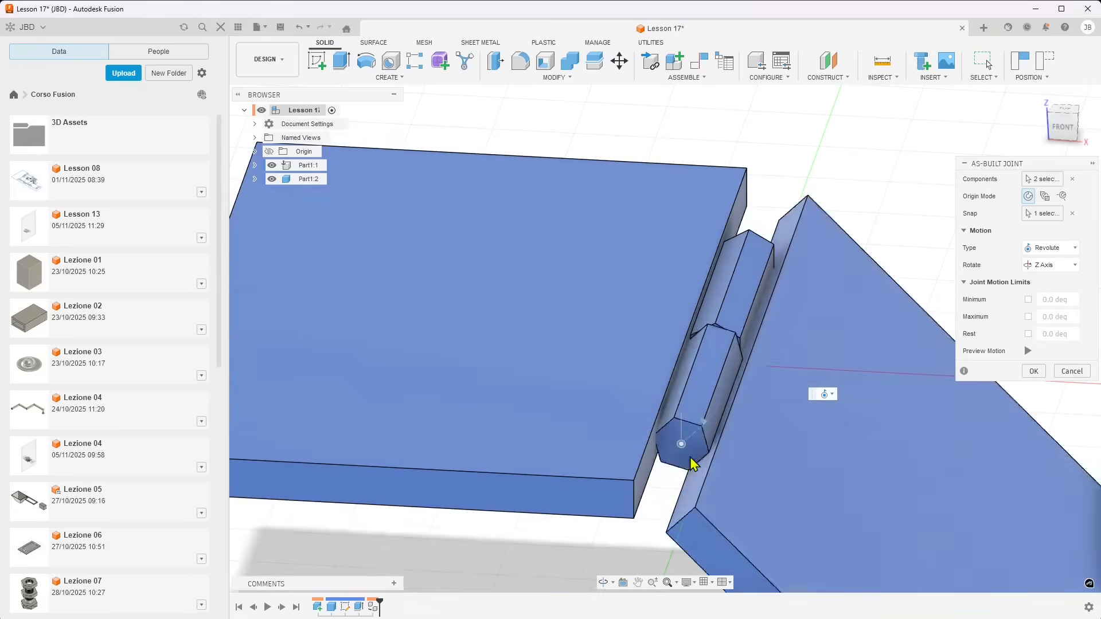
Preview the revolute joint's motion and examine how the plates turn about the hinge bar
{"action": "scroll", "coordinate": [728, 463], "scroll_direction": "down", "scroll_amount": 3}
{"action": "middle_click_drag", "start_coordinate": [720, 469], "coordinate": [655, 462], "text": "shift"}
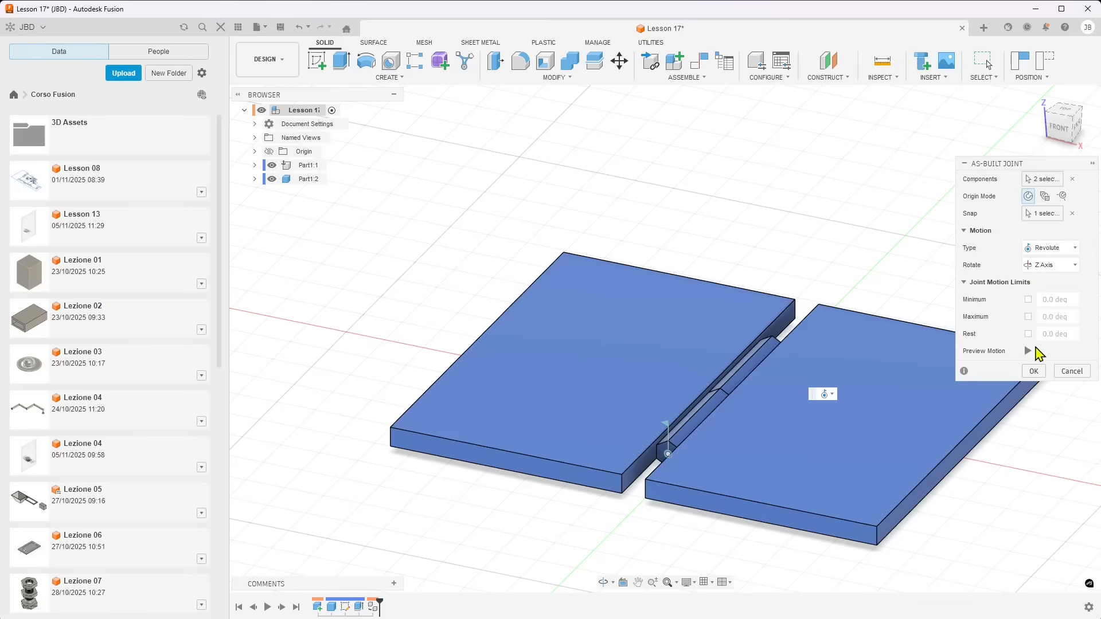
{"action": "left_click", "coordinate": [1027, 352]}
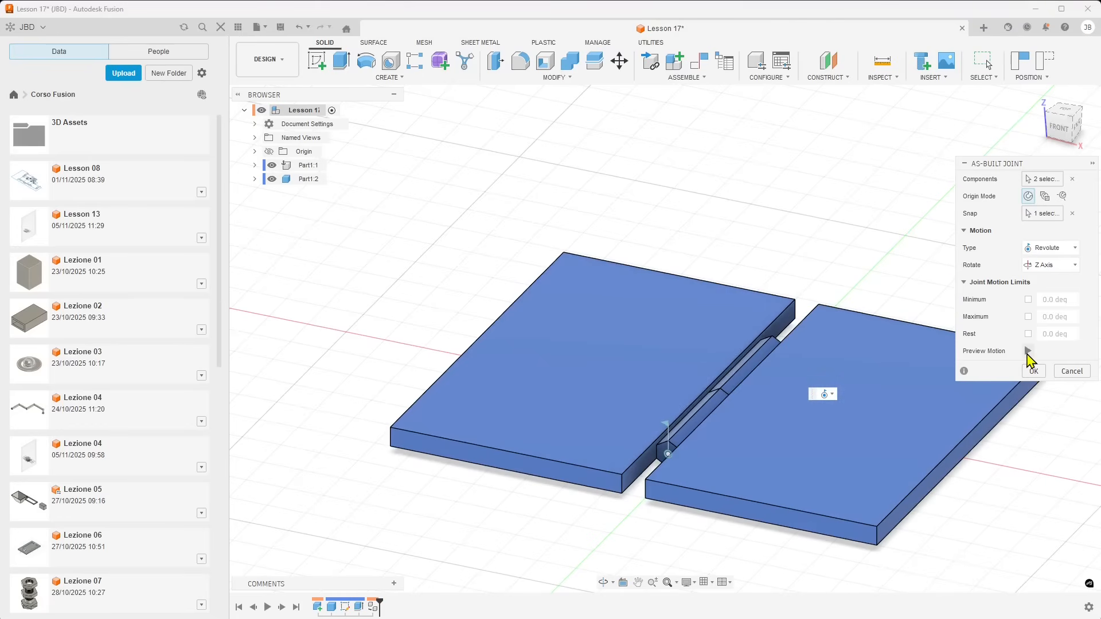
{"action": "scroll", "coordinate": [623, 486], "scroll_direction": "down", "scroll_amount": 2}
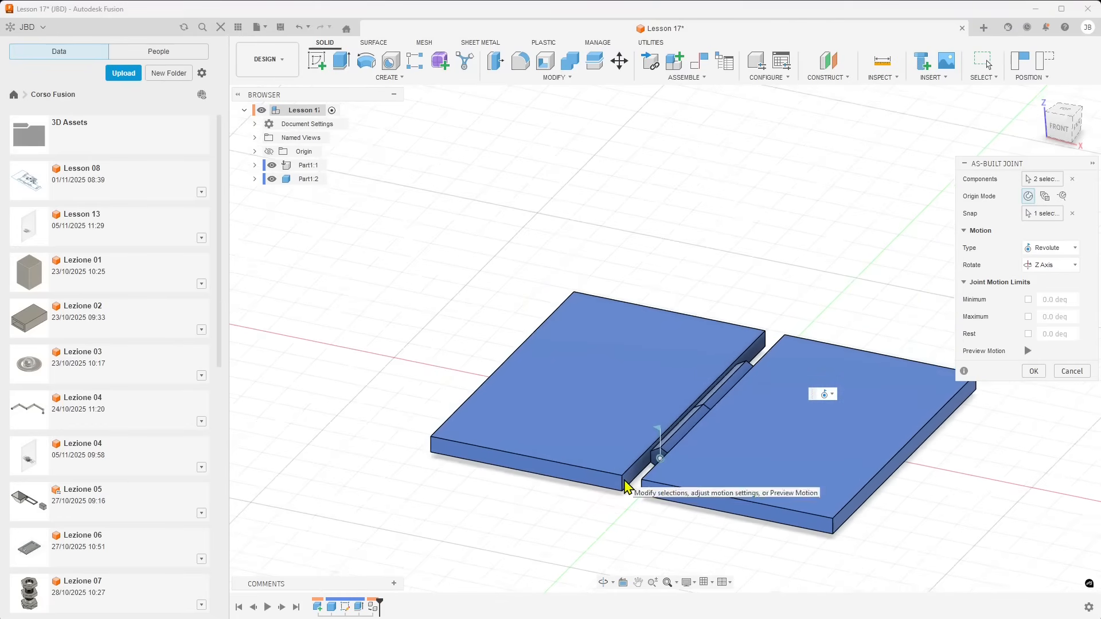
{"action": "middle_click_drag", "start_coordinate": [617, 450], "coordinate": [608, 447], "text": "shift"}
{"action": "scroll", "coordinate": [609, 446], "scroll_direction": "up", "scroll_amount": 2}
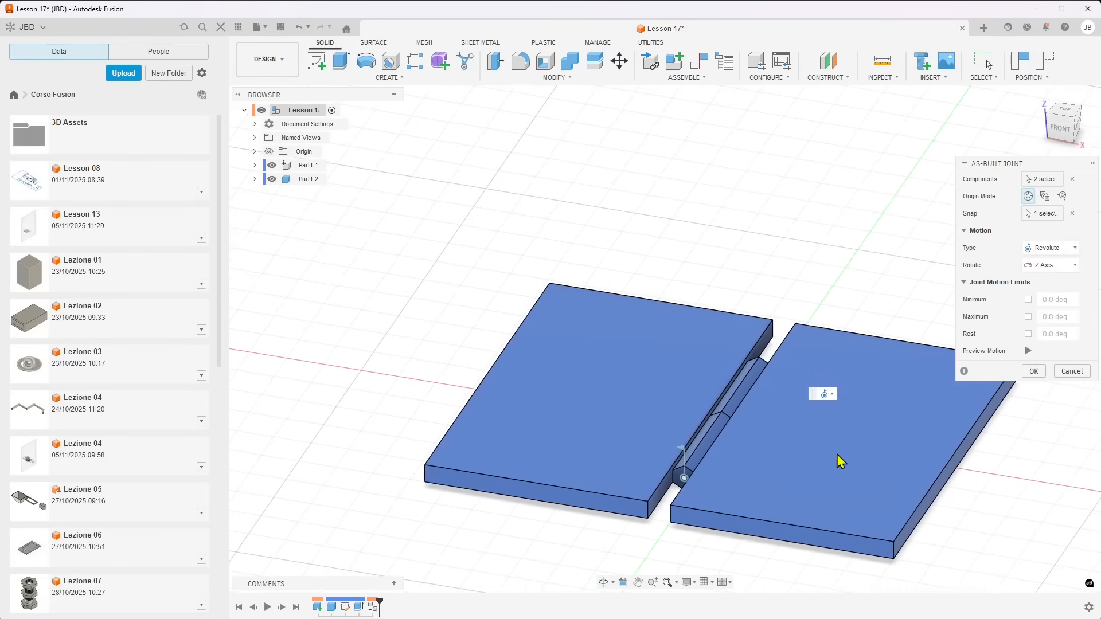
{"action": "middle_click_drag", "start_coordinate": [832, 453], "coordinate": [661, 414]}
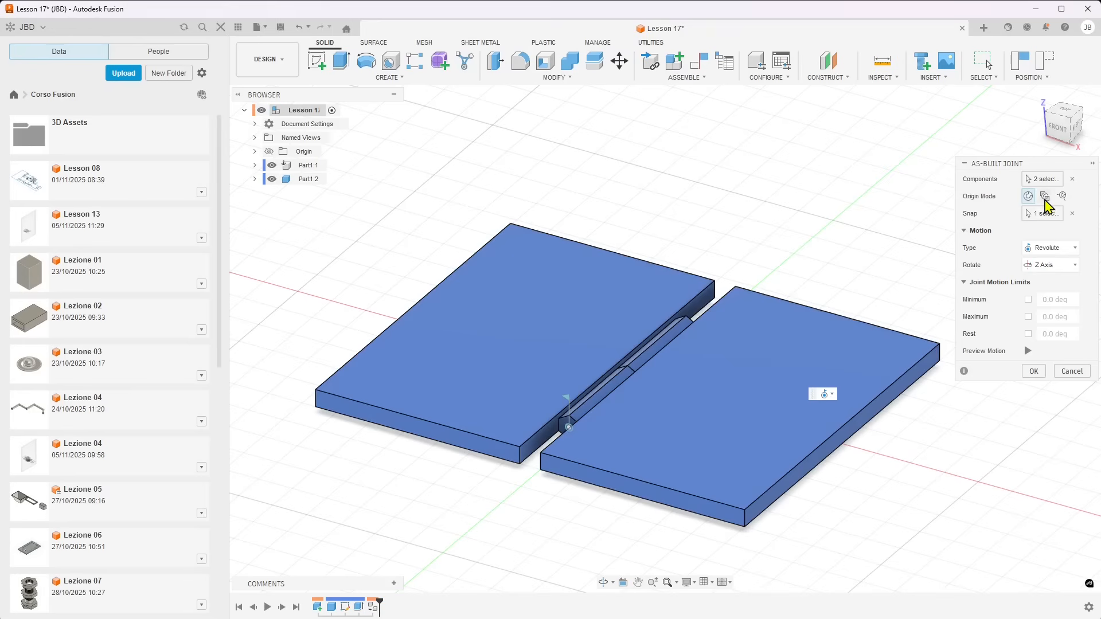
Limit the revolute joint's rotation to a minimum of -120.0 deg and a maximum of 85.0 deg, and preview the limited motion
{"action": "left_click", "coordinate": [1029, 196]}
{"action": "left_click", "coordinate": [1028, 299]}
{"action": "left_click", "coordinate": [1027, 317]}
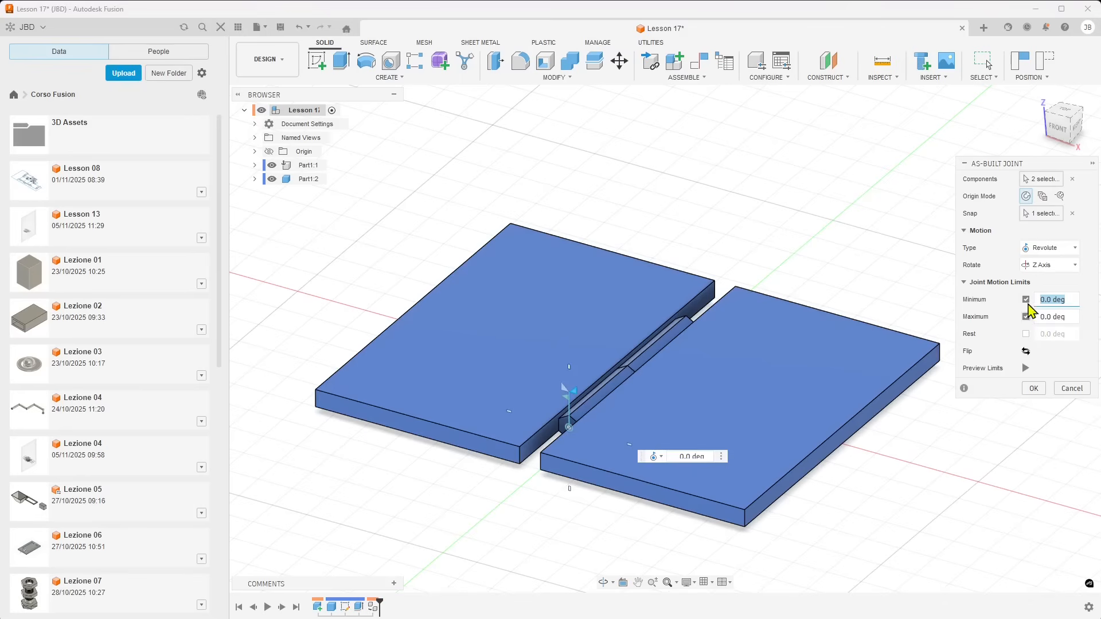
{"action": "middle_click_drag", "start_coordinate": [741, 443], "coordinate": [757, 427], "text": "shift"}
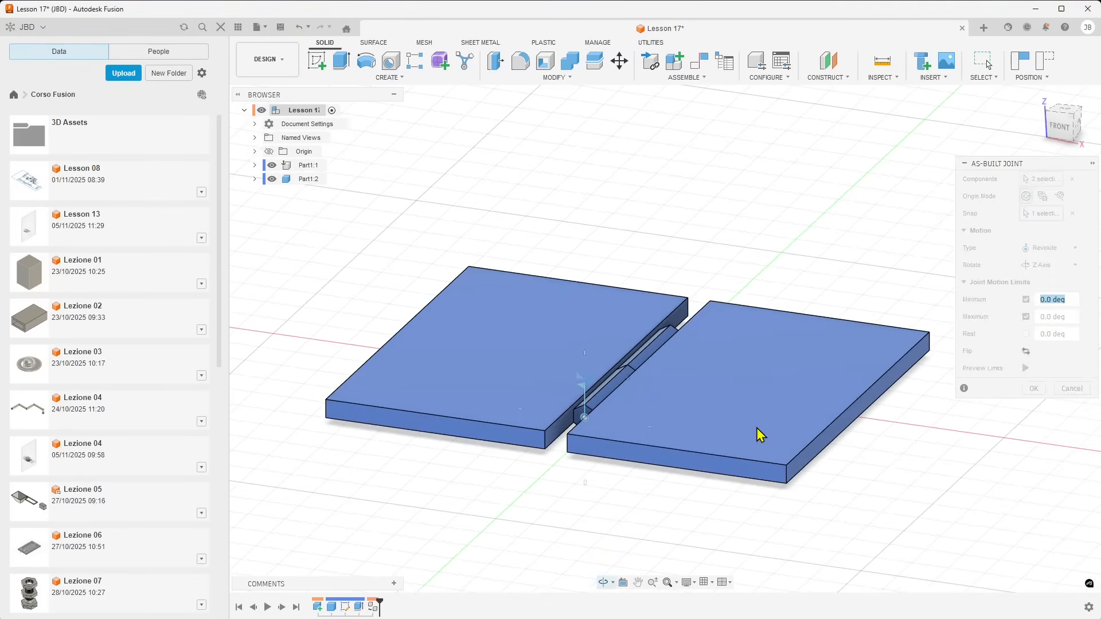
{"action": "left_click_drag", "start_coordinate": [592, 375], "coordinate": [634, 469]}
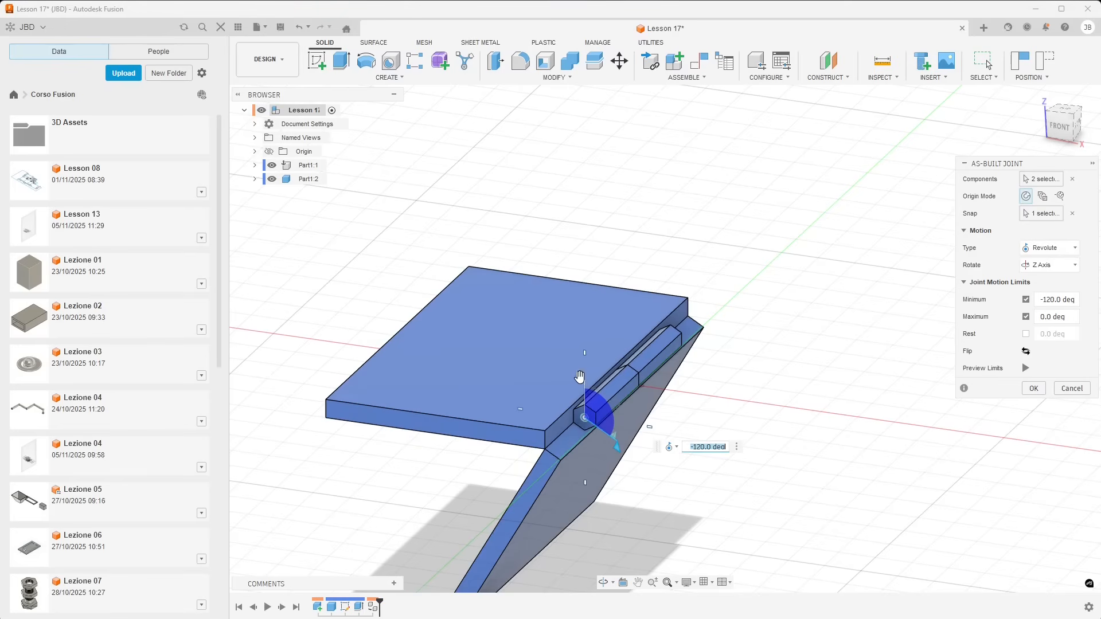
{"action": "left_click_drag", "start_coordinate": [580, 376], "coordinate": [353, 385]}
{"action": "middle_click_drag", "start_coordinate": [336, 379], "coordinate": [606, 380], "text": "shift"}
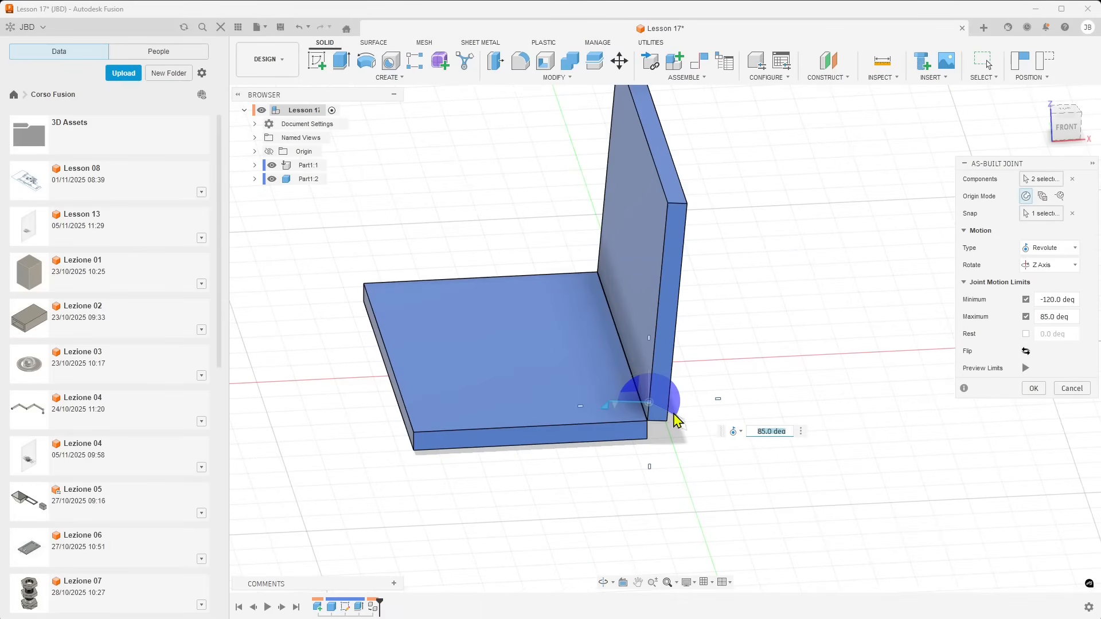
{"action": "left_click", "coordinate": [1025, 368]}
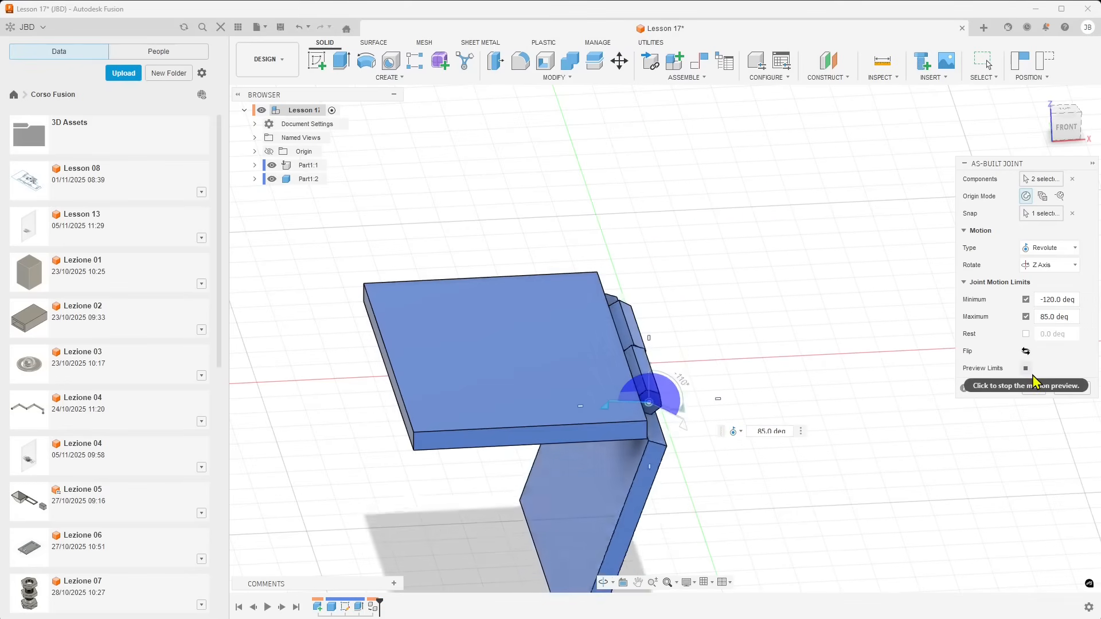
{"action": "left_click", "coordinate": [1026, 368]}
Disable the minimum and maximum motion limits and create the revolute As-Built Joint between the two parts
{"action": "left_click", "coordinate": [1026, 299]}
{"action": "left_click", "coordinate": [1026, 317]}
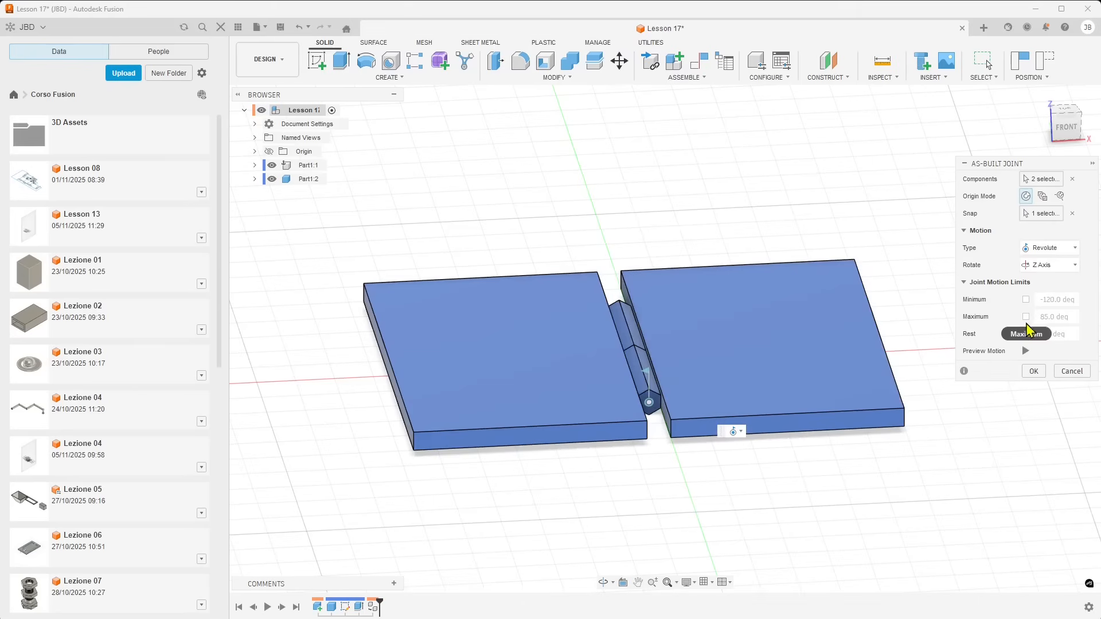
{"action": "middle_click_drag", "start_coordinate": [899, 445], "coordinate": [863, 445], "text": "shift"}
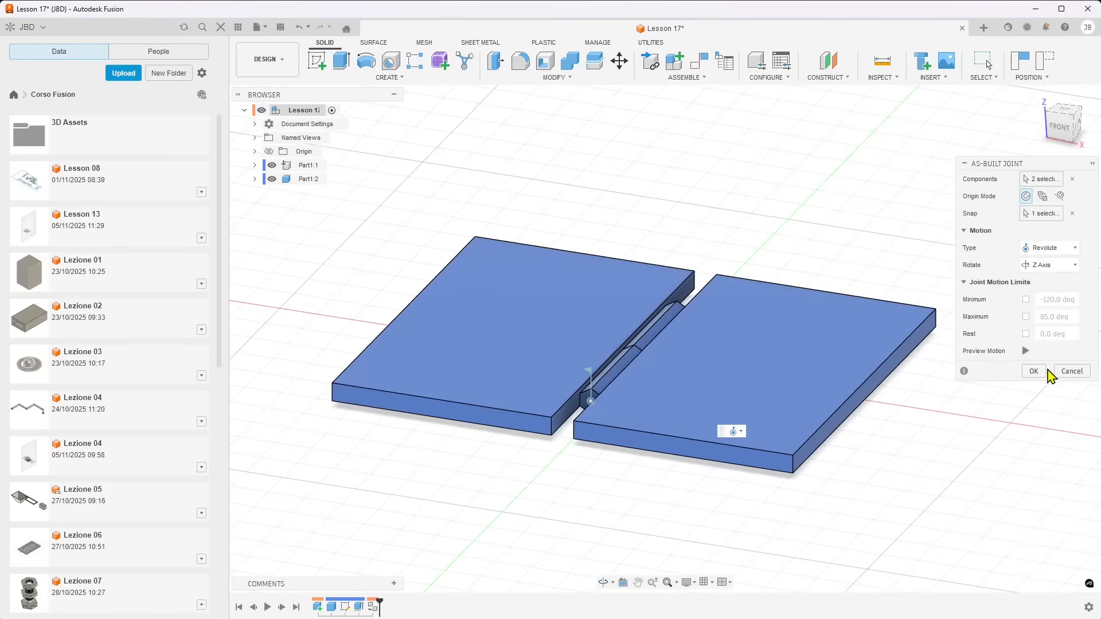
{"action": "left_click", "coordinate": [1033, 371]}
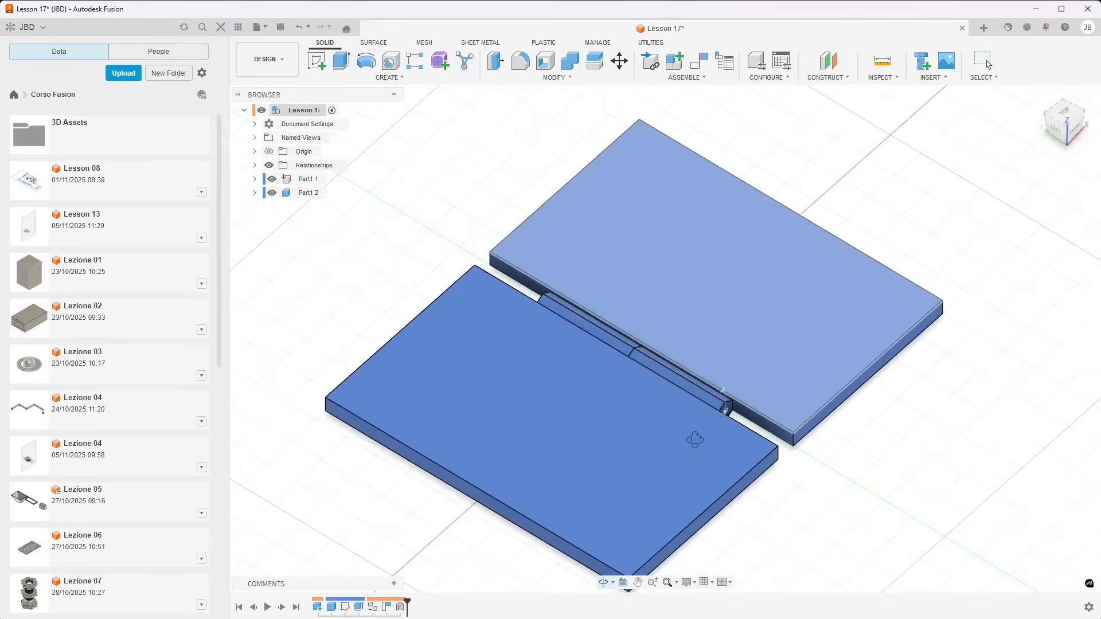